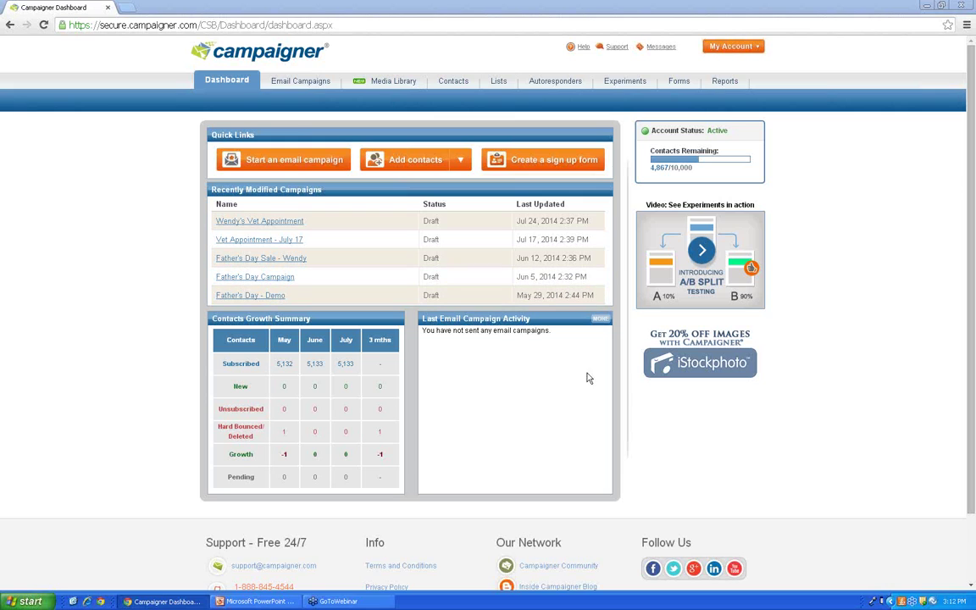
Step: Open the Add Contacts import wizard from the Dashboard's Quick Links
{"action": "left_click", "coordinate": [428, 167]}
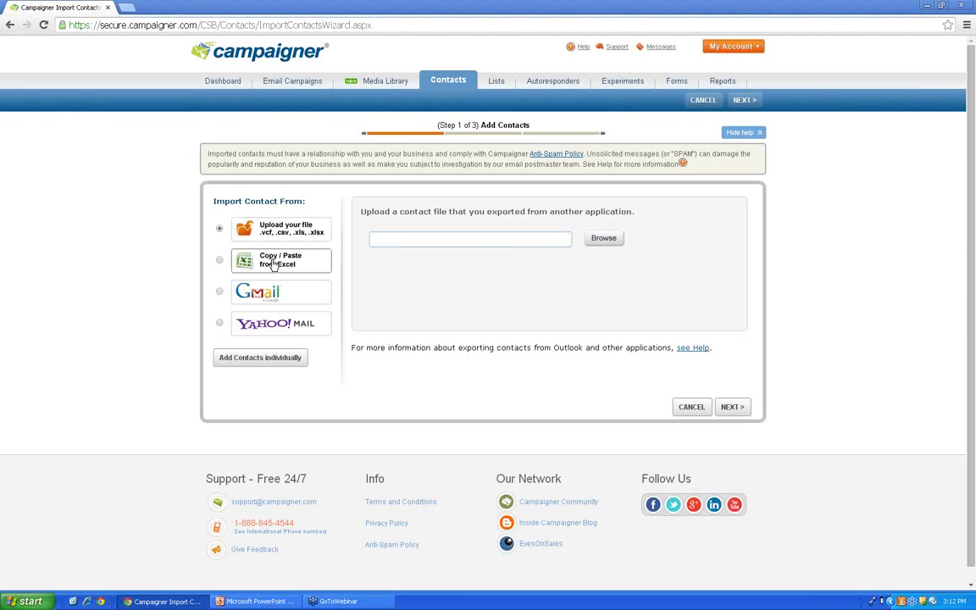
Step: Compare the Excel and Gmail sources, then pick Yahoo Mail and enter its ID and password fields
{"action": "left_click", "coordinate": [272, 263]}
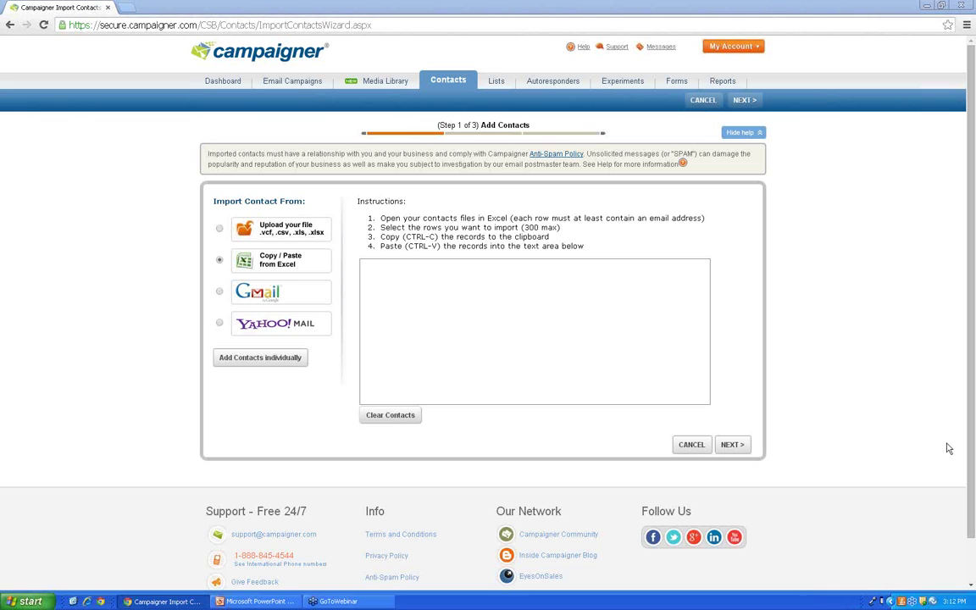
{"action": "left_click", "coordinate": [271, 293]}
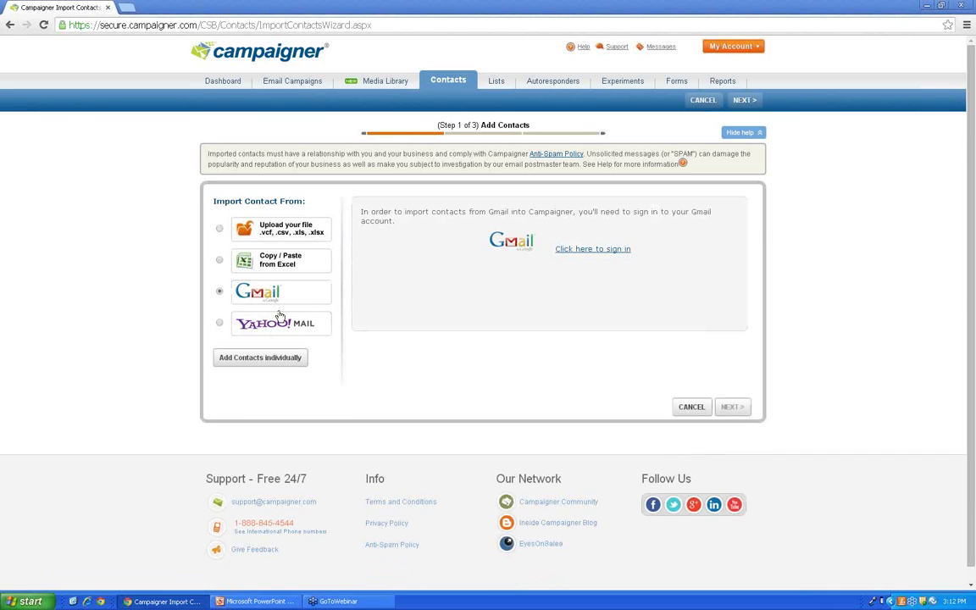
{"action": "left_click", "coordinate": [290, 334]}
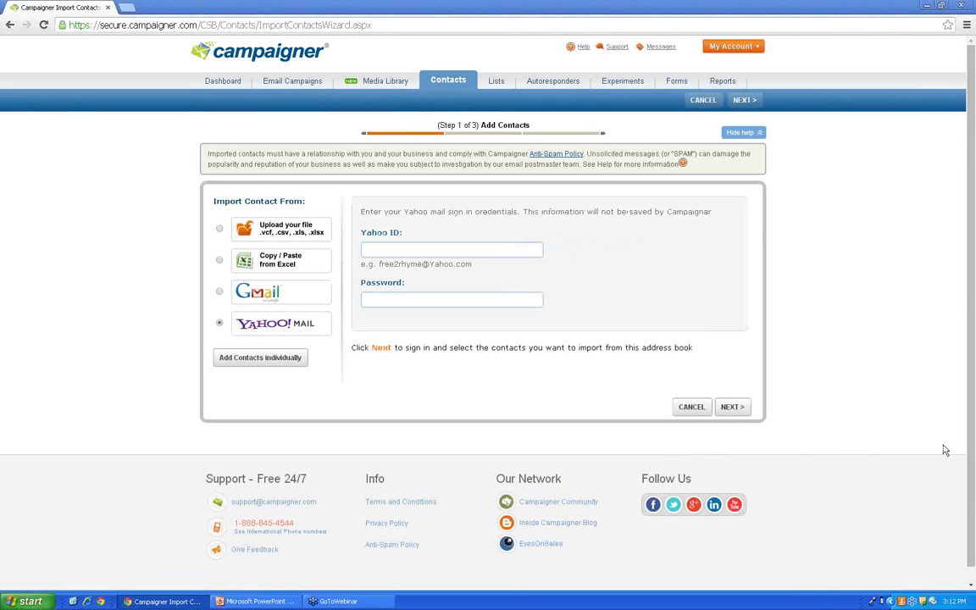
{"action": "left_click", "coordinate": [378, 253]}
{"action": "left_click", "coordinate": [389, 302]}
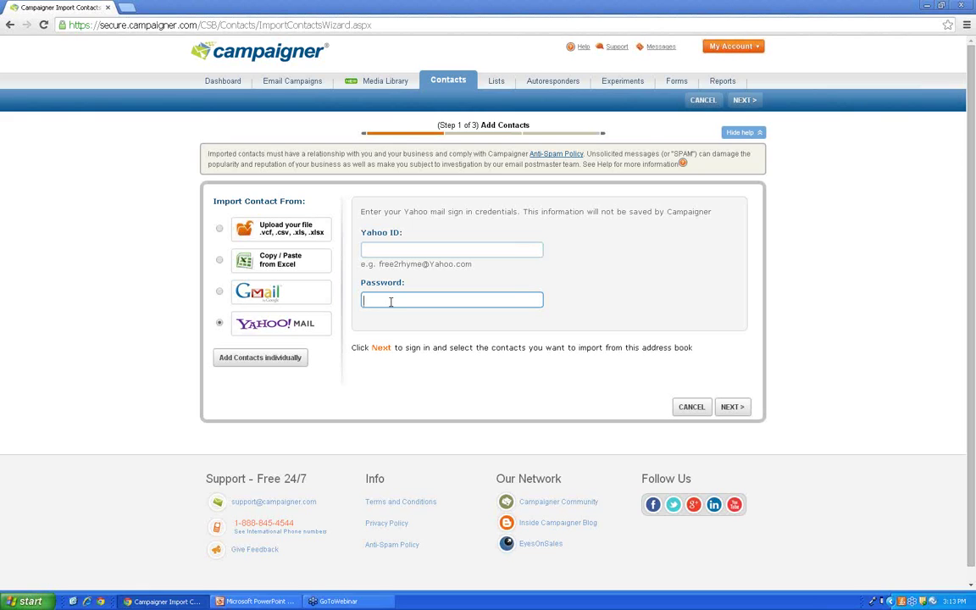
{"action": "left_click", "coordinate": [412, 248]}
{"action": "left_click", "coordinate": [392, 302]}
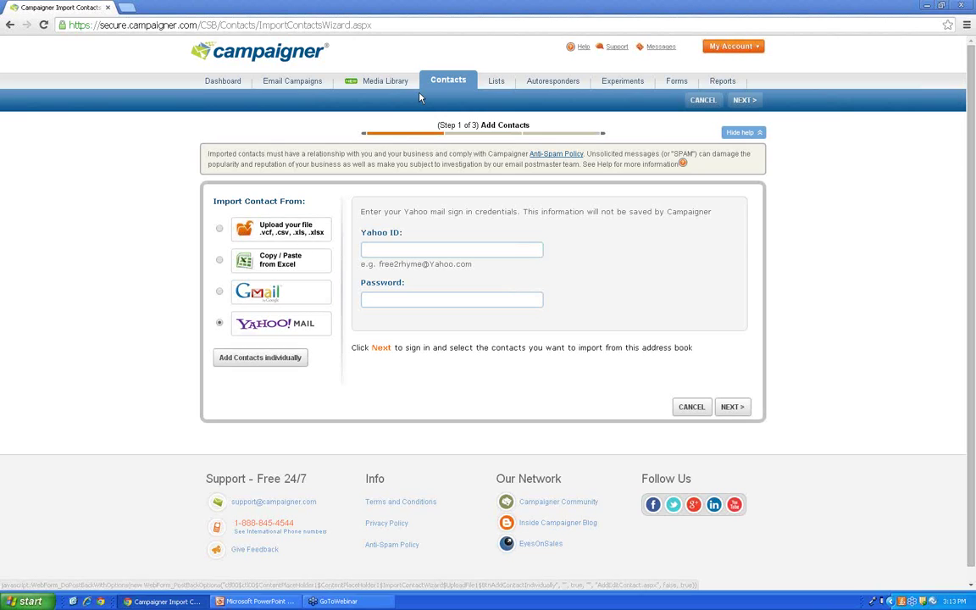
Step: Upload the contacts CSV file from the Desktop and continue to field matching
{"action": "left_click", "coordinate": [298, 235]}
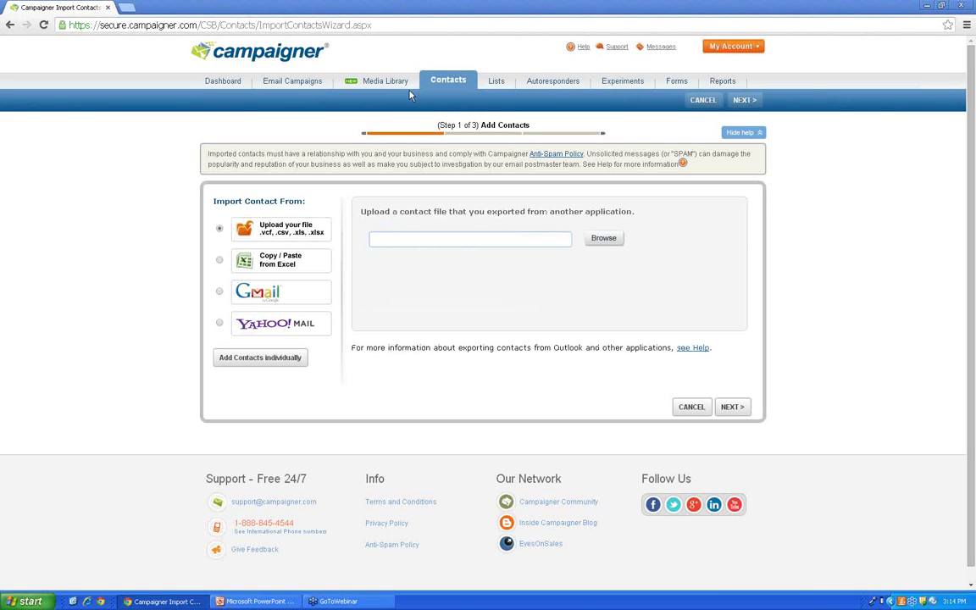
{"action": "left_click", "coordinate": [615, 243]}
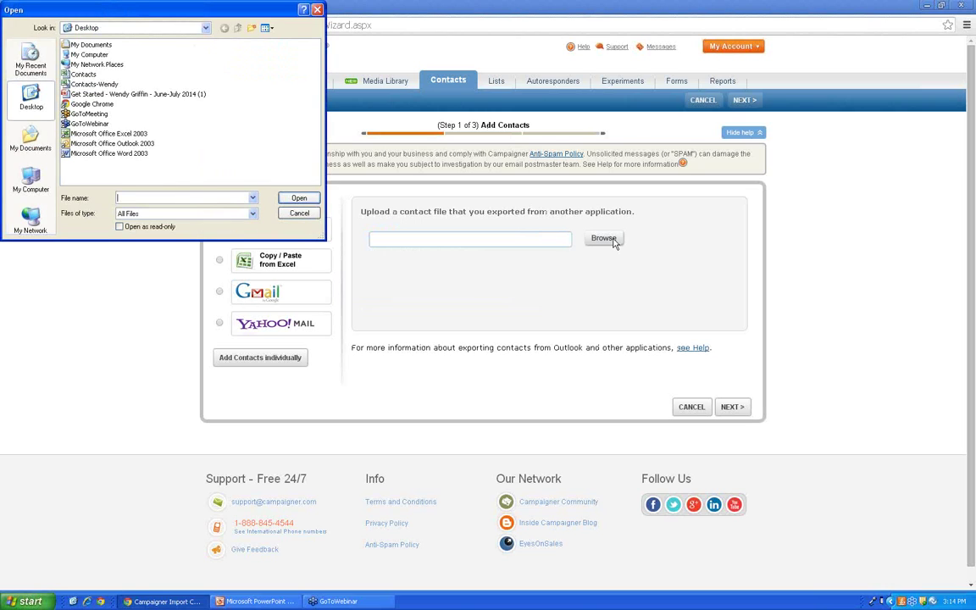
{"action": "left_click", "coordinate": [85, 74]}
{"action": "left_click", "coordinate": [104, 84]}
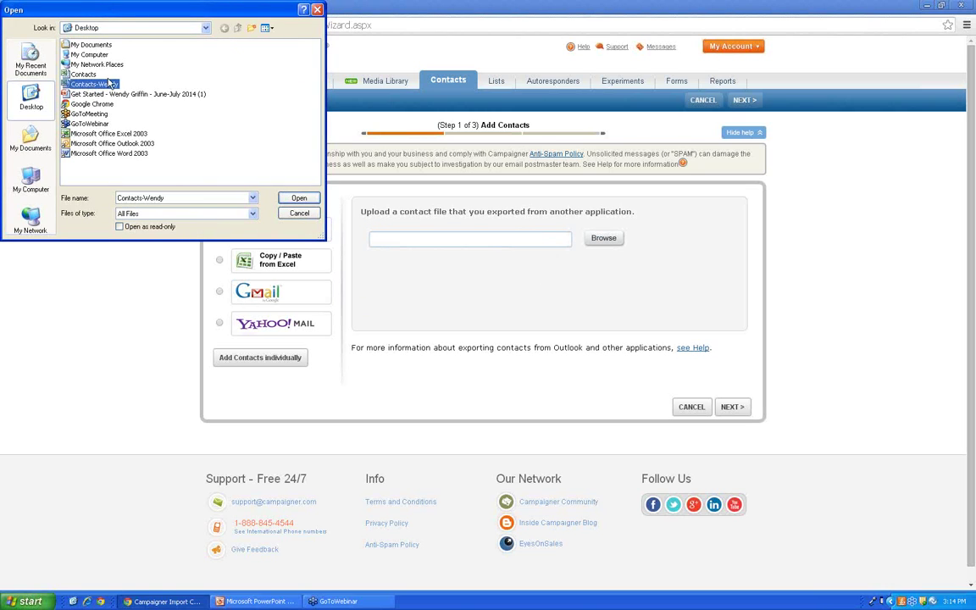
{"action": "left_click", "coordinate": [297, 197]}
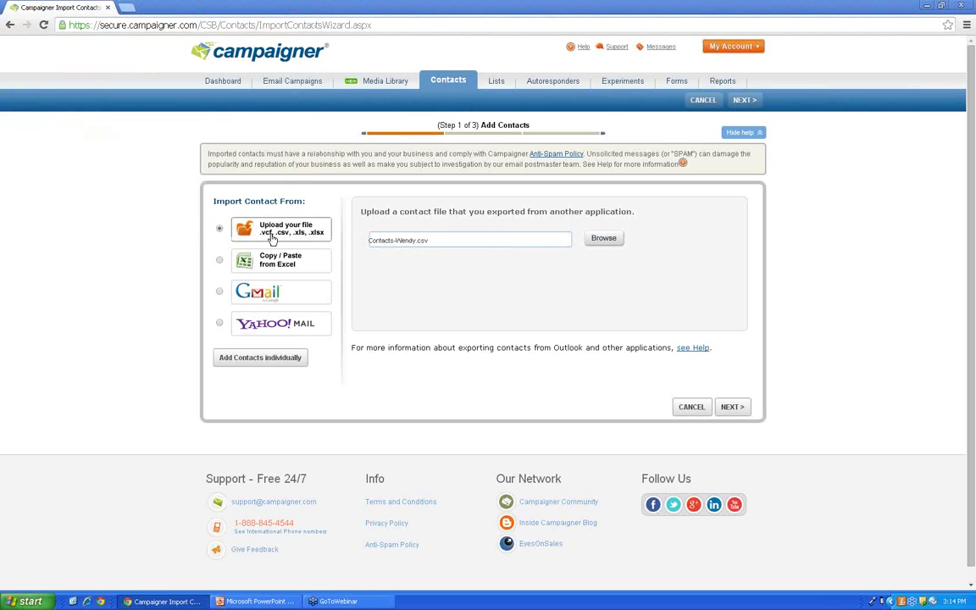
{"action": "left_click", "coordinate": [734, 411]}
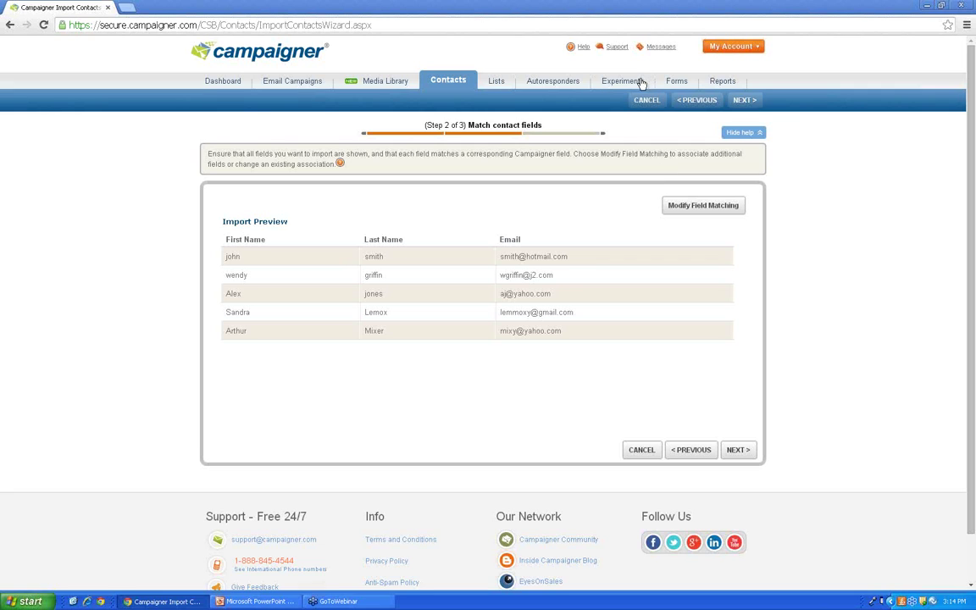
{"action": "left_click", "coordinate": [699, 211]}
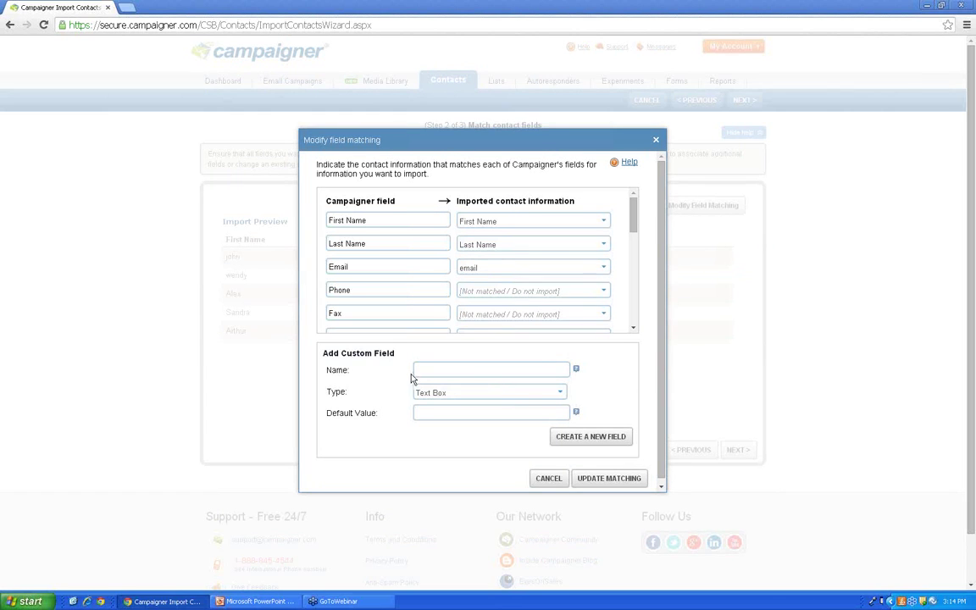
{"action": "left_click_drag", "start_coordinate": [636, 216], "coordinate": [636, 262]}
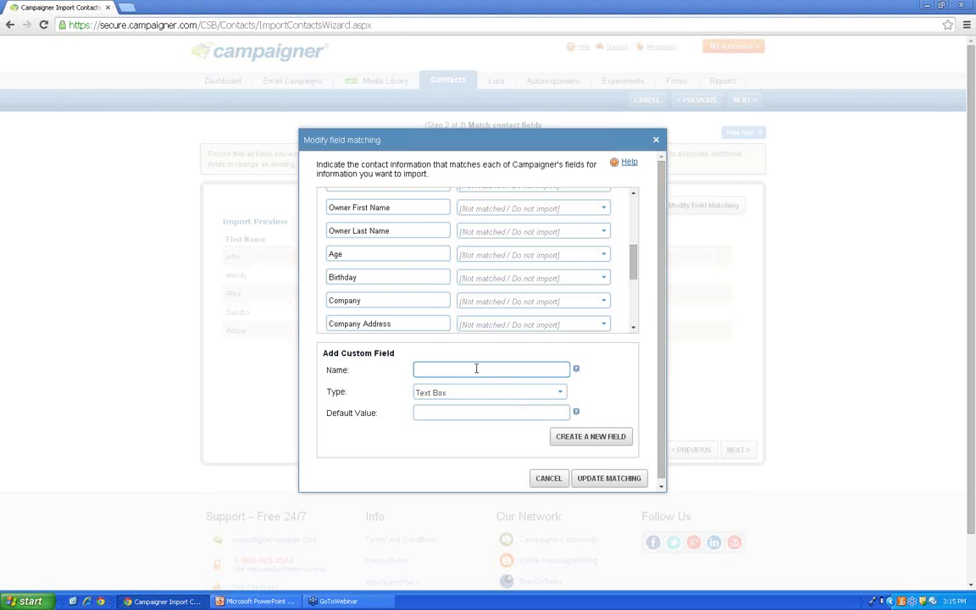
{"action": "left_click", "coordinate": [598, 280]}
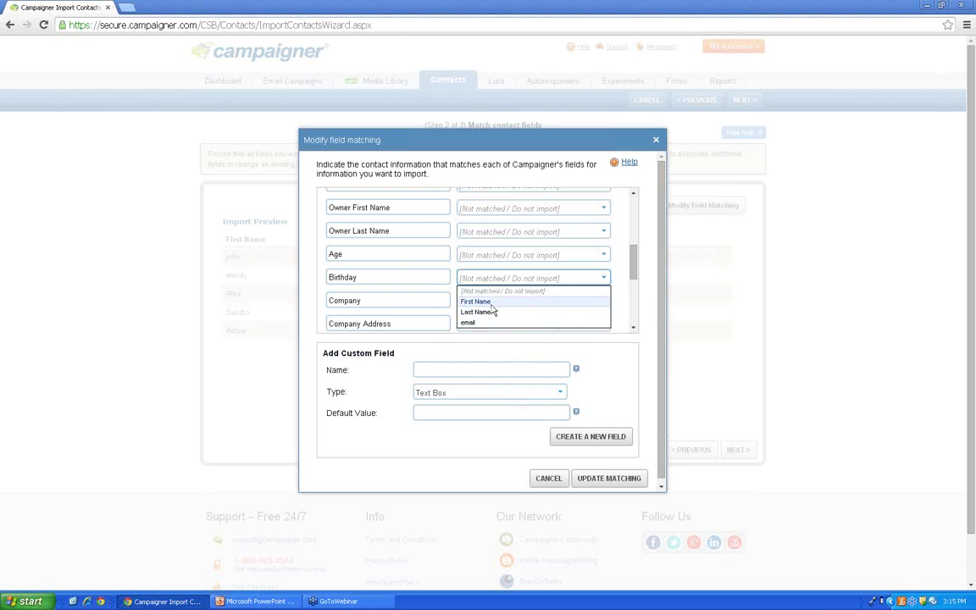
{"action": "left_click", "coordinate": [431, 294]}
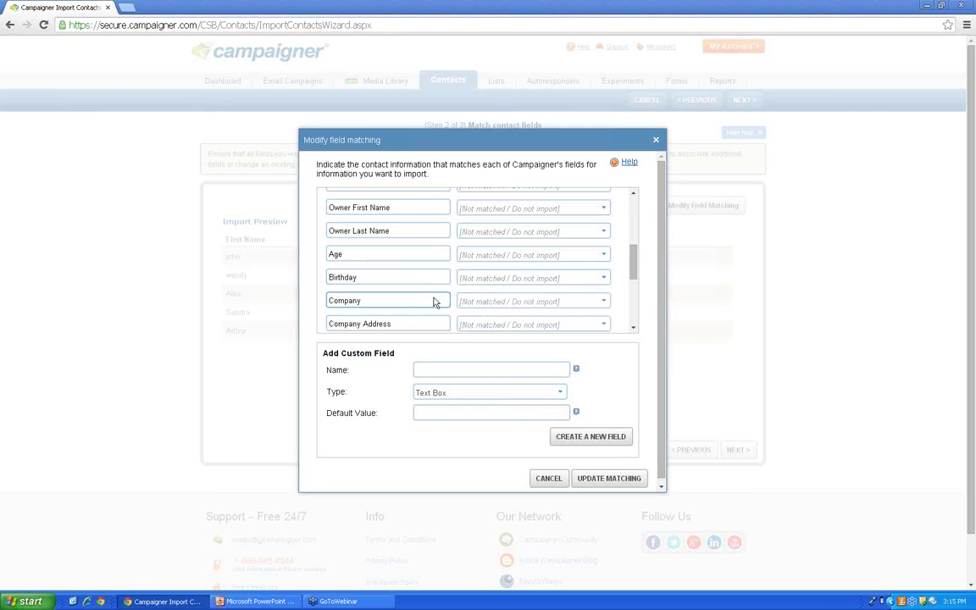
{"action": "left_click", "coordinate": [602, 280]}
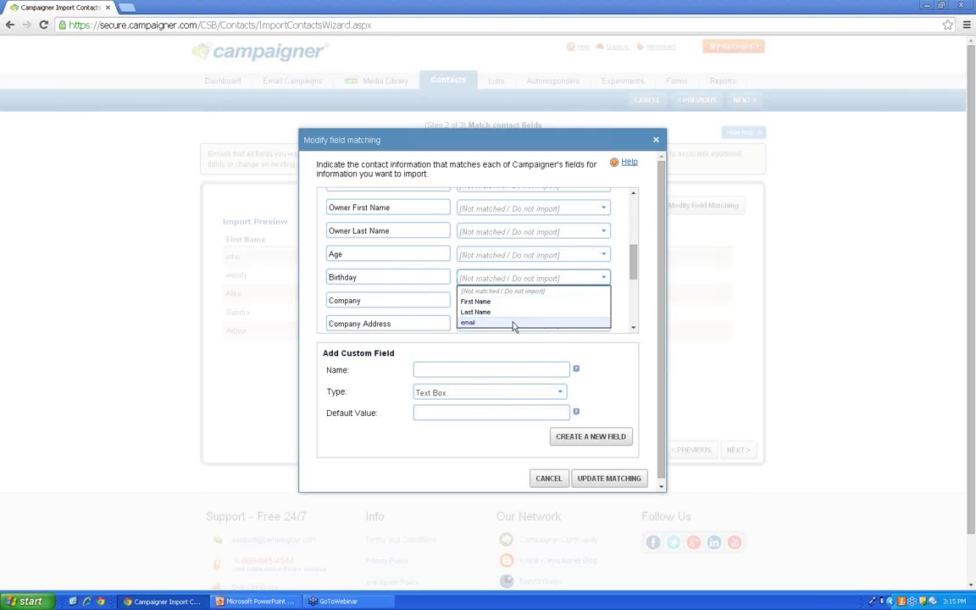
{"action": "left_click", "coordinate": [477, 313]}
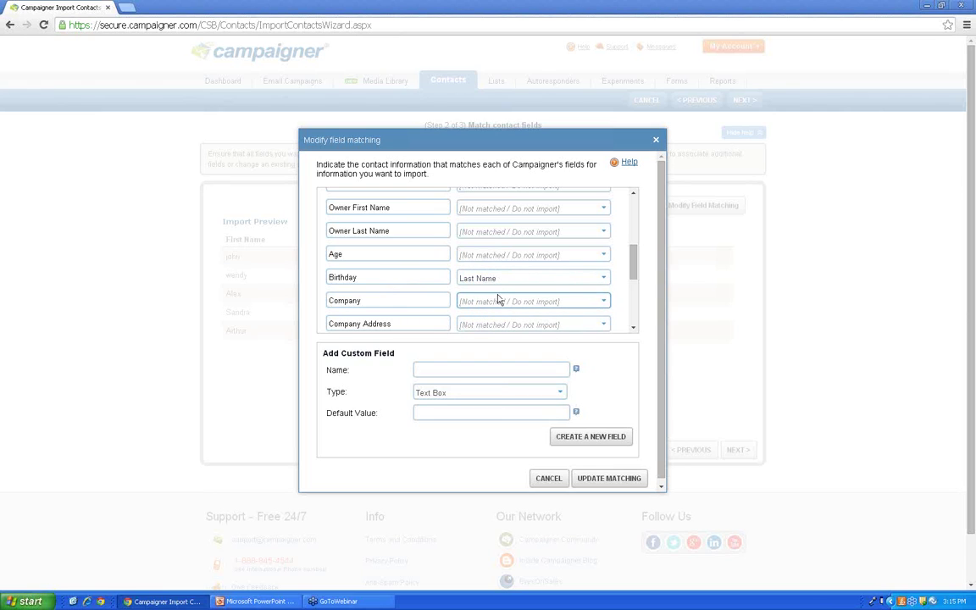
{"action": "left_click", "coordinate": [500, 278]}
{"action": "left_click", "coordinate": [509, 289]}
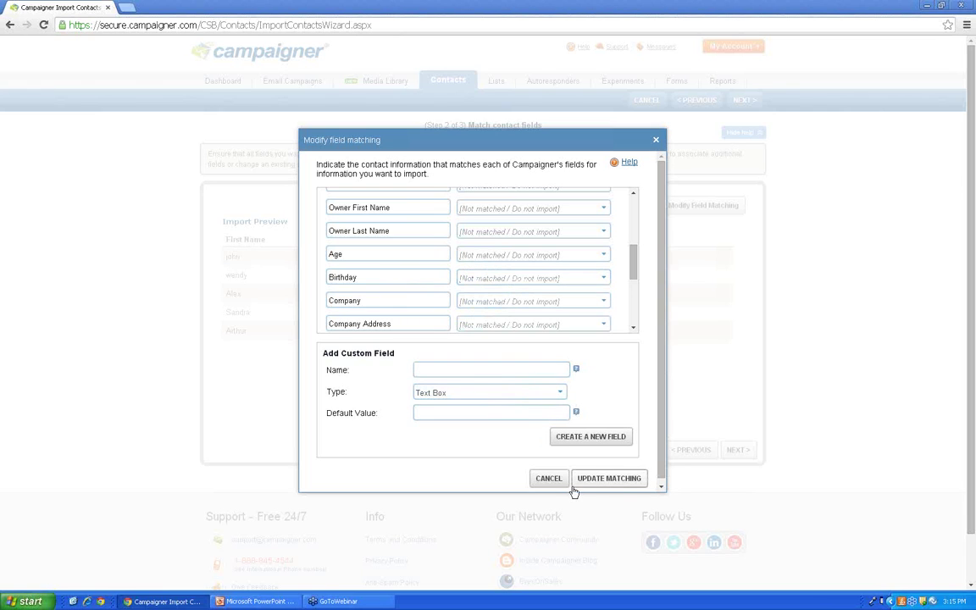
{"action": "left_click", "coordinate": [611, 484]}
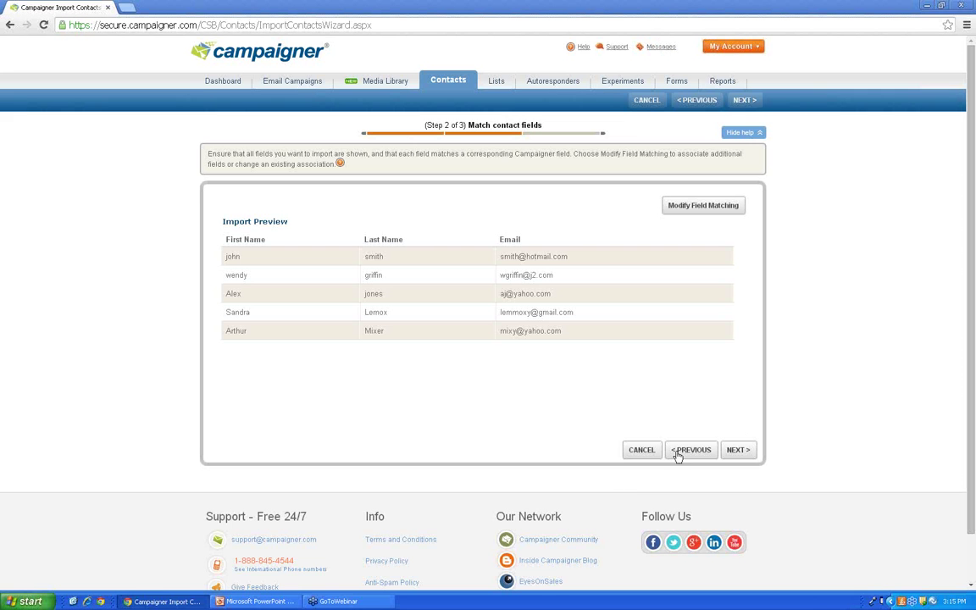
Step: At the list step, show 50 lists per page and tick then untick the existing lists
{"action": "left_click", "coordinate": [749, 457]}
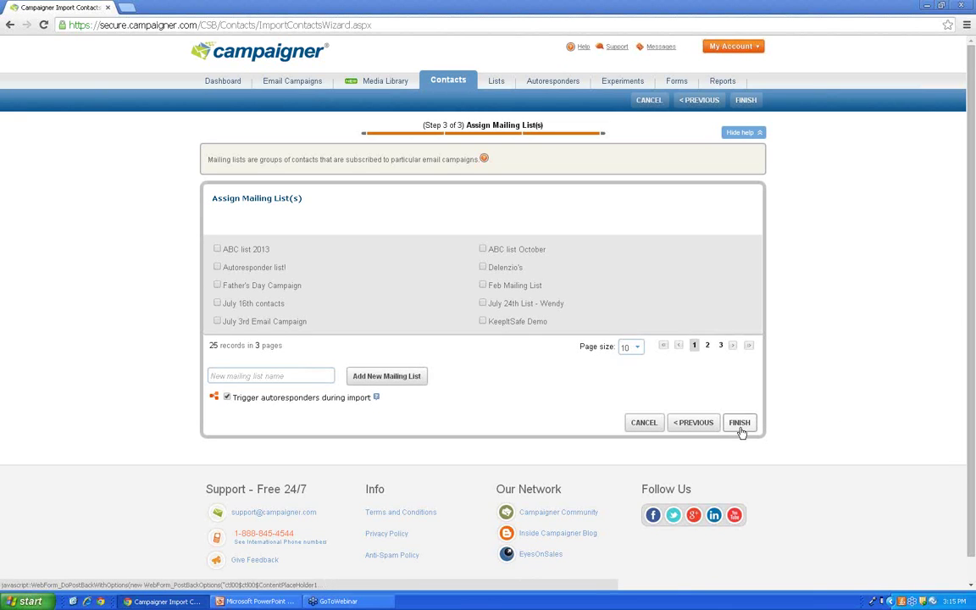
{"action": "left_click", "coordinate": [637, 348]}
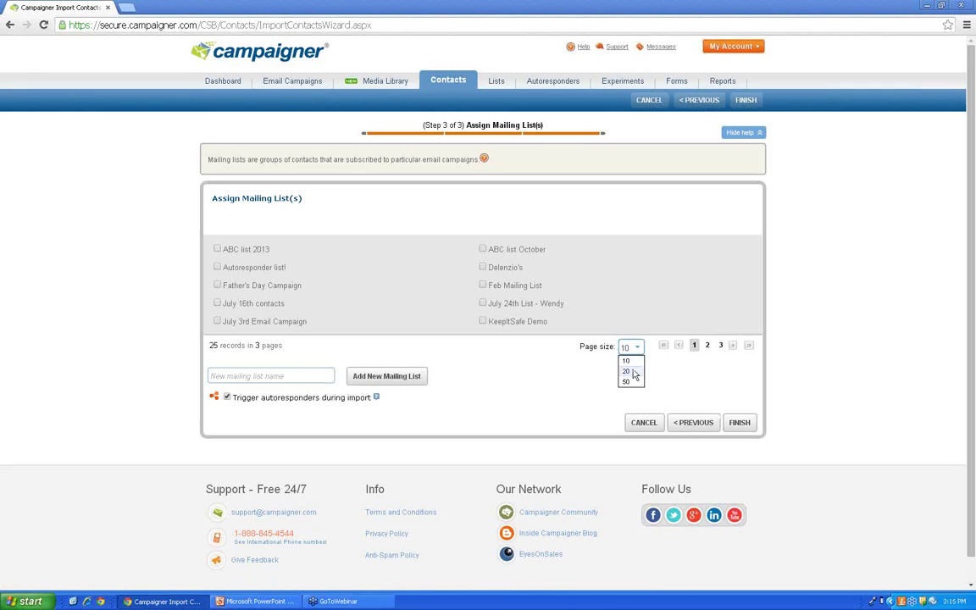
{"action": "left_click", "coordinate": [631, 380]}
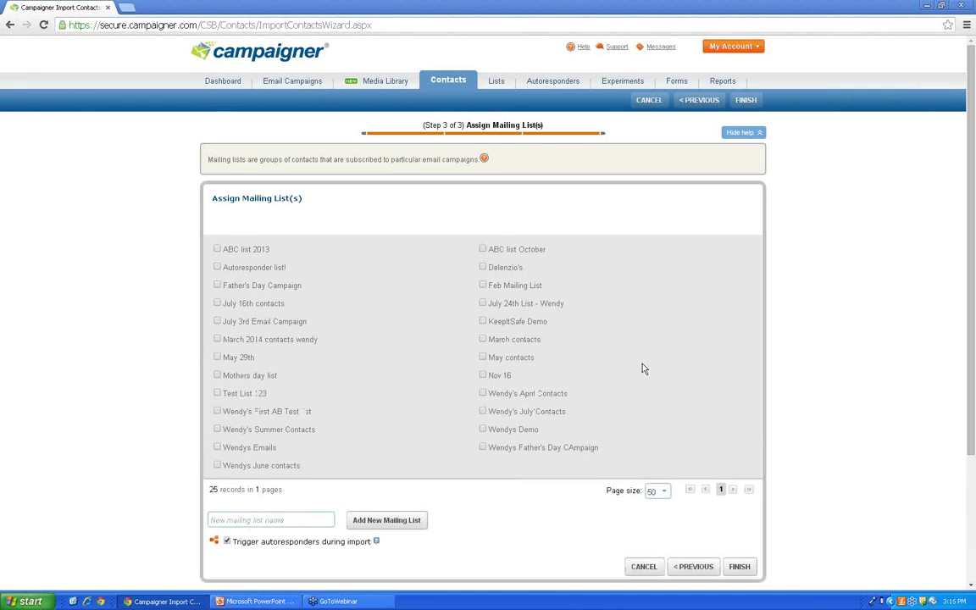
{"action": "scroll", "coordinate": [647, 372], "scroll_direction": "down", "scroll_amount": 1}
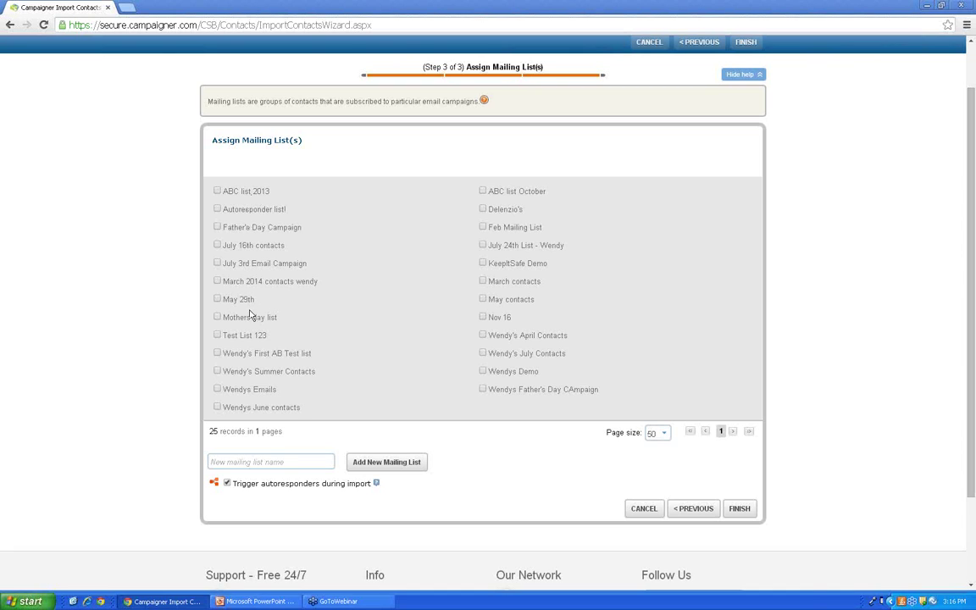
{"action": "left_click", "coordinate": [483, 264]}
{"action": "left_click", "coordinate": [483, 281]}
{"action": "left_click", "coordinate": [483, 299]}
{"action": "left_click", "coordinate": [483, 318]}
{"action": "left_click", "coordinate": [483, 317]}
{"action": "left_click", "coordinate": [483, 300]}
{"action": "left_click", "coordinate": [483, 281]}
{"action": "left_click", "coordinate": [483, 264]}
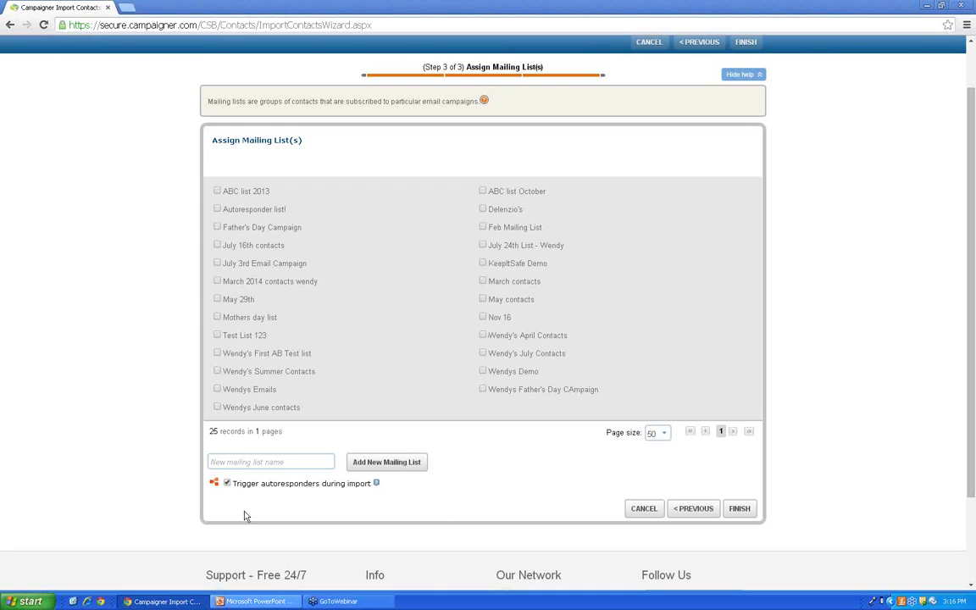
Step: Create a new mailing list named 'KeepItSafe July Demo'
{"action": "left_click", "coordinate": [262, 461]}
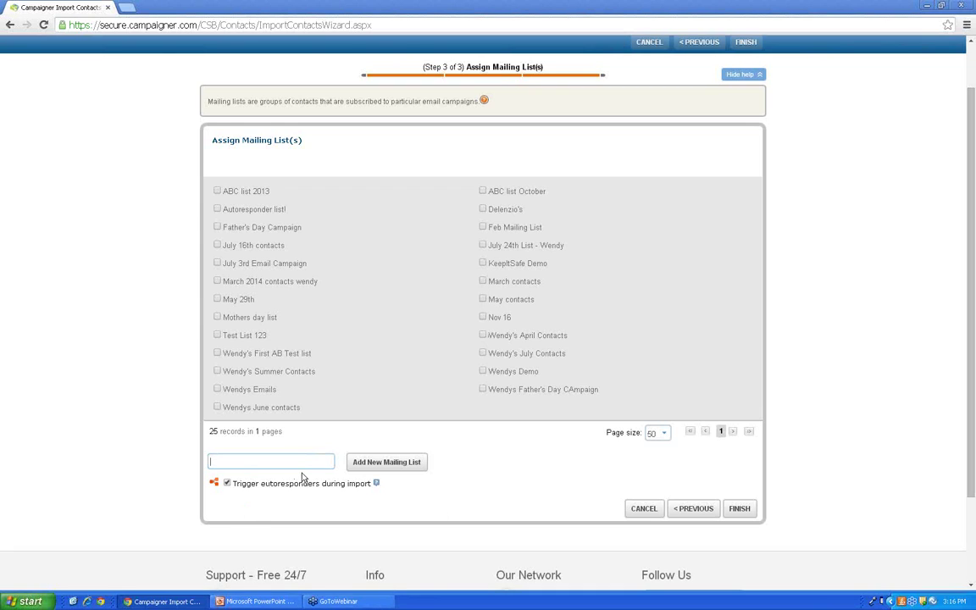
{"action": "type", "text": "KeepItSafe July e"}
{"action": "key", "text": "BackSpace"}
{"action": "type", "text": "Demo"}
{"action": "left_click", "coordinate": [388, 462]}
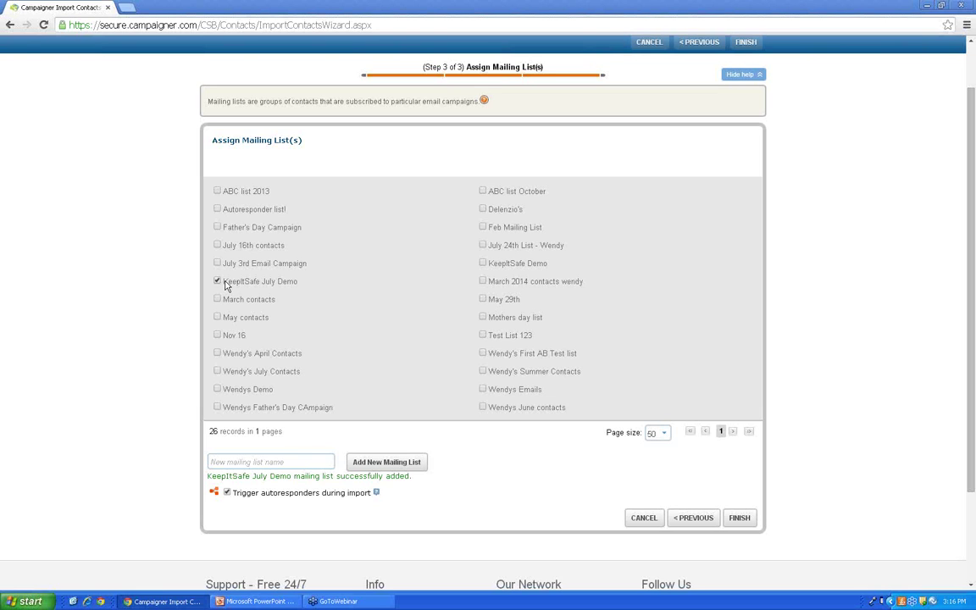
Step: Finish the import and go to the Message Center
{"action": "left_click", "coordinate": [750, 526]}
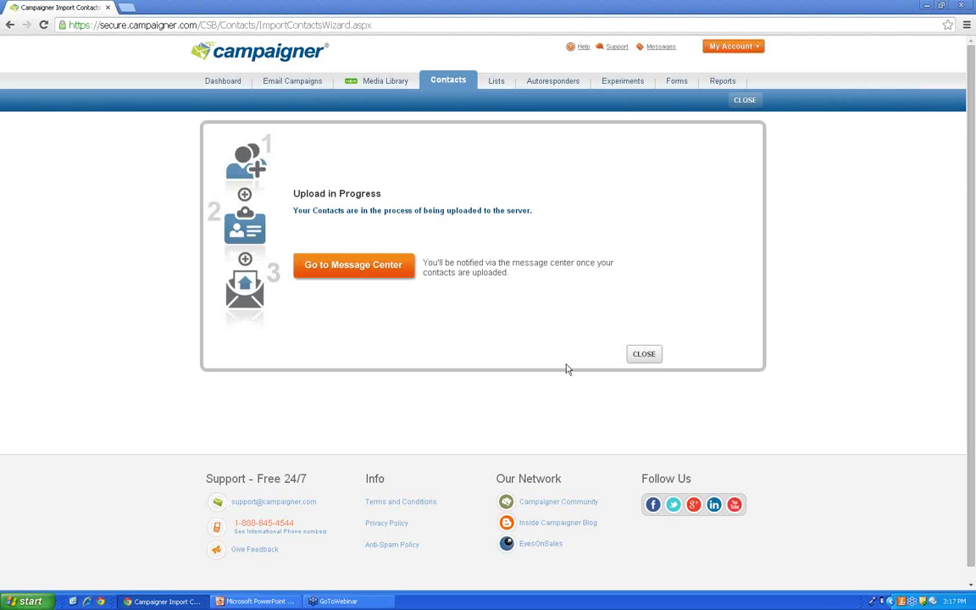
{"action": "left_click", "coordinate": [390, 256]}
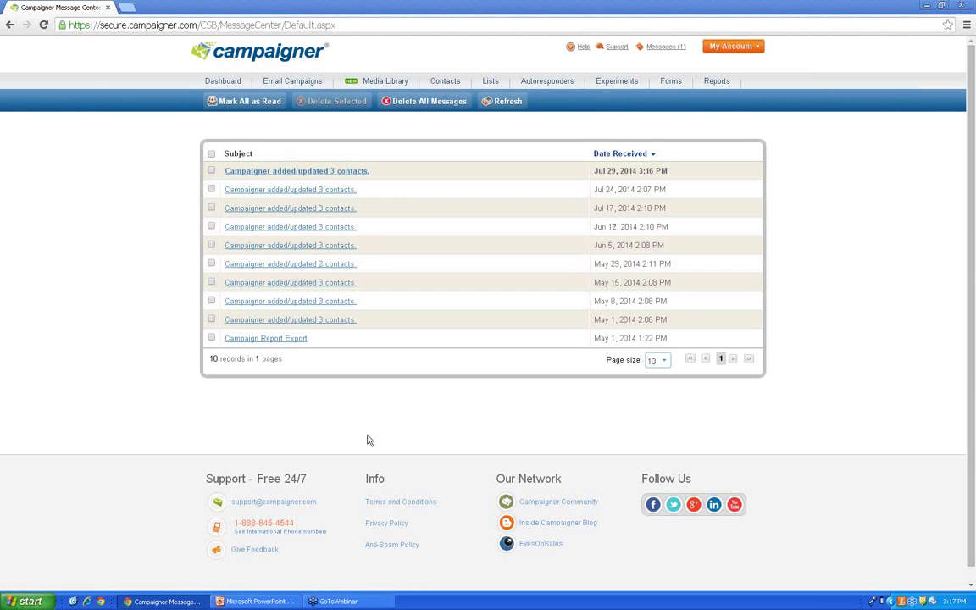
Step: Read the latest import notification for KeepItSafe July Demo, then close it
{"action": "left_click", "coordinate": [366, 174]}
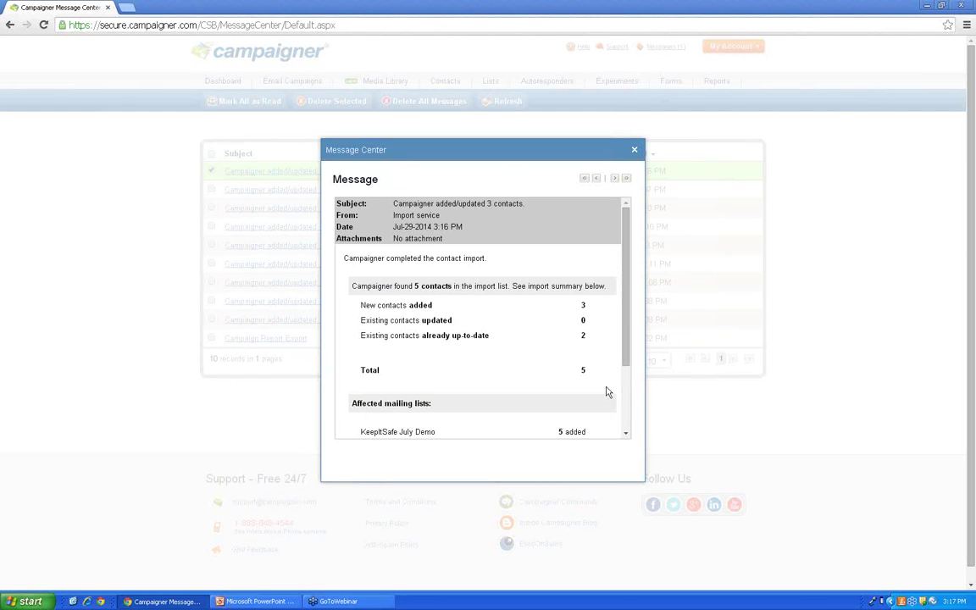
{"action": "left_click_drag", "start_coordinate": [627, 275], "coordinate": [627, 305]}
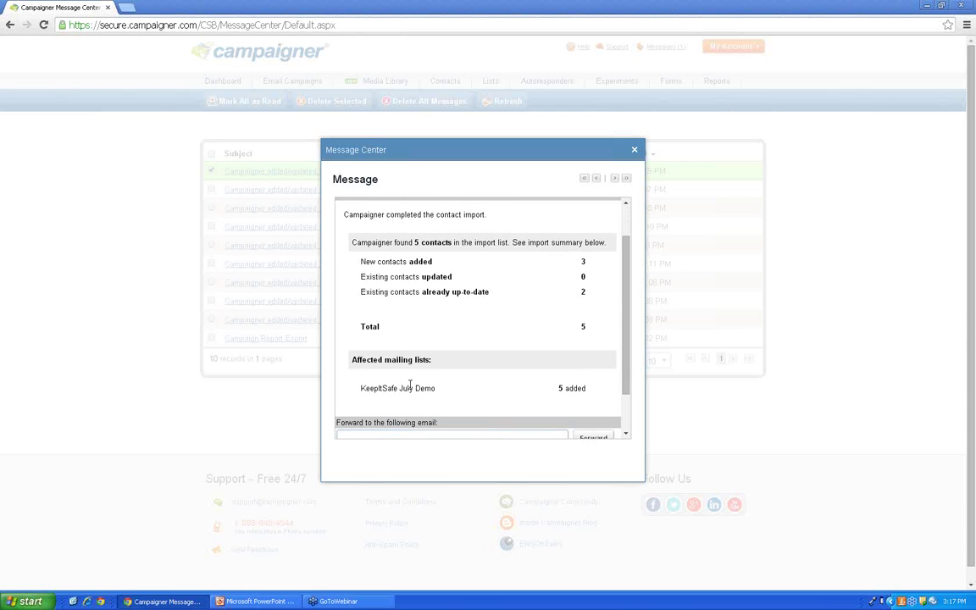
{"action": "left_click_drag", "start_coordinate": [436, 388], "coordinate": [356, 388]}
{"action": "left_click", "coordinate": [492, 389]}
{"action": "scroll", "coordinate": [488, 339], "scroll_direction": "up", "scroll_amount": 2}
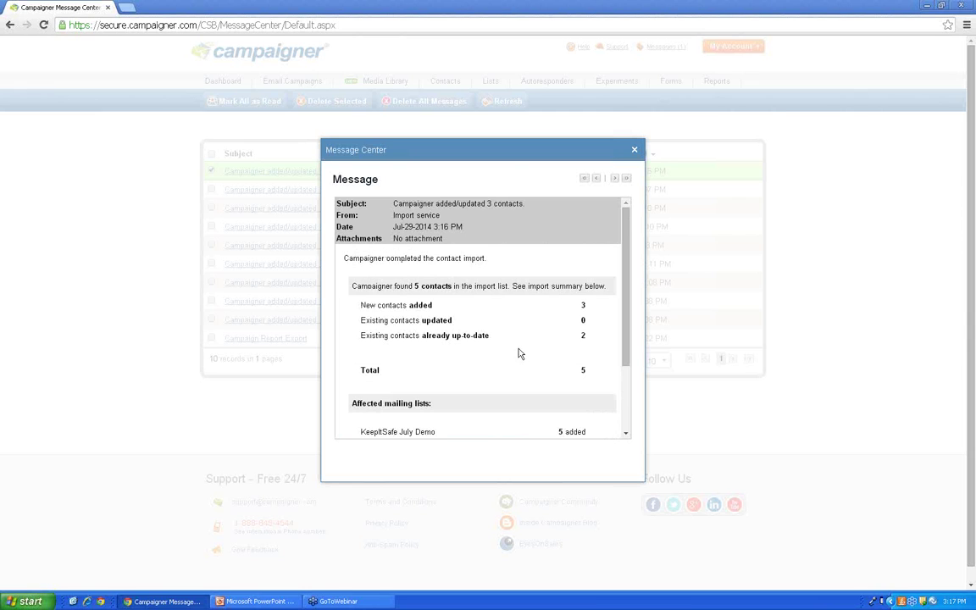
{"action": "left_click_drag", "start_coordinate": [443, 239], "coordinate": [392, 239]}
{"action": "left_click", "coordinate": [634, 150]}
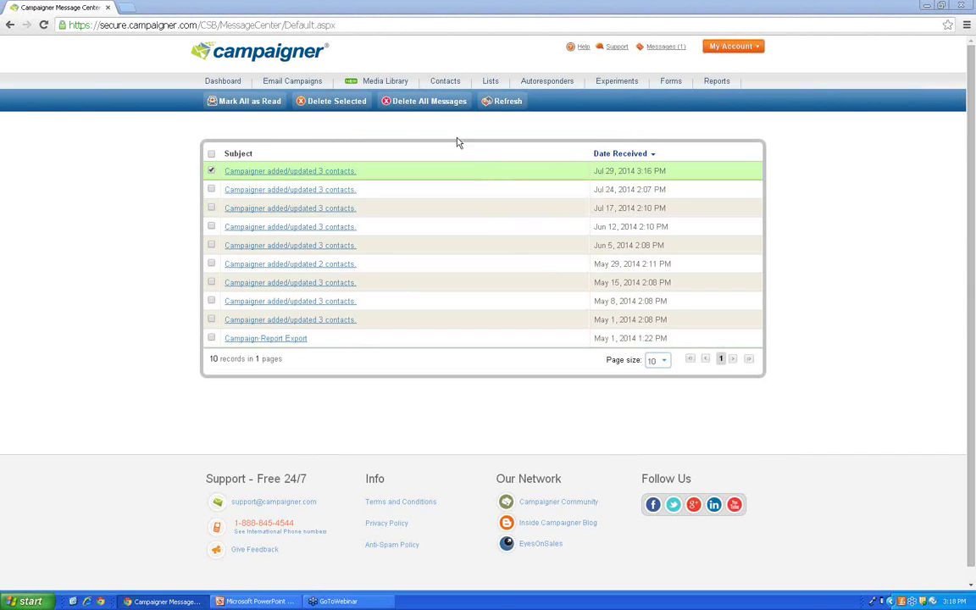
{"action": "left_click", "coordinate": [445, 85]}
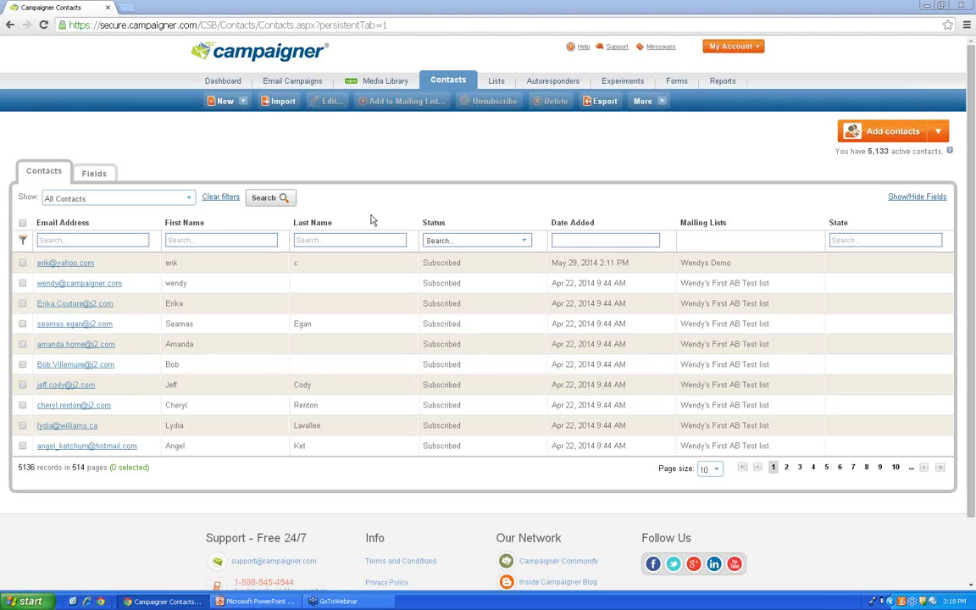
{"action": "left_click", "coordinate": [94, 175]}
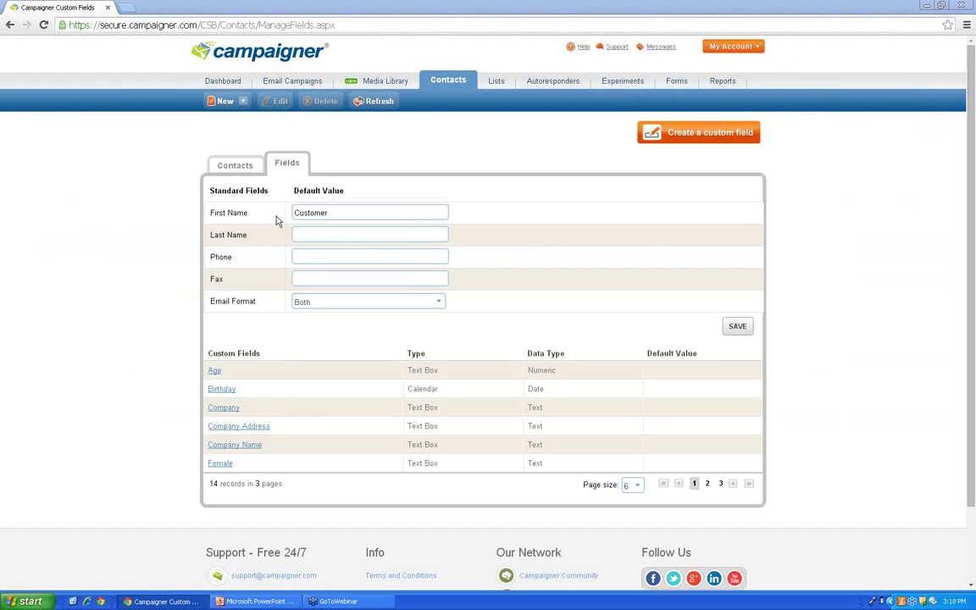
{"action": "left_click", "coordinate": [300, 232]}
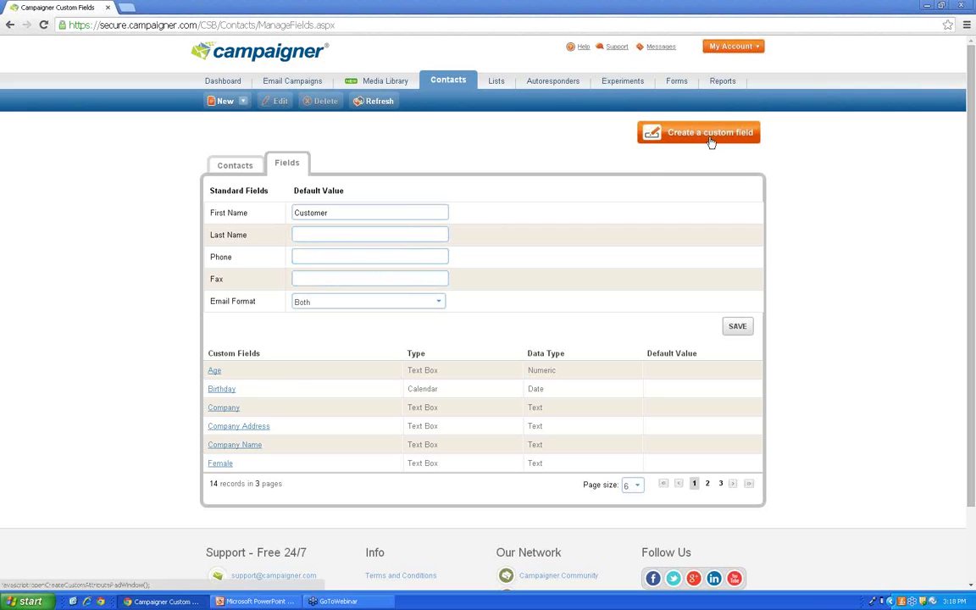
{"action": "left_click", "coordinate": [223, 168]}
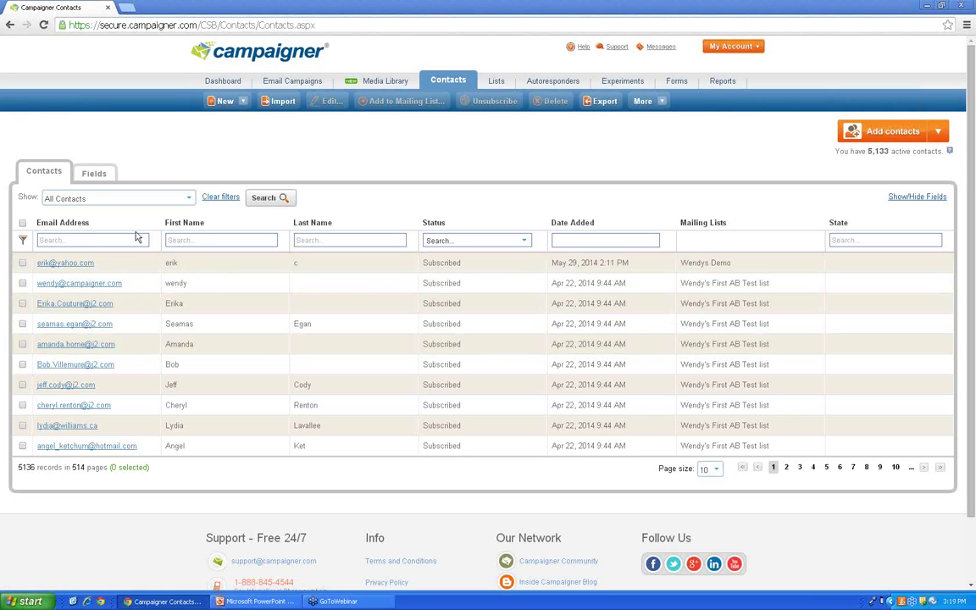
Step: Search contacts by a first name, then clear the First Name search
{"action": "left_click", "coordinate": [389, 242]}
{"action": "left_click", "coordinate": [475, 241]}
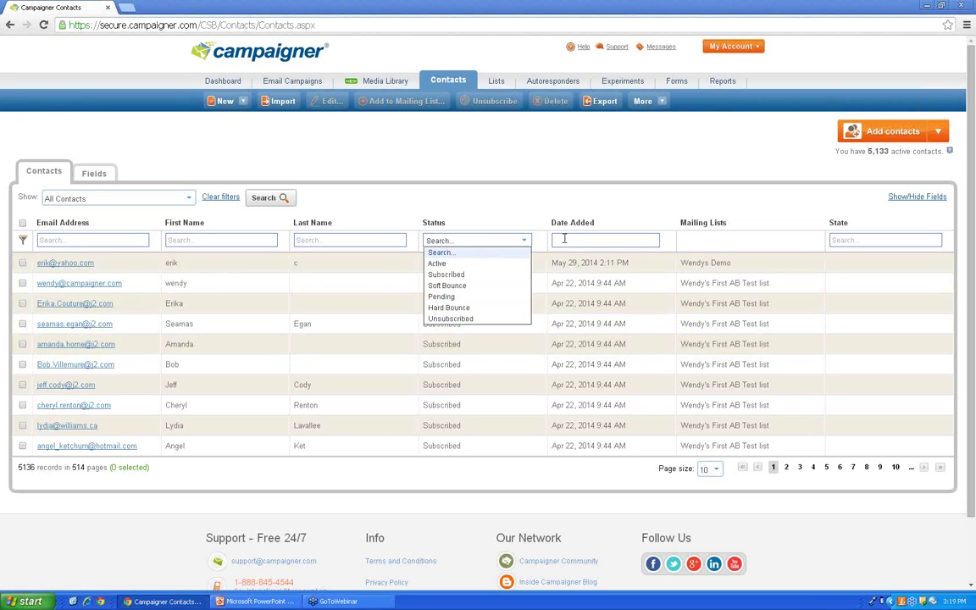
{"action": "left_click", "coordinate": [562, 241]}
{"action": "left_click", "coordinate": [212, 239]}
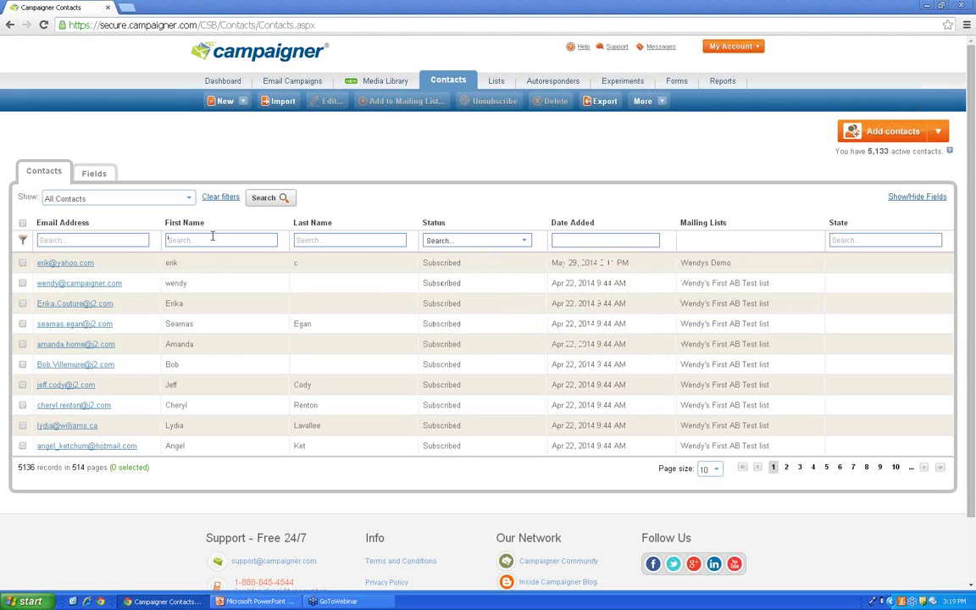
{"action": "type", "text": "wendy"}
{"action": "key", "text": "Return"}
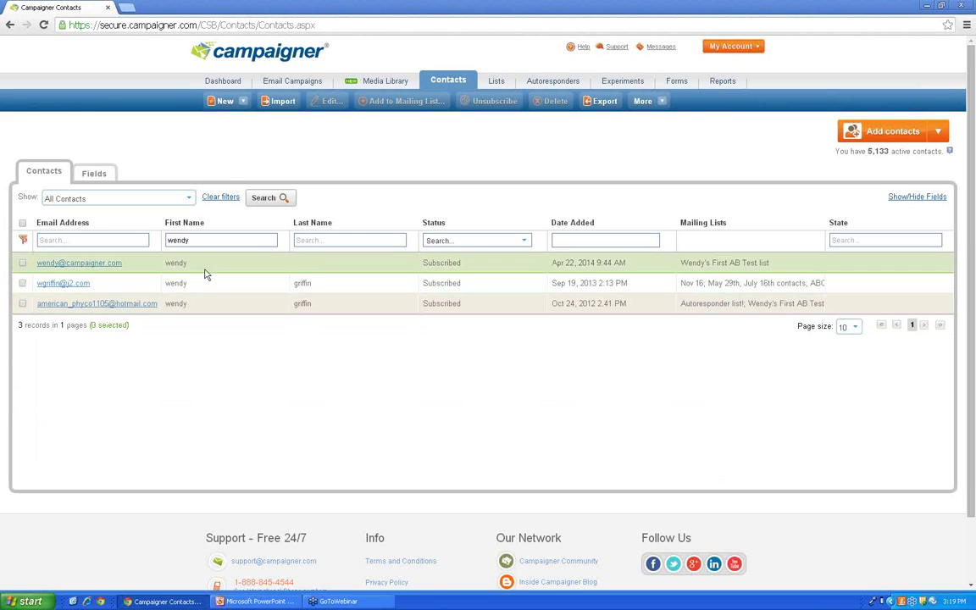
{"action": "double_click", "coordinate": [176, 241]}
{"action": "key", "text": "BackSpace"}
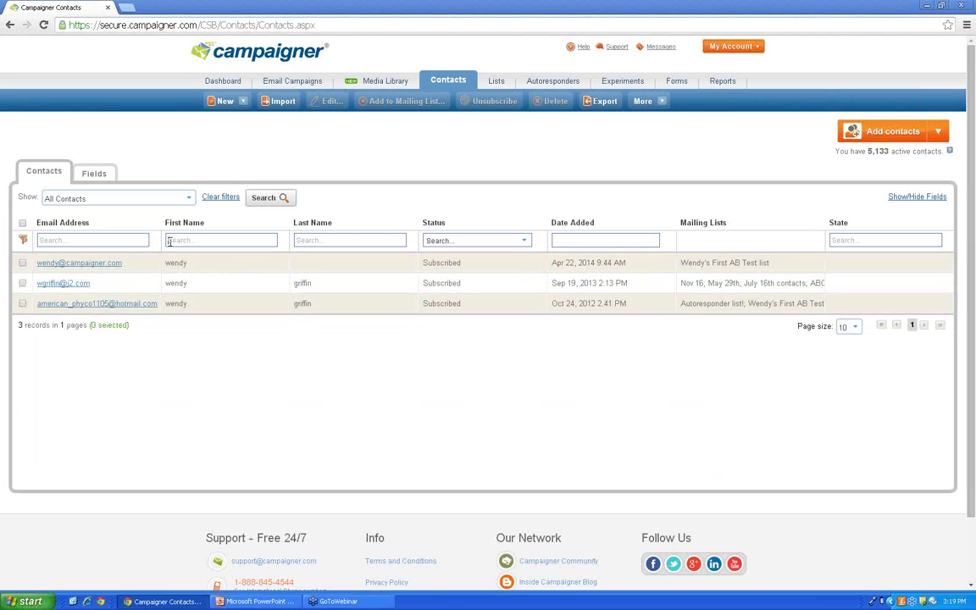
Step: Filter contacts to Hard Bounce status and tick all three rows
{"action": "left_click", "coordinate": [525, 242]}
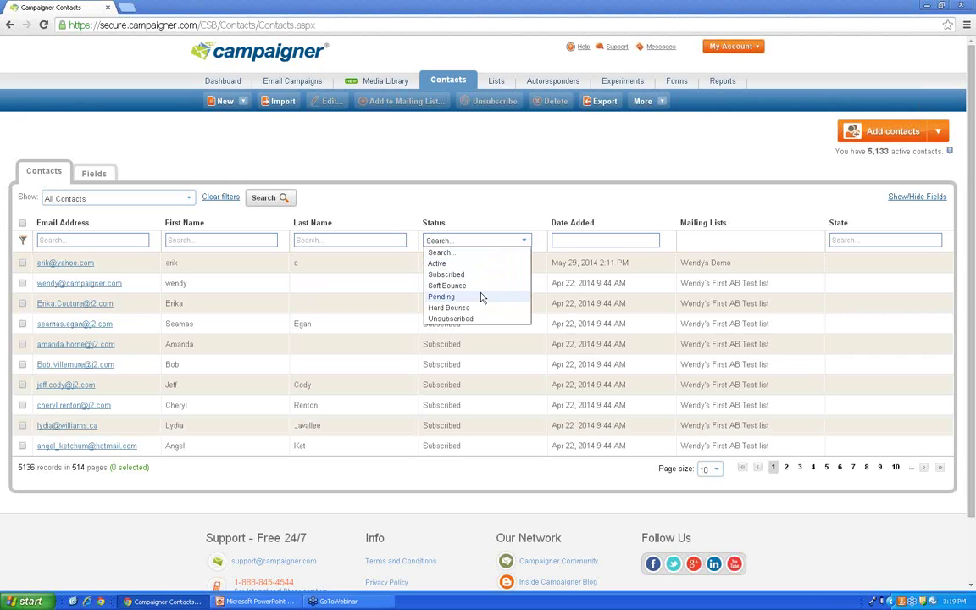
{"action": "left_click", "coordinate": [449, 308]}
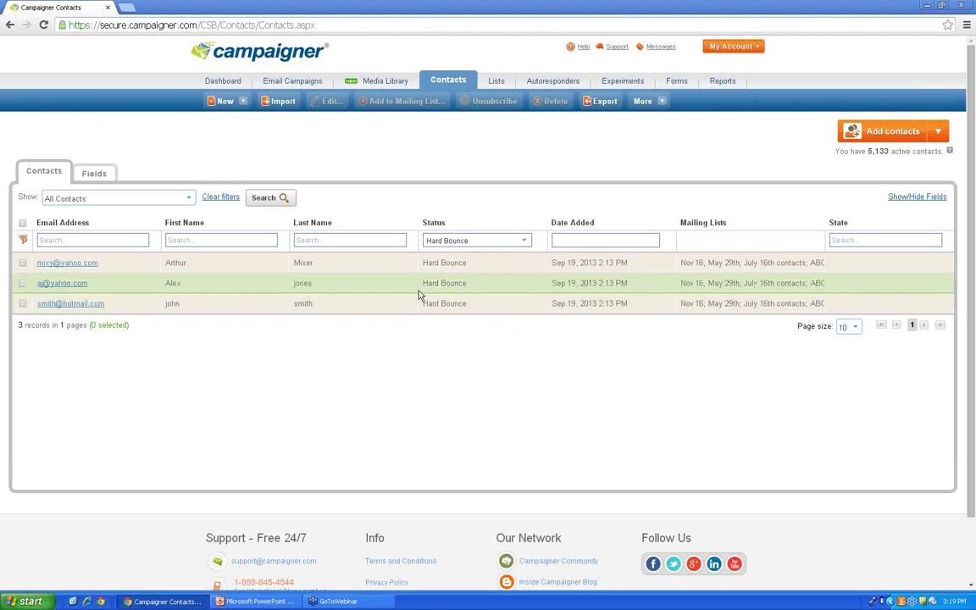
{"action": "left_click", "coordinate": [23, 304]}
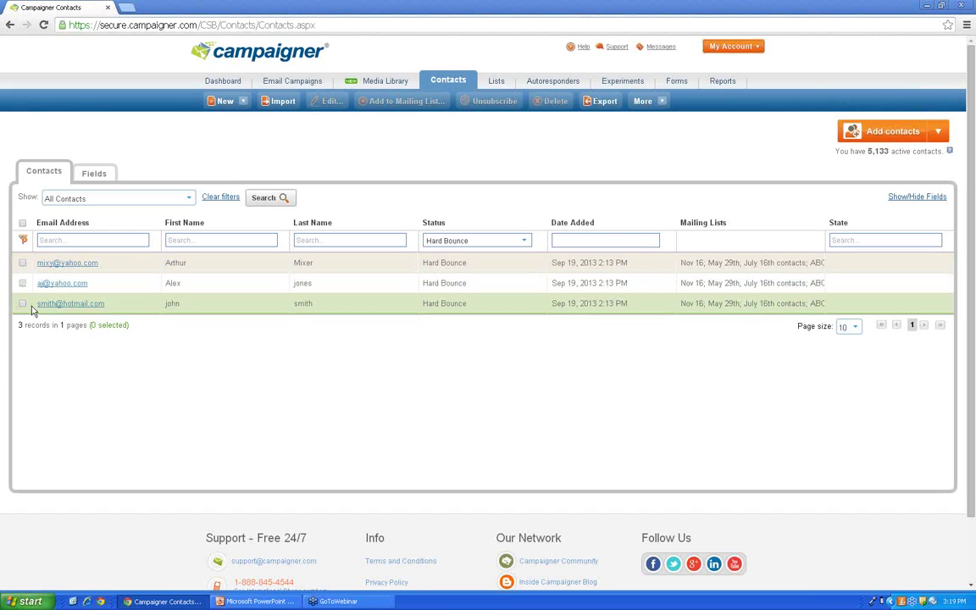
{"action": "left_click", "coordinate": [23, 283]}
{"action": "left_click", "coordinate": [23, 263]}
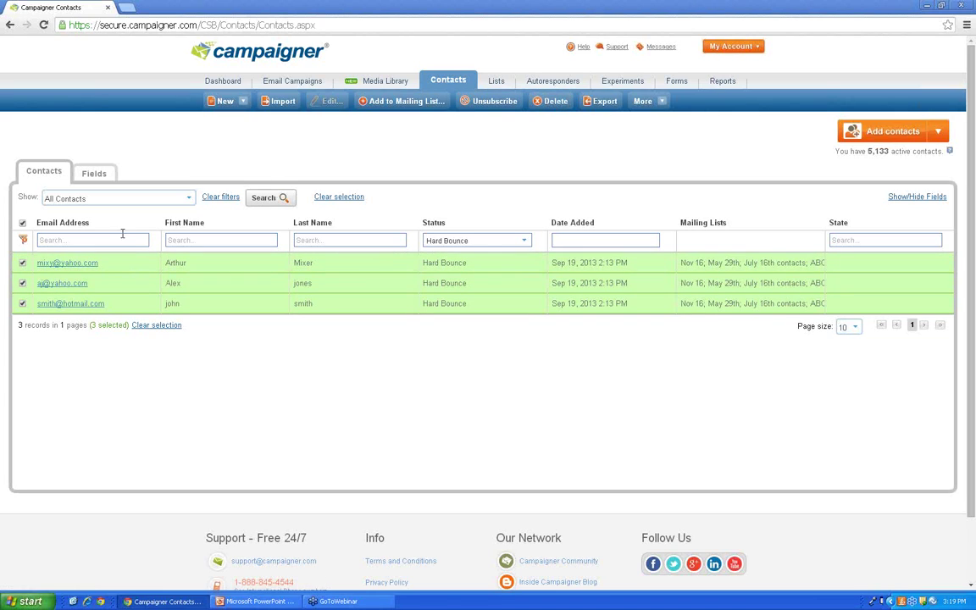
Step: Filter contacts to Unsubscribed, then to Soft Bounce, then go to Email Campaigns
{"action": "left_click", "coordinate": [504, 242]}
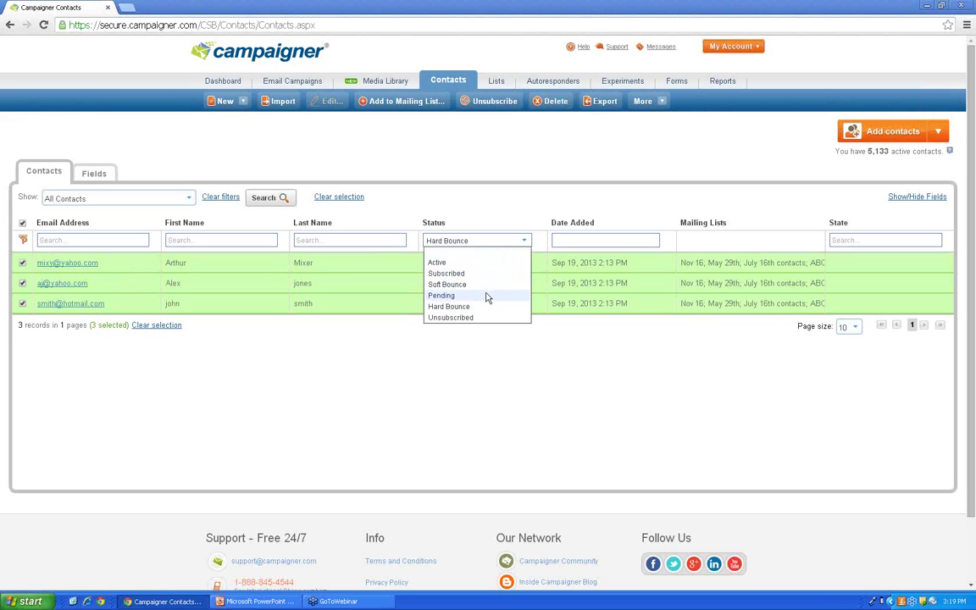
{"action": "left_click", "coordinate": [453, 318]}
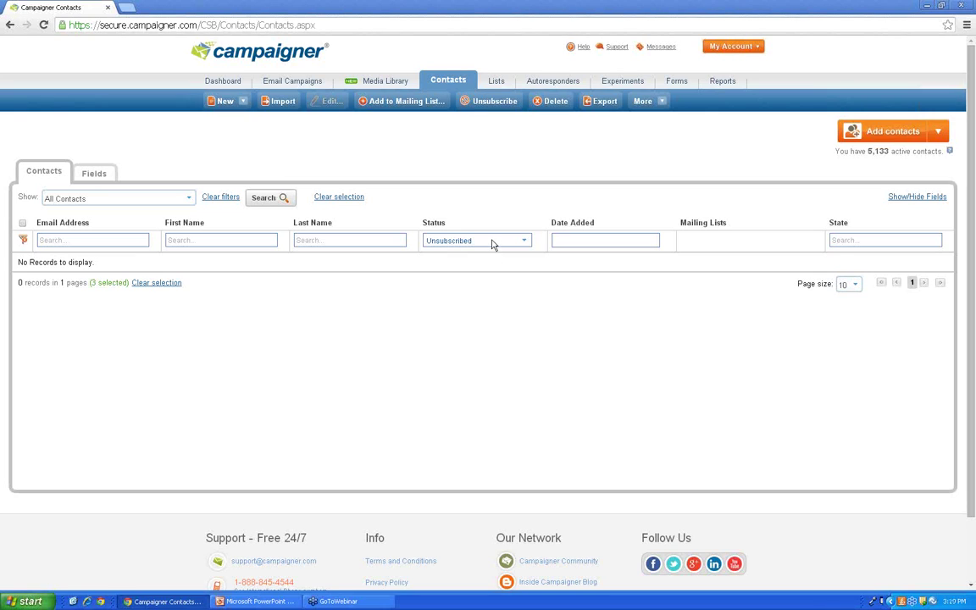
{"action": "left_click", "coordinate": [492, 241]}
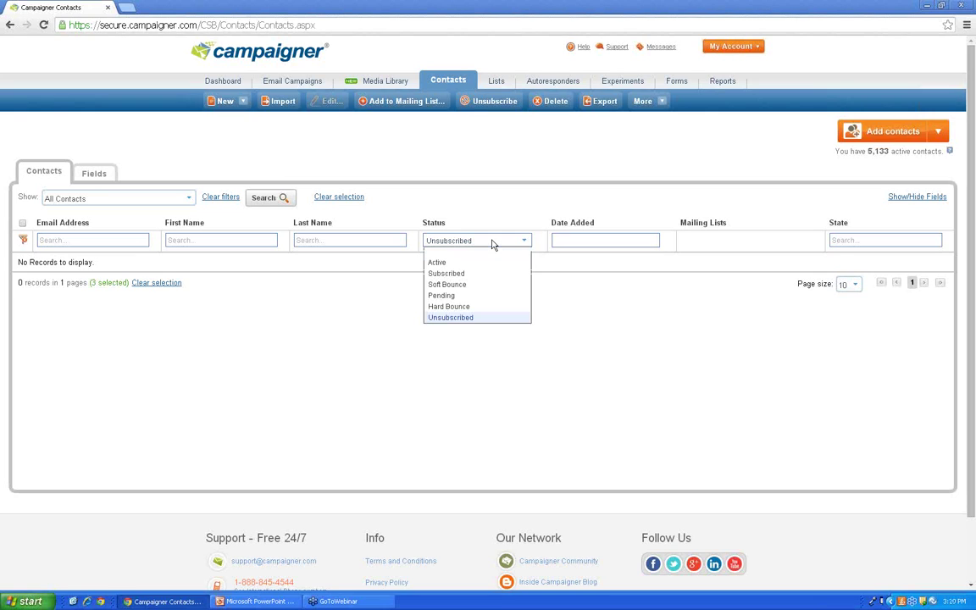
{"action": "left_click", "coordinate": [474, 286]}
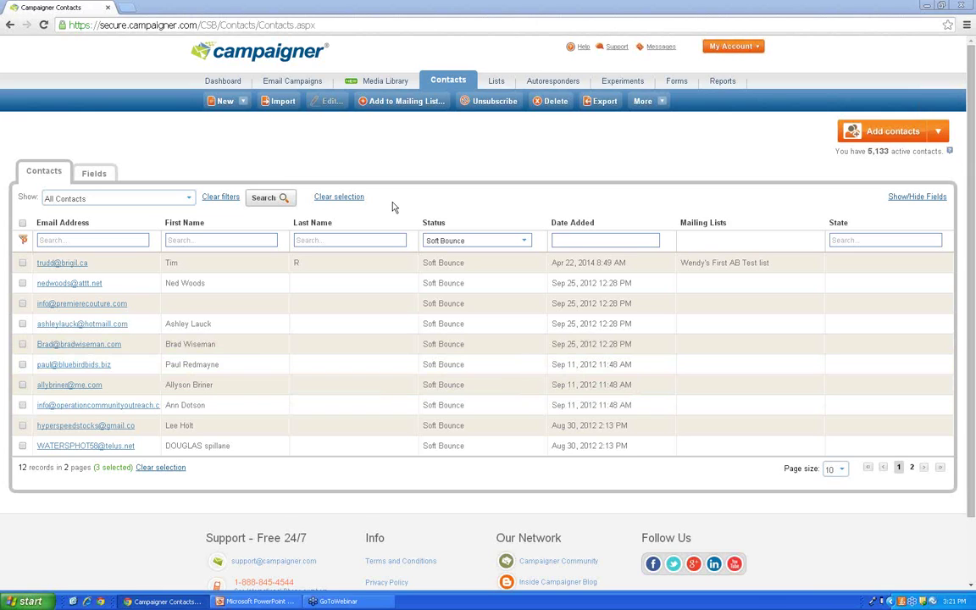
{"action": "left_click", "coordinate": [297, 83]}
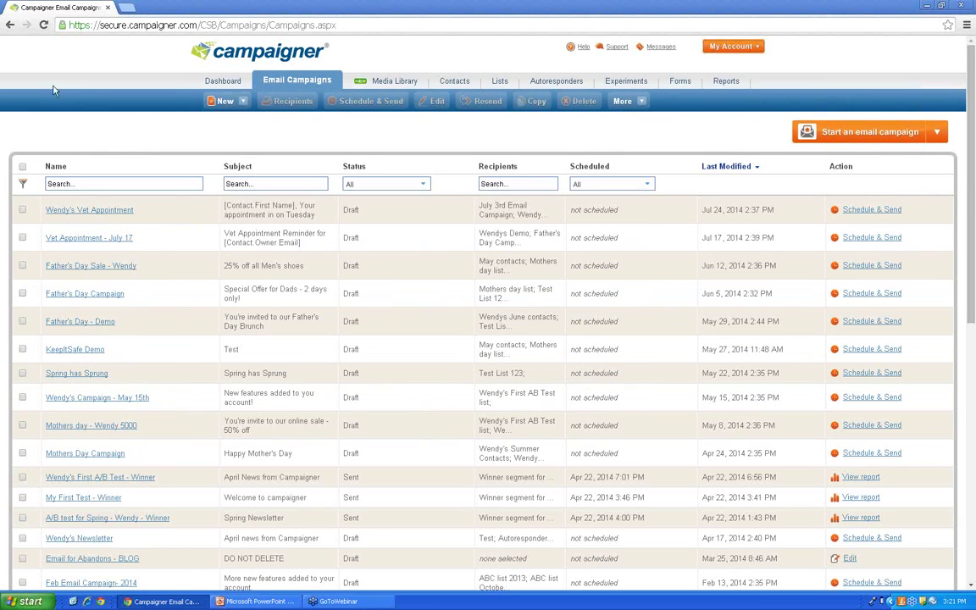
Step: Scroll the email campaigns list and reveal the editor choices for starting a new campaign
{"action": "scroll", "coordinate": [215, 207], "scroll_direction": "down", "scroll_amount": 1}
{"action": "scroll", "coordinate": [215, 207], "scroll_direction": "down", "scroll_amount": 6}
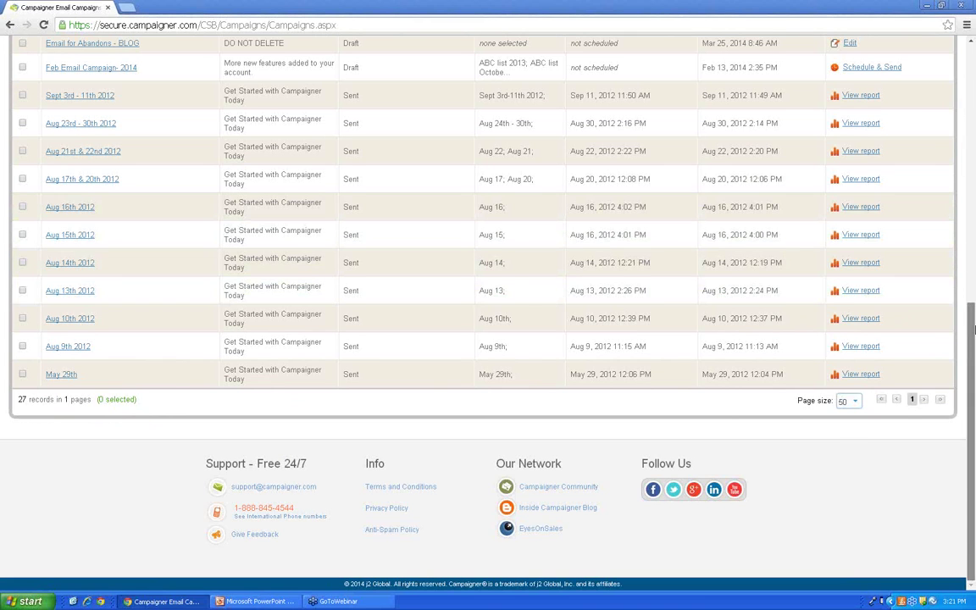
{"action": "scroll", "coordinate": [975, 131], "scroll_direction": "up", "scroll_amount": 6}
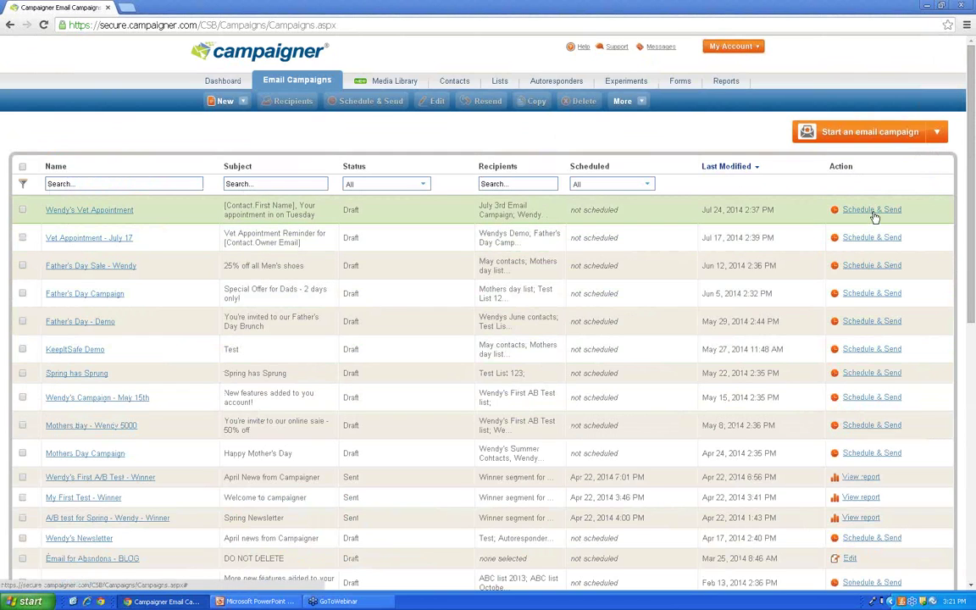
{"action": "scroll", "coordinate": [848, 407], "scroll_direction": "down", "scroll_amount": 1}
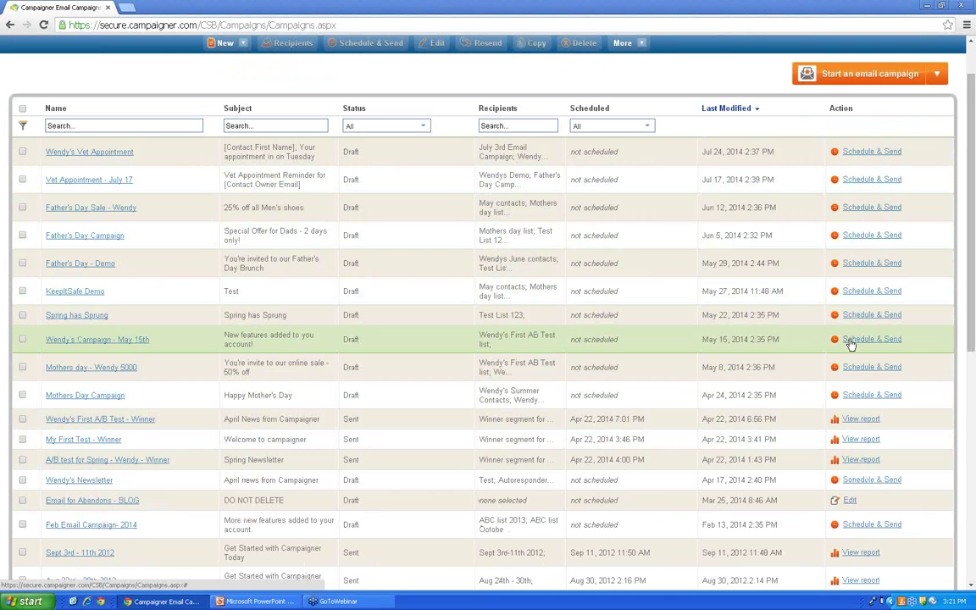
{"action": "scroll", "coordinate": [522, 59], "scroll_direction": "up", "scroll_amount": 1}
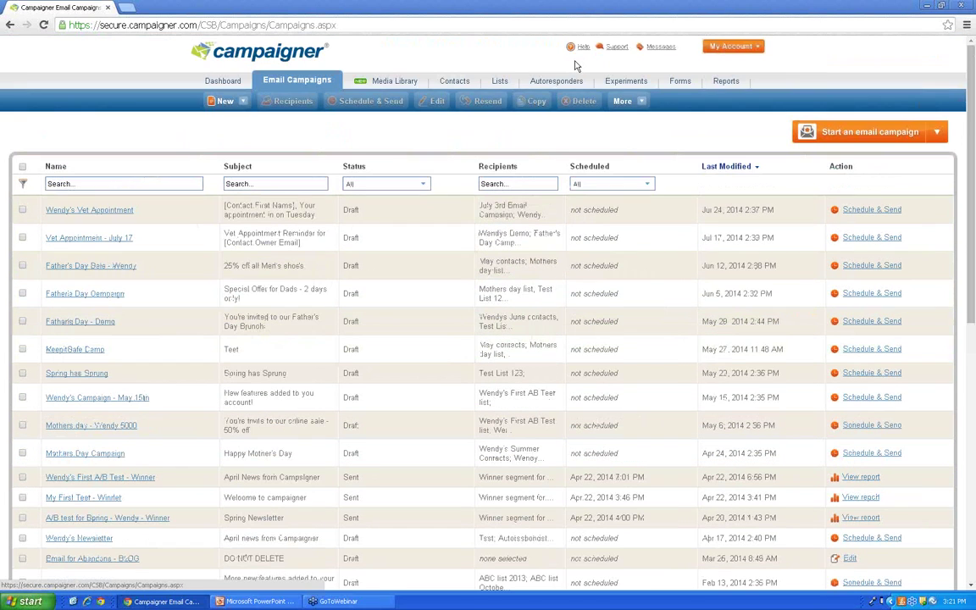
{"action": "mouse_move", "coordinate": [848, 137]}
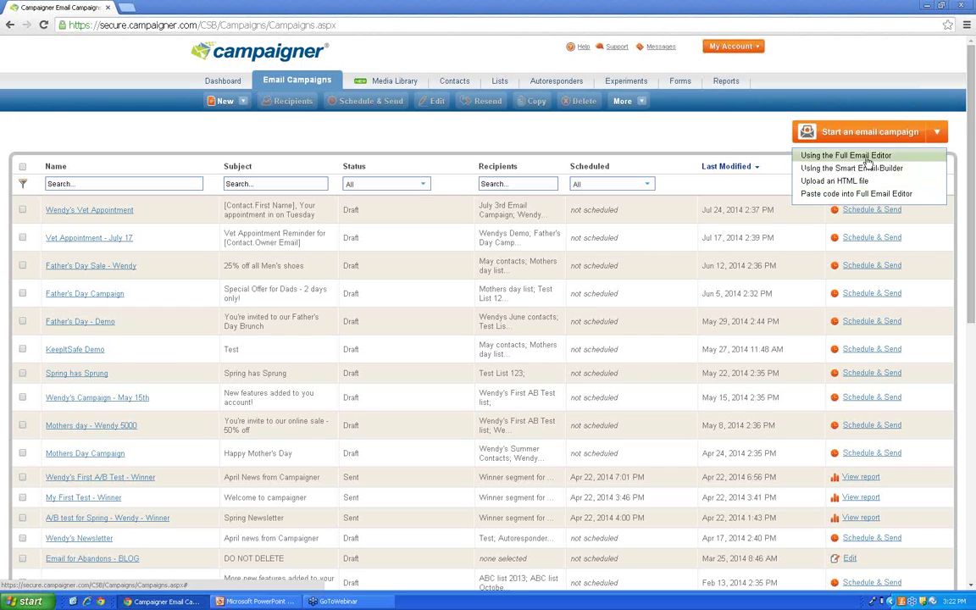
Step: Start a Full Email Editor campaign and choose Select from a Template to browse featured templates
{"action": "left_click", "coordinate": [866, 158]}
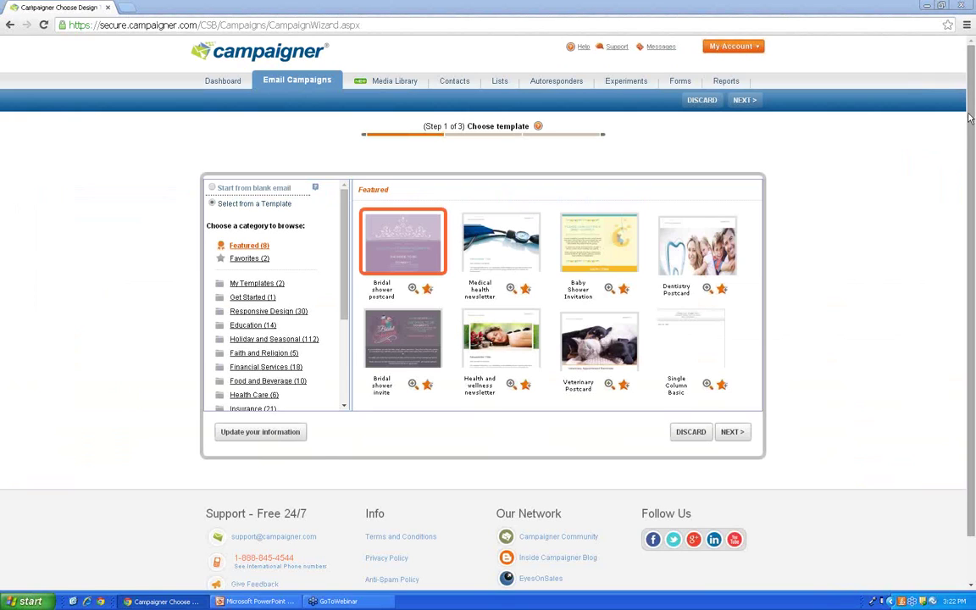
{"action": "left_click", "coordinate": [213, 189]}
{"action": "left_click", "coordinate": [213, 203]}
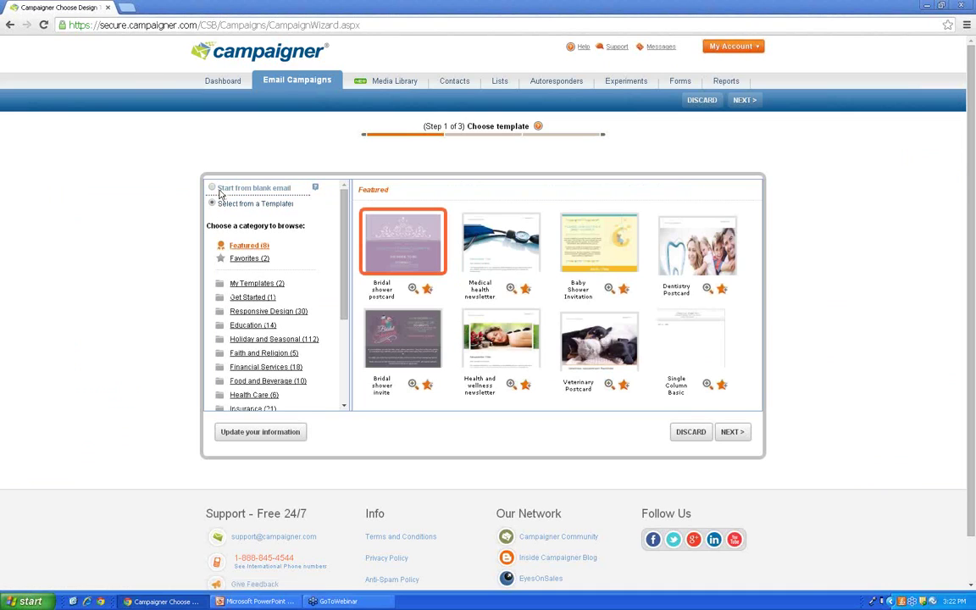
{"action": "left_click", "coordinate": [214, 189]}
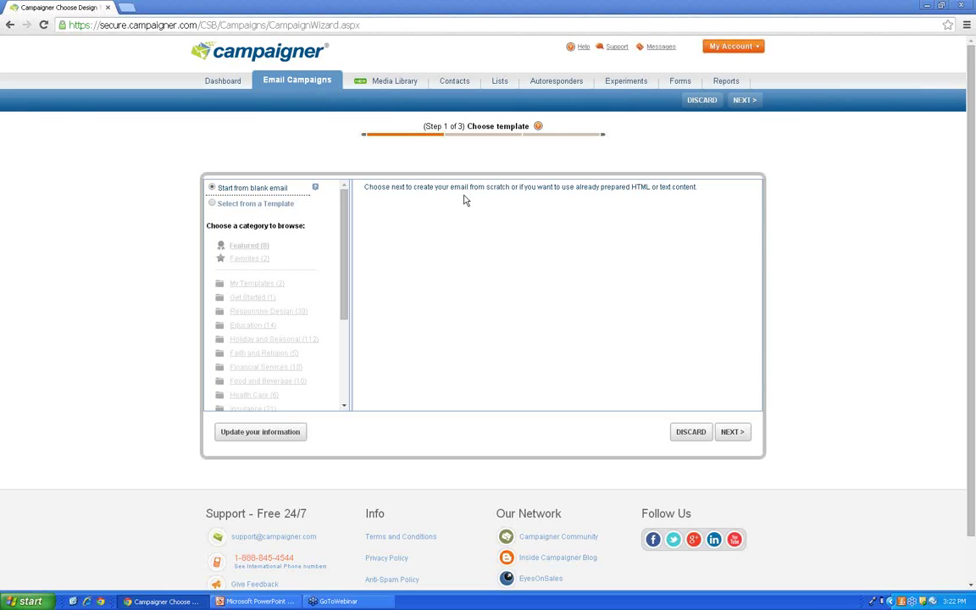
{"action": "left_click", "coordinate": [214, 204]}
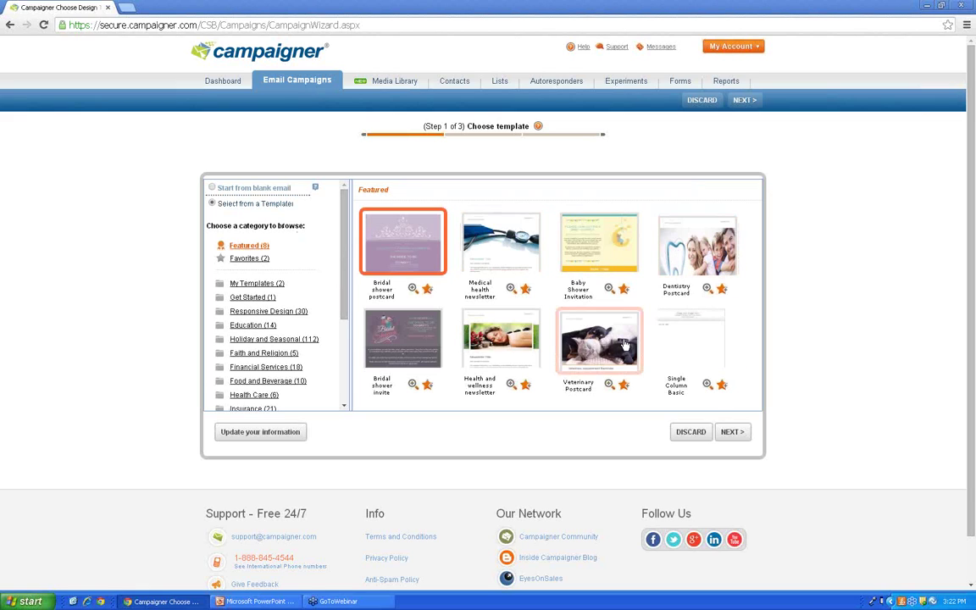
{"action": "scroll", "coordinate": [335, 297], "scroll_direction": "down", "scroll_amount": 2}
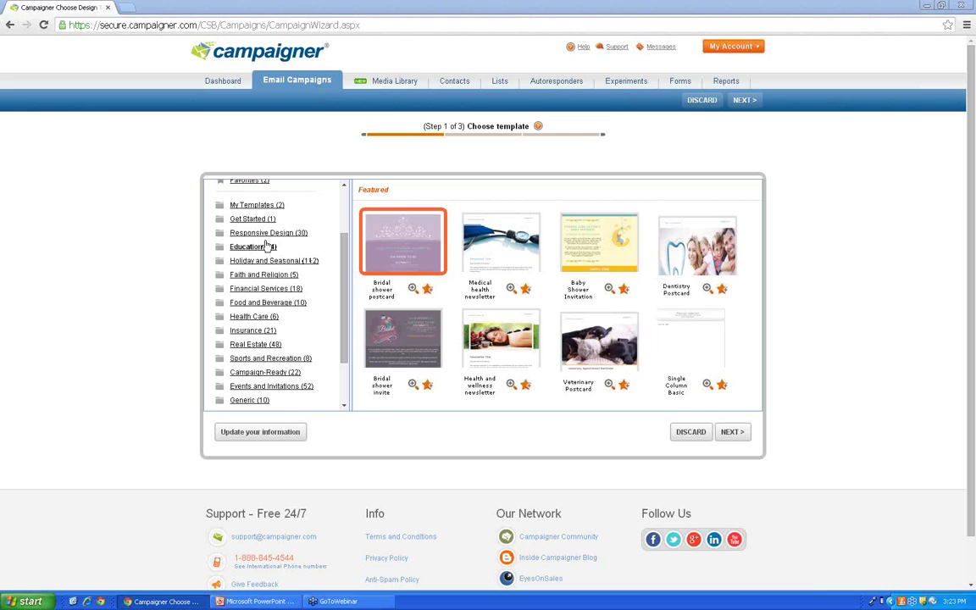
Step: Expand and collapse Responsive Design, then return to the eight Featured template designs
{"action": "left_click", "coordinate": [270, 234]}
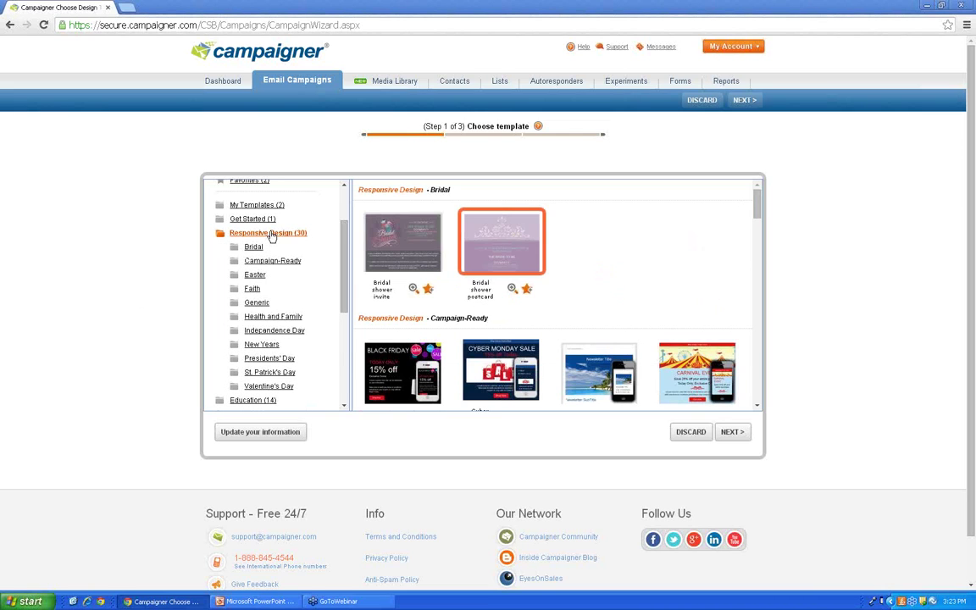
{"action": "left_click", "coordinate": [271, 235]}
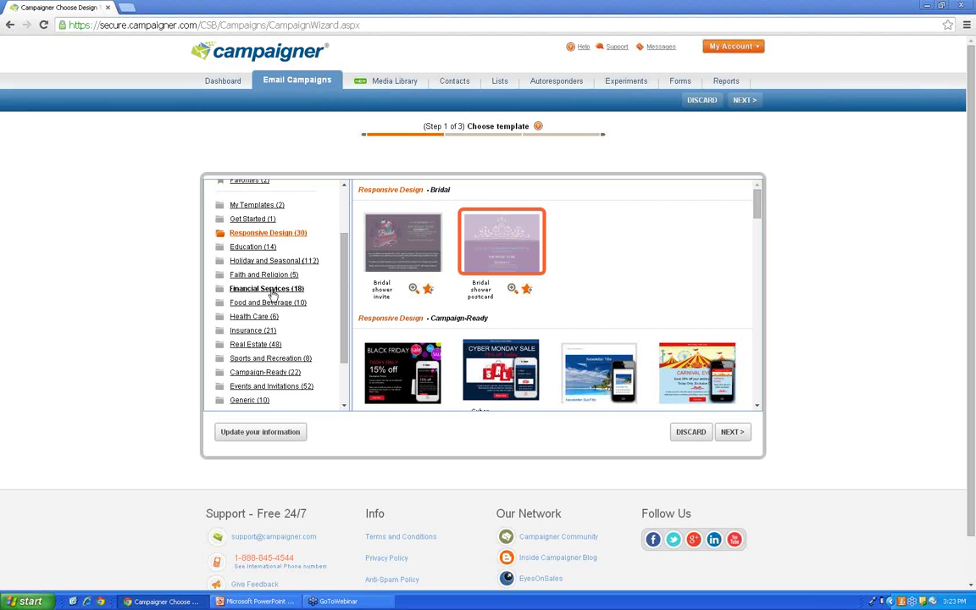
{"action": "scroll", "coordinate": [306, 328], "scroll_direction": "down", "scroll_amount": 1}
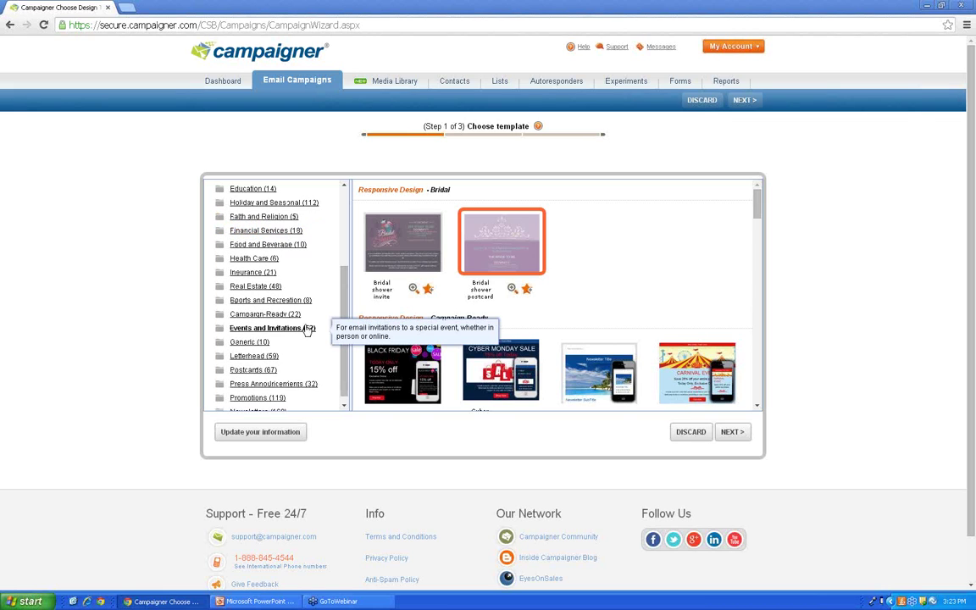
{"action": "scroll", "coordinate": [312, 351], "scroll_direction": "up", "scroll_amount": 1}
{"action": "scroll", "coordinate": [313, 356], "scroll_direction": "up", "scroll_amount": 1}
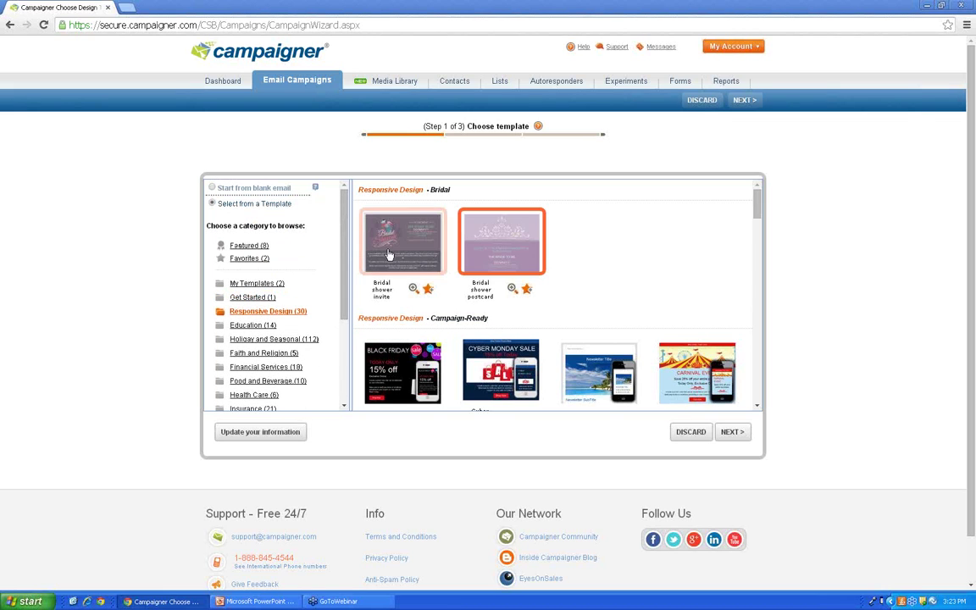
{"action": "left_click", "coordinate": [258, 247]}
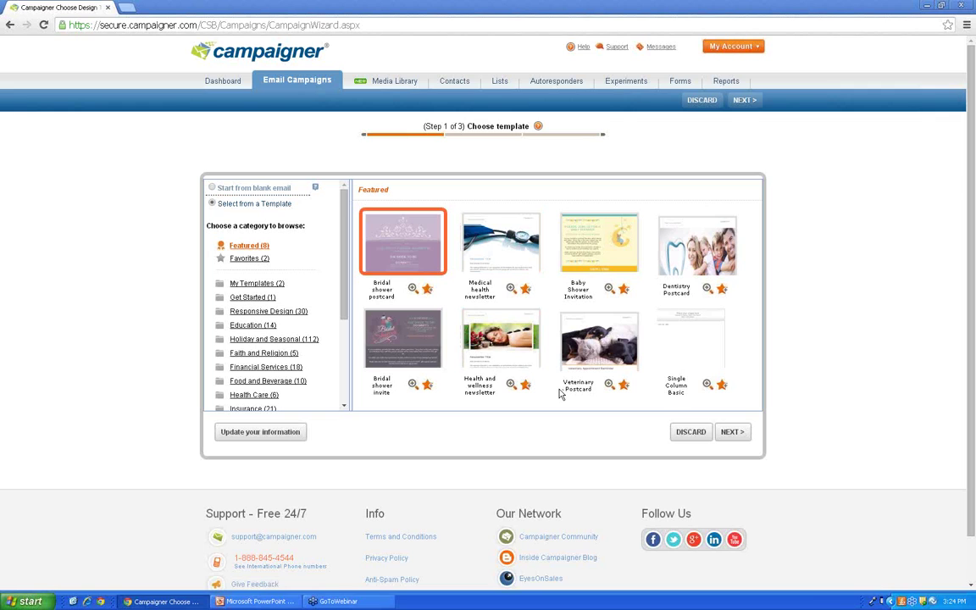
Step: Preview the Veterinary Postcard template, then choose it and continue to the email editor
{"action": "left_click", "coordinate": [609, 384]}
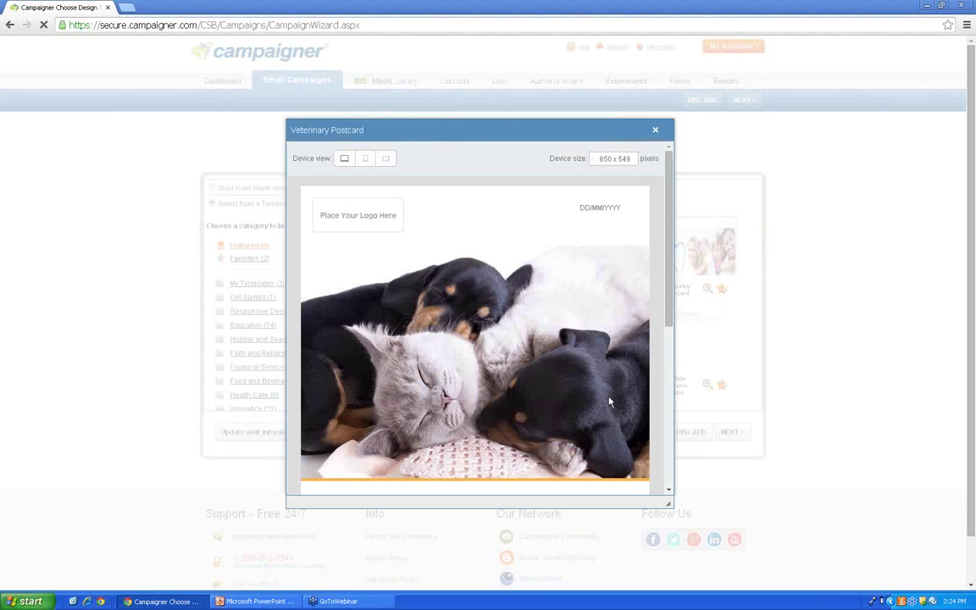
{"action": "left_click_drag", "start_coordinate": [667, 291], "coordinate": [671, 244]}
{"action": "left_click", "coordinate": [656, 130]}
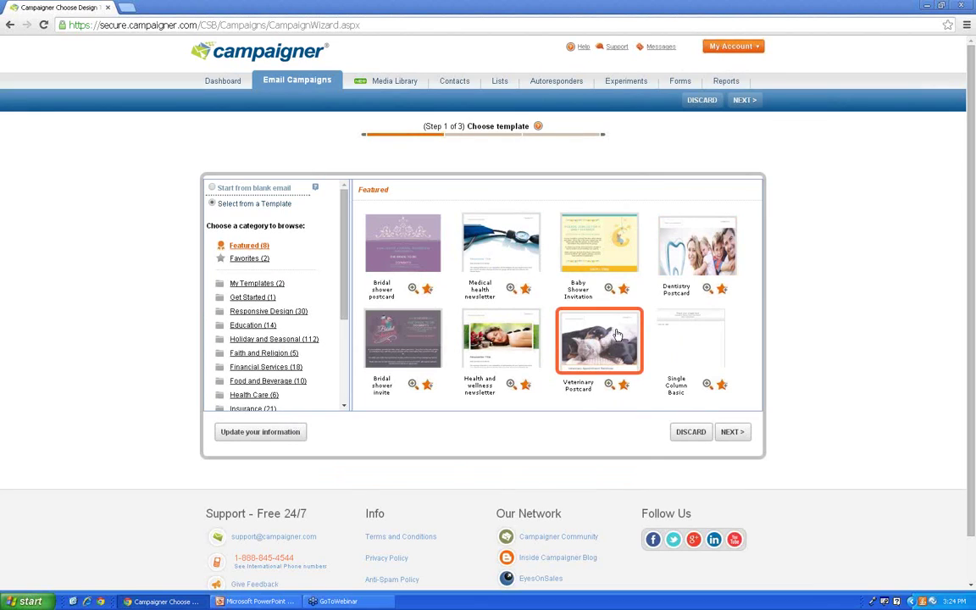
{"action": "left_click", "coordinate": [734, 433]}
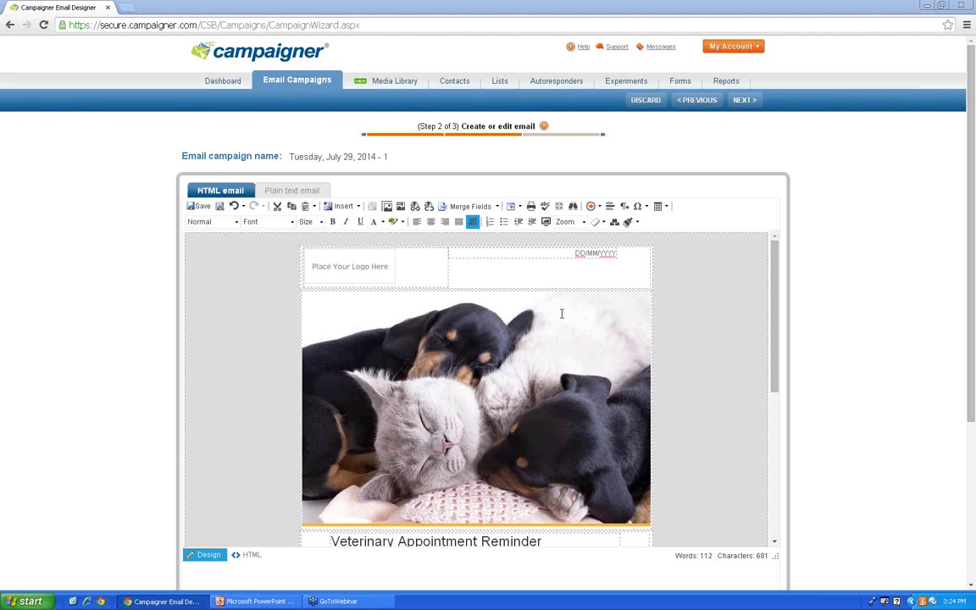
Step: Delete the pet photo from the email, then undo to restore it
{"action": "scroll", "coordinate": [784, 343], "scroll_direction": "down", "scroll_amount": 1}
{"action": "mouse_move", "coordinate": [776, 279]}
{"action": "left_mouse_down"}
{"action": "mouse_move", "coordinate": [778, 469]}
{"action": "mouse_move", "coordinate": [785, 404]}
{"action": "mouse_move", "coordinate": [770, 277]}
{"action": "left_mouse_up"}
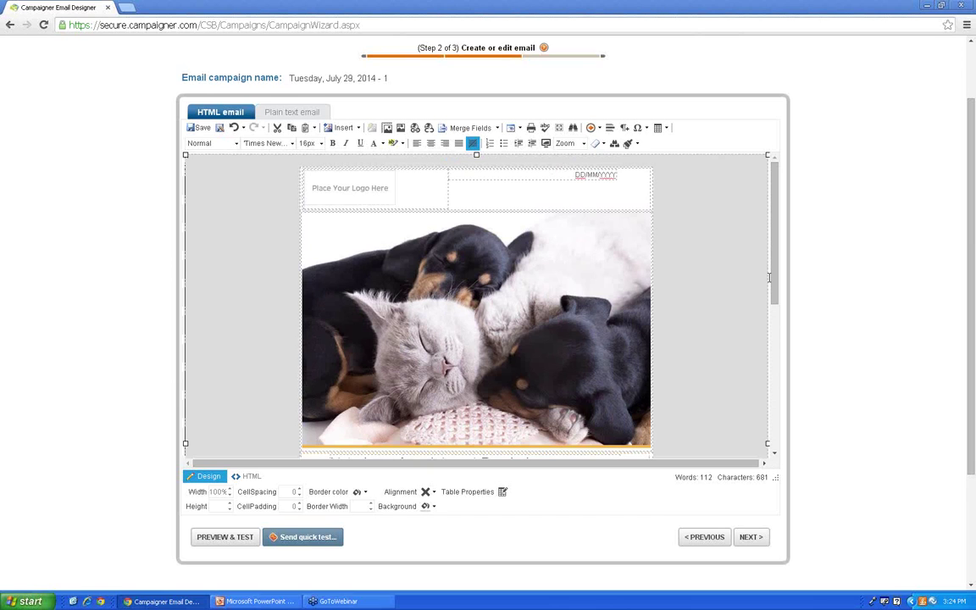
{"action": "left_click_drag", "start_coordinate": [775, 264], "coordinate": [756, 272]}
{"action": "left_click", "coordinate": [619, 309]}
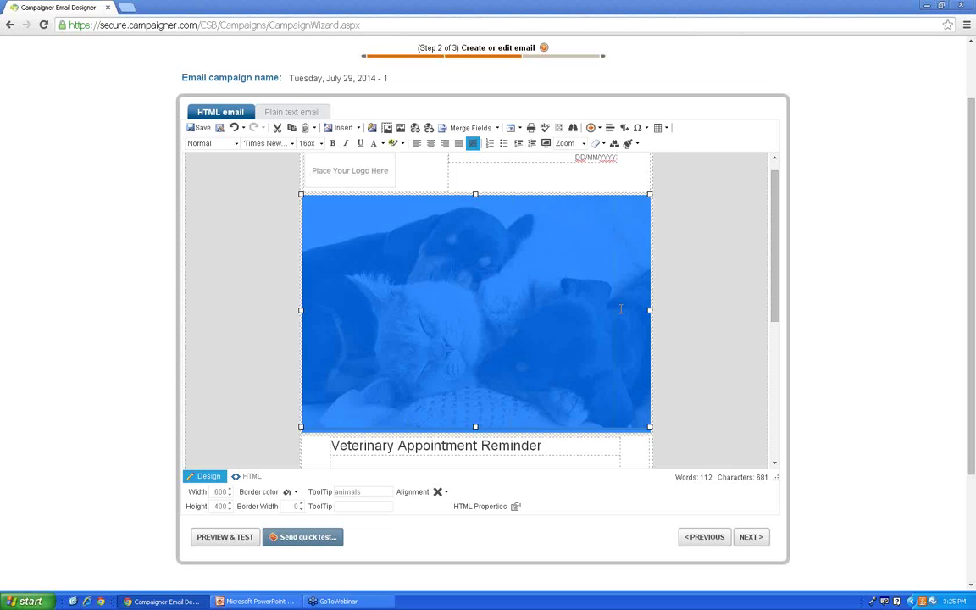
{"action": "key", "text": "Delete"}
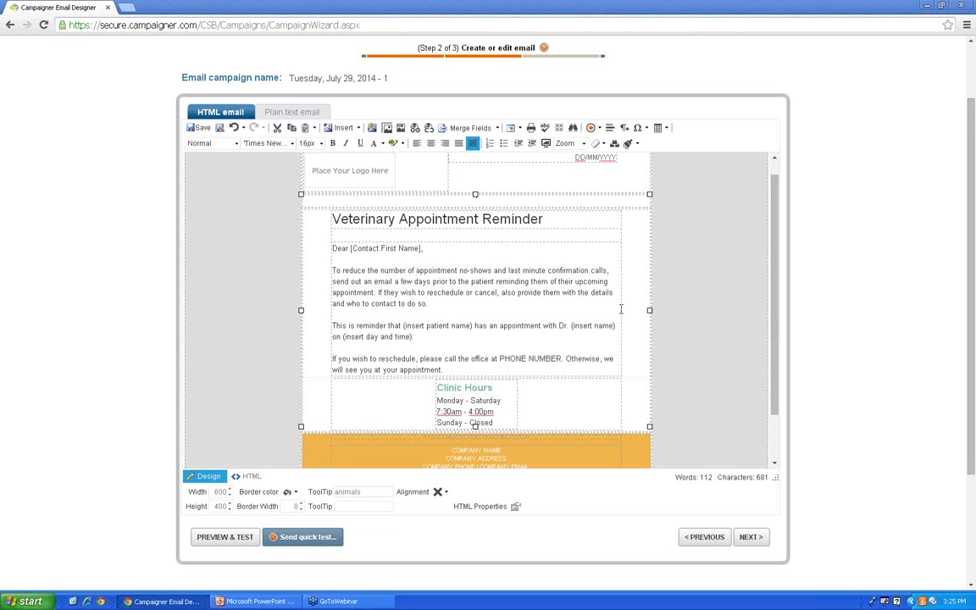
{"action": "left_click_drag", "start_coordinate": [774, 262], "coordinate": [780, 235]}
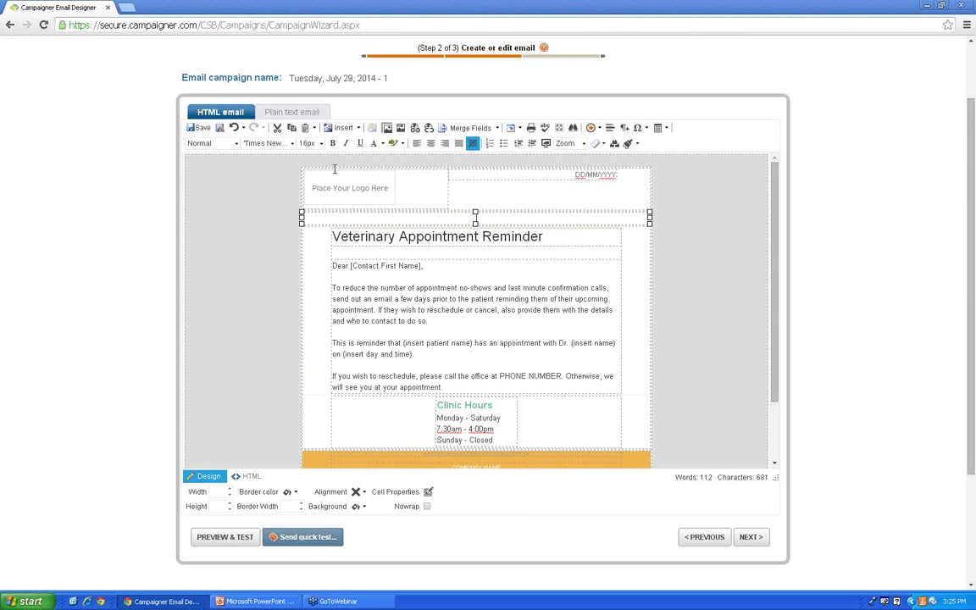
{"action": "left_click", "coordinate": [235, 128]}
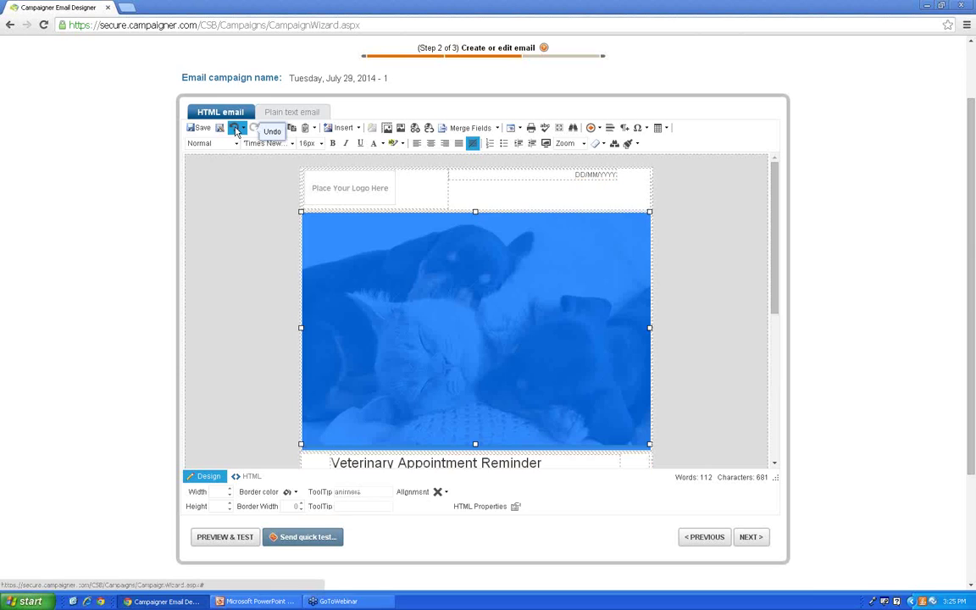
{"action": "left_click", "coordinate": [706, 397]}
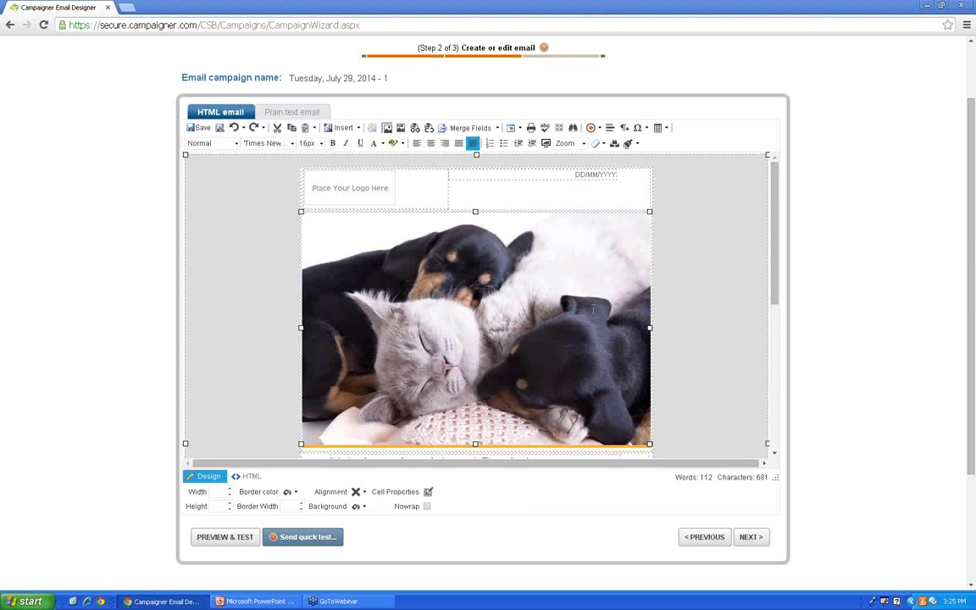
Step: Choose Insert > From Media Library to pick an image
{"action": "scroll", "coordinate": [593, 309], "scroll_direction": "down", "scroll_amount": 1}
{"action": "scroll", "coordinate": [594, 310], "scroll_direction": "down", "scroll_amount": 1}
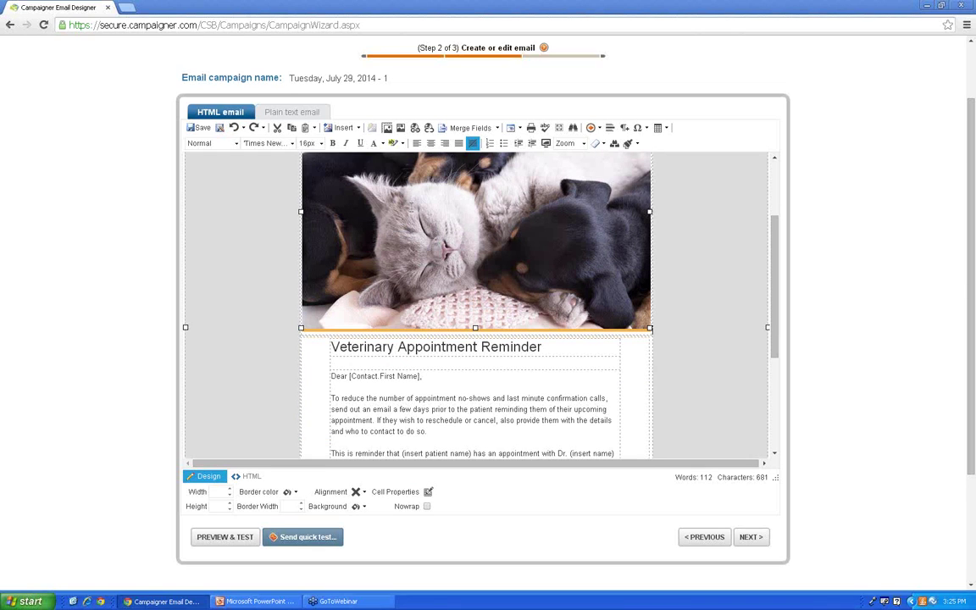
{"action": "left_click", "coordinate": [357, 128]}
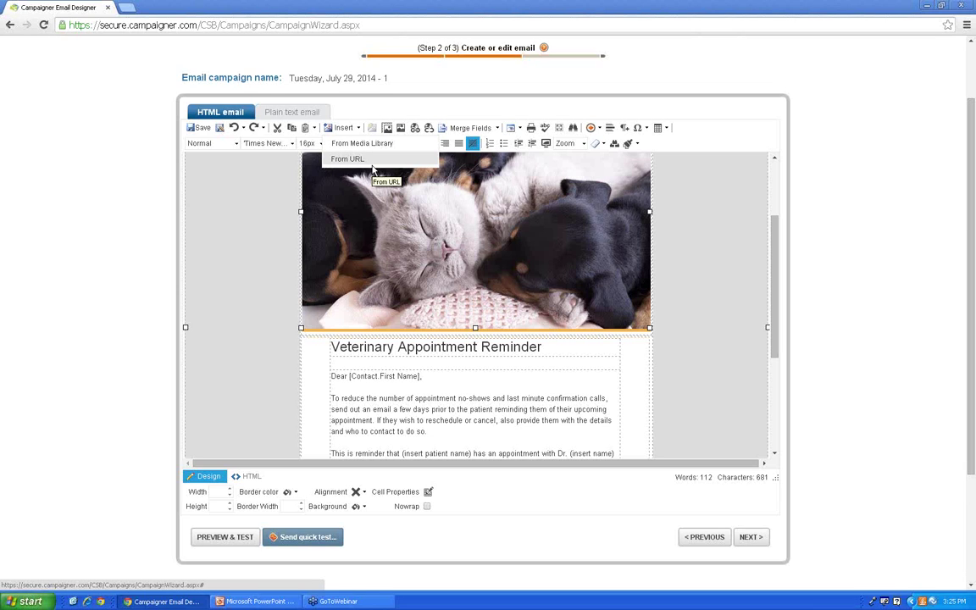
{"action": "left_click", "coordinate": [374, 146]}
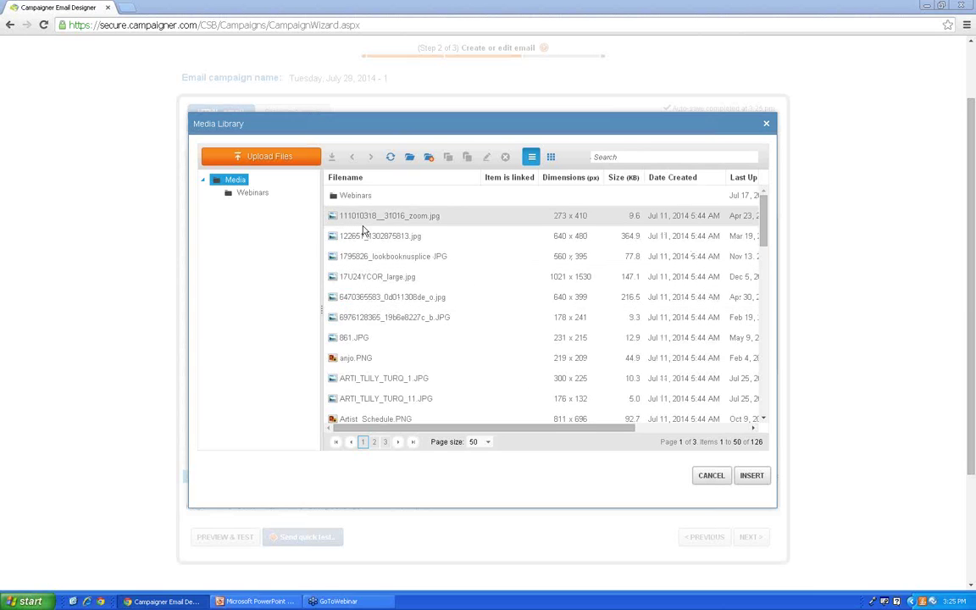
Step: Wait for the Media Library to list the Media folder's files, 50 per page
{"action": "mouse_move", "coordinate": [363, 227]}
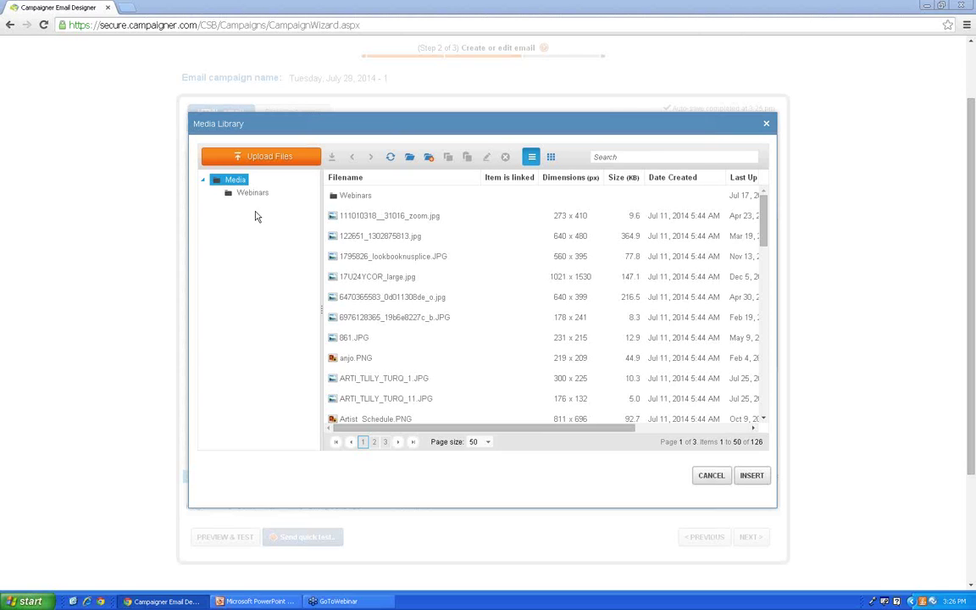
Step: Switch the Media Library to grid view to see image thumbnails
{"action": "left_click", "coordinate": [551, 157]}
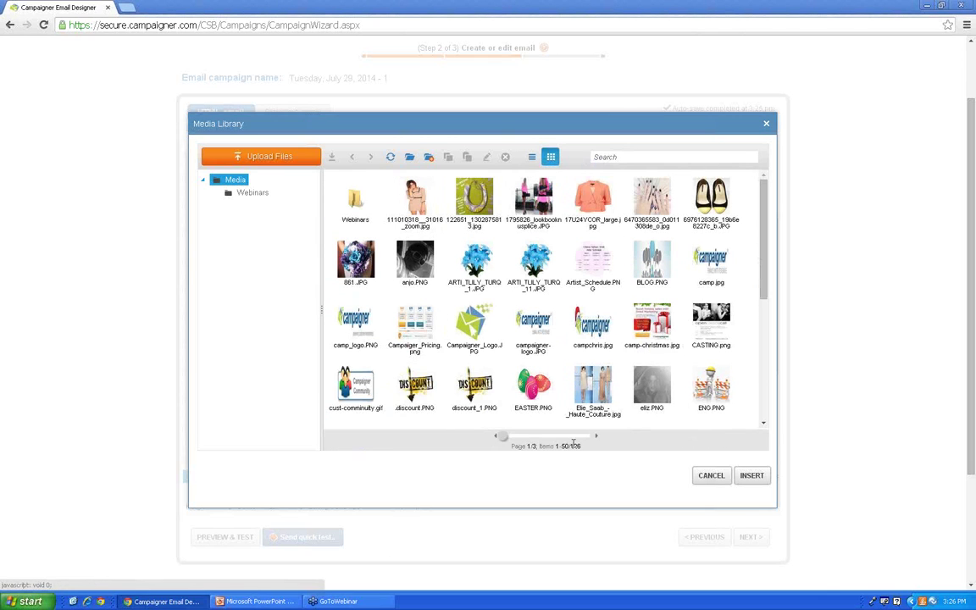
{"action": "left_click_drag", "start_coordinate": [764, 276], "coordinate": [761, 232]}
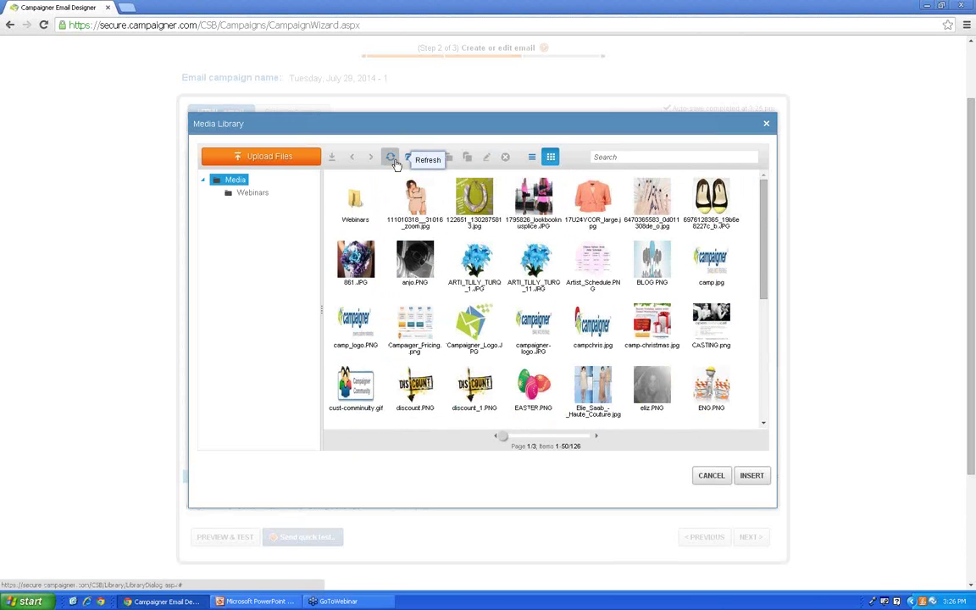
Step: Upload Happy.jpg and happy-valentines-day-quotes-2014-1024x1024.jpg from My Pictures to the Media Library
{"action": "left_click", "coordinate": [272, 161]}
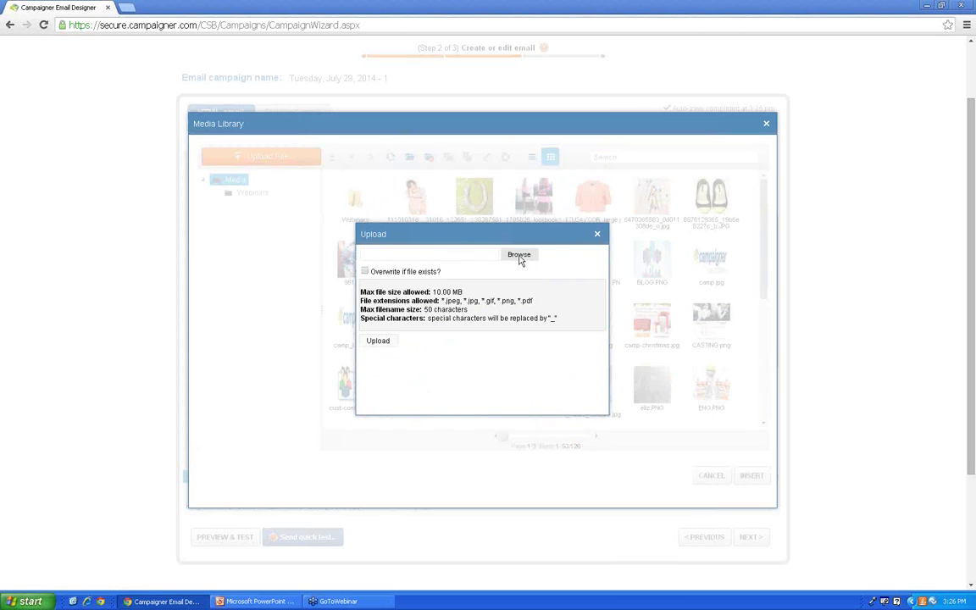
{"action": "left_click", "coordinate": [520, 256]}
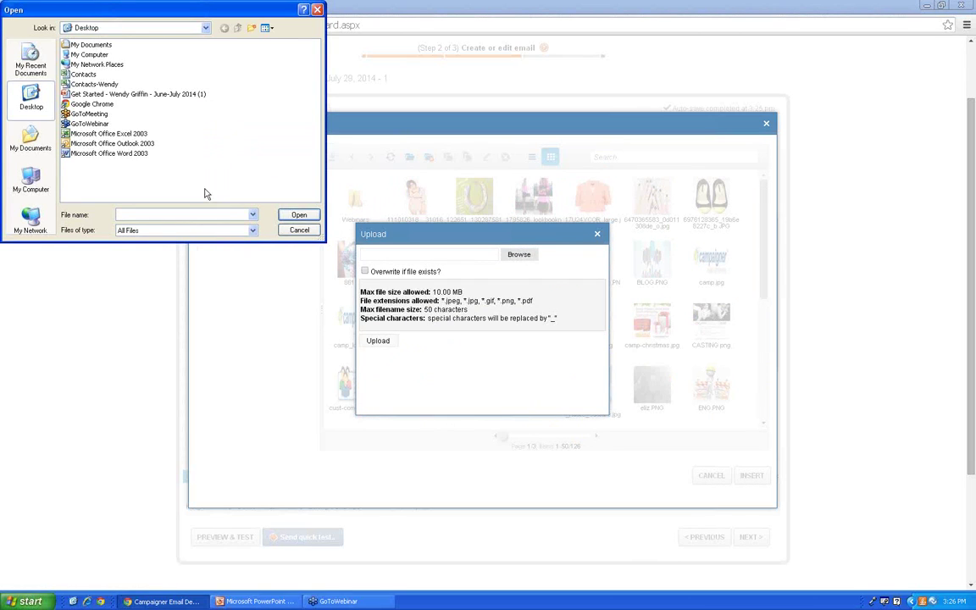
{"action": "left_click", "coordinate": [31, 140]}
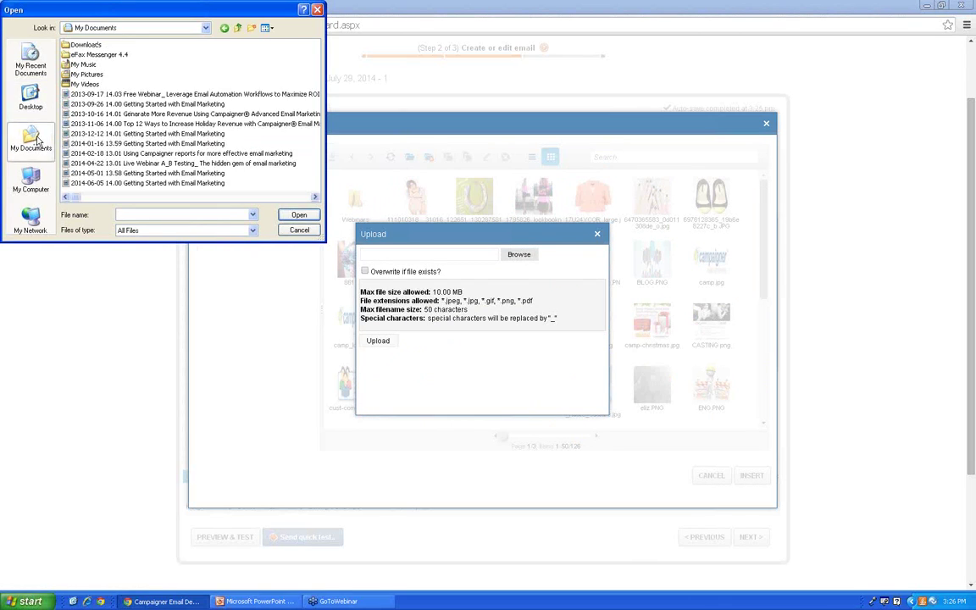
{"action": "double_click", "coordinate": [77, 75]}
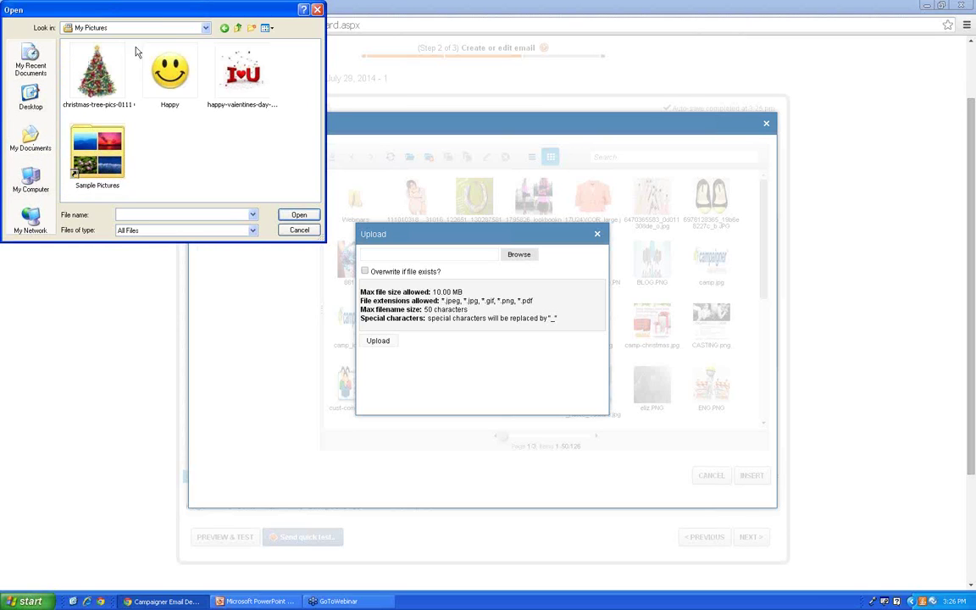
{"action": "left_click", "coordinate": [180, 95]}
{"action": "left_click", "coordinate": [212, 79], "text": "ctrl"}
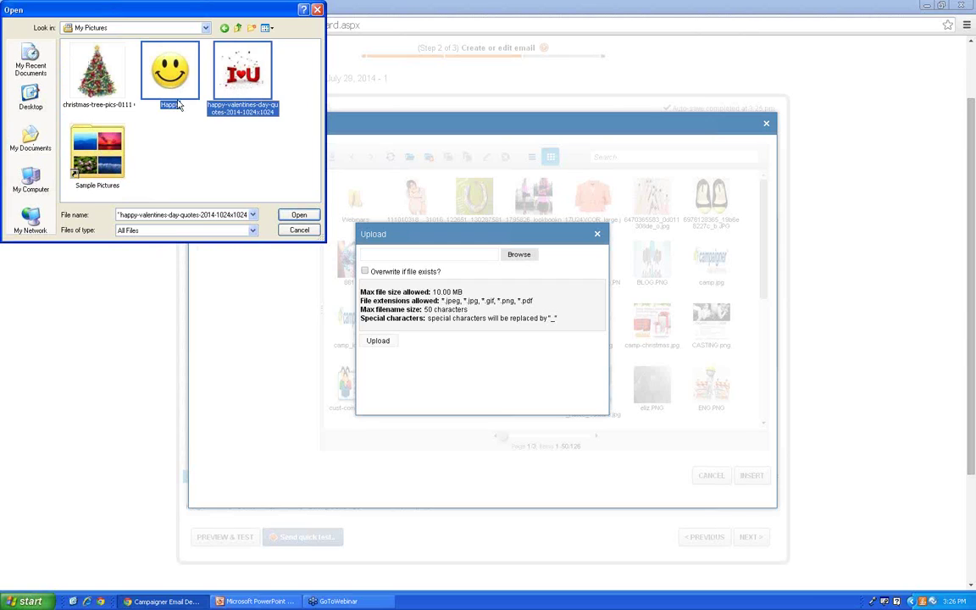
{"action": "left_click", "coordinate": [302, 216]}
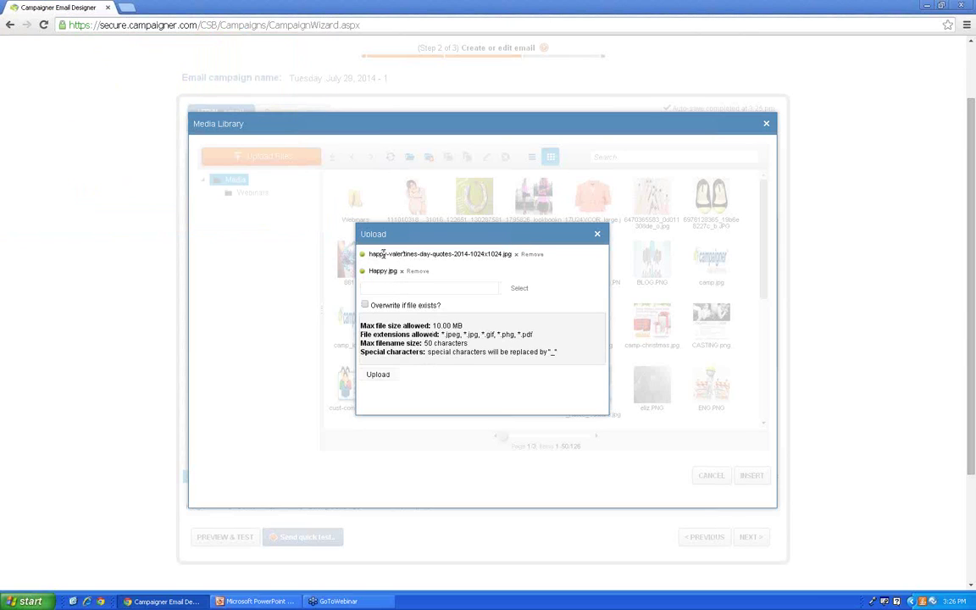
{"action": "left_click", "coordinate": [378, 375]}
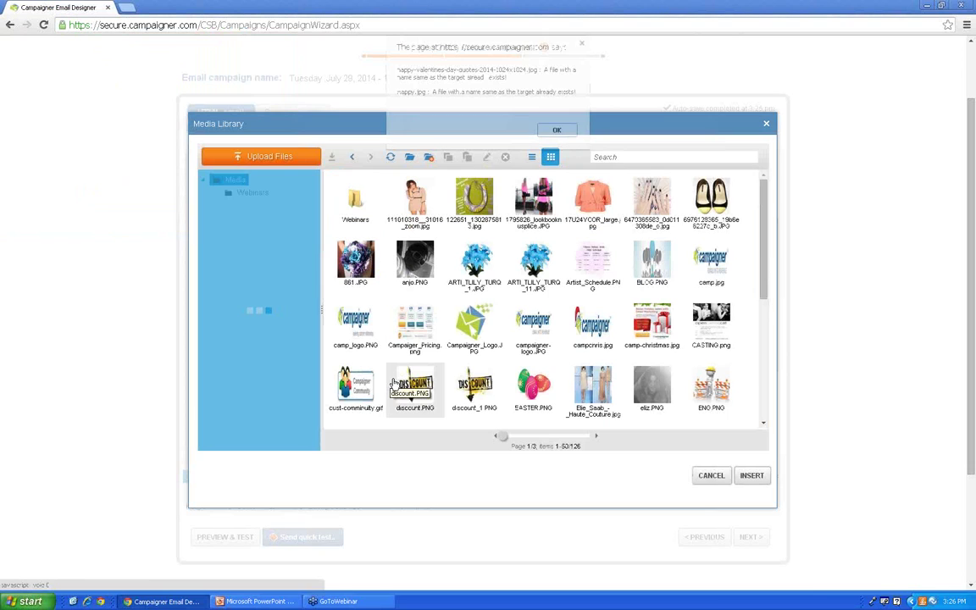
Step: Dismiss the file-already-exists alert and insert discount_1.PNG into the email
{"action": "left_click", "coordinate": [573, 132]}
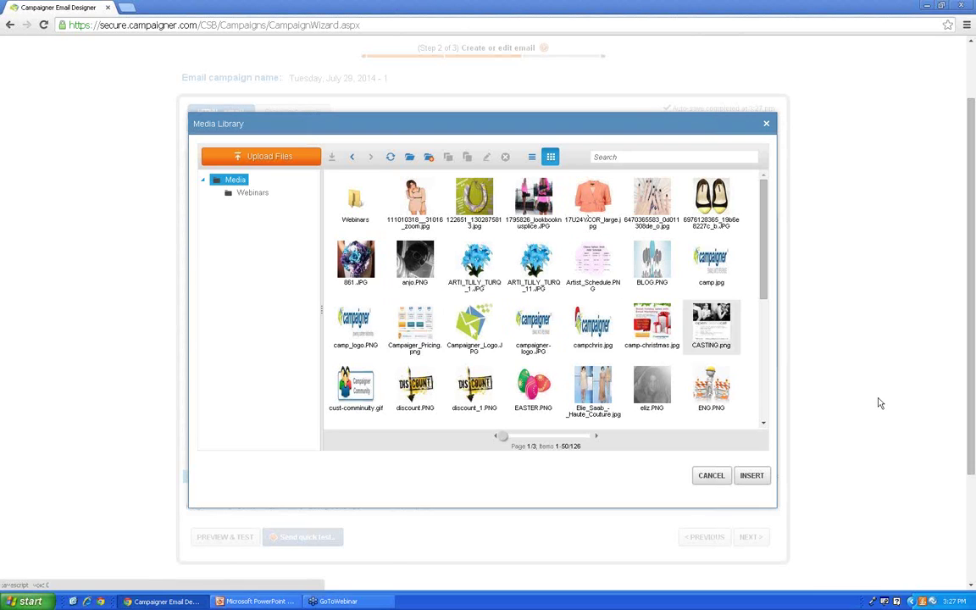
{"action": "left_click_drag", "start_coordinate": [764, 292], "coordinate": [767, 400]}
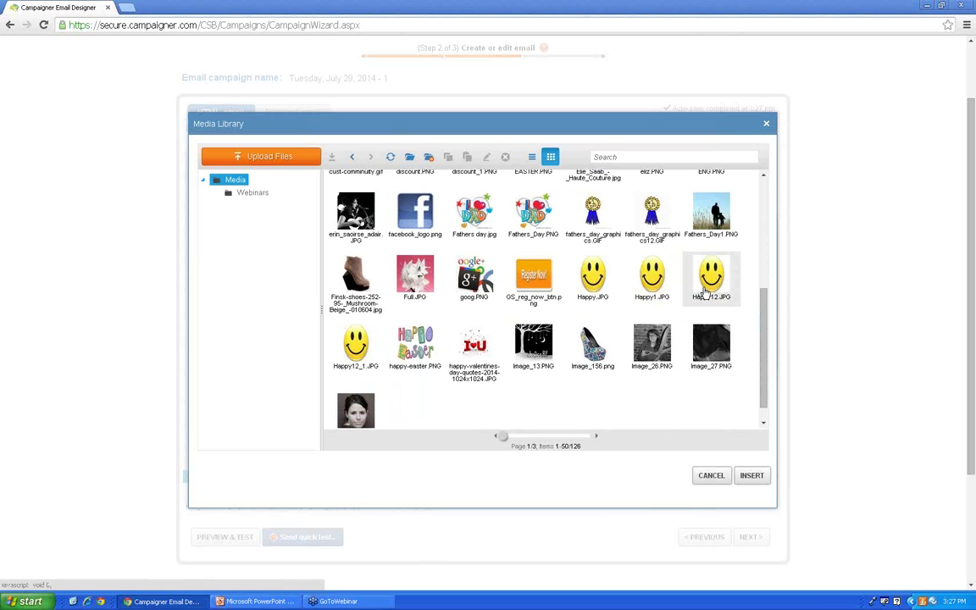
{"action": "left_click_drag", "start_coordinate": [764, 332], "coordinate": [767, 276]}
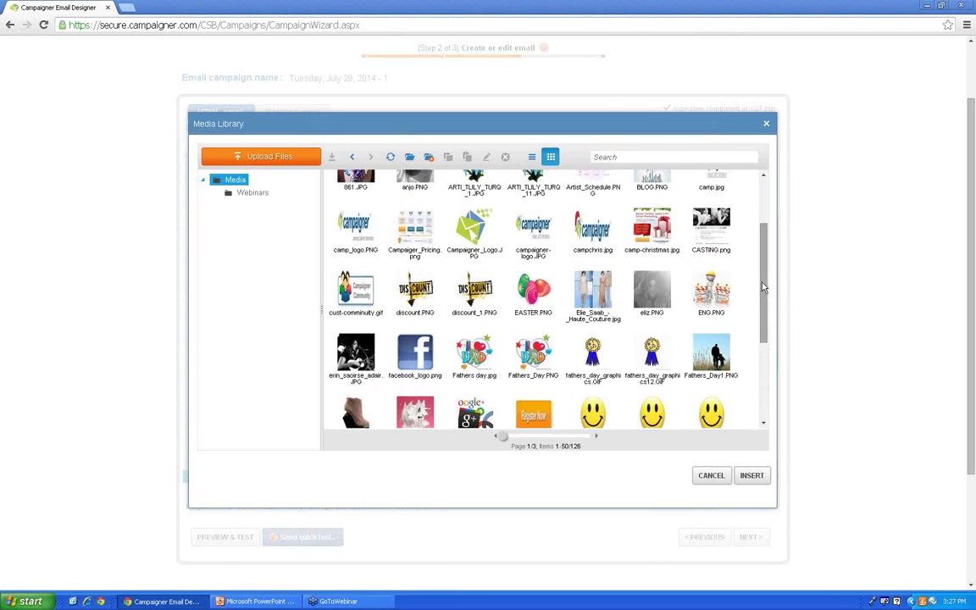
{"action": "left_click", "coordinate": [472, 294]}
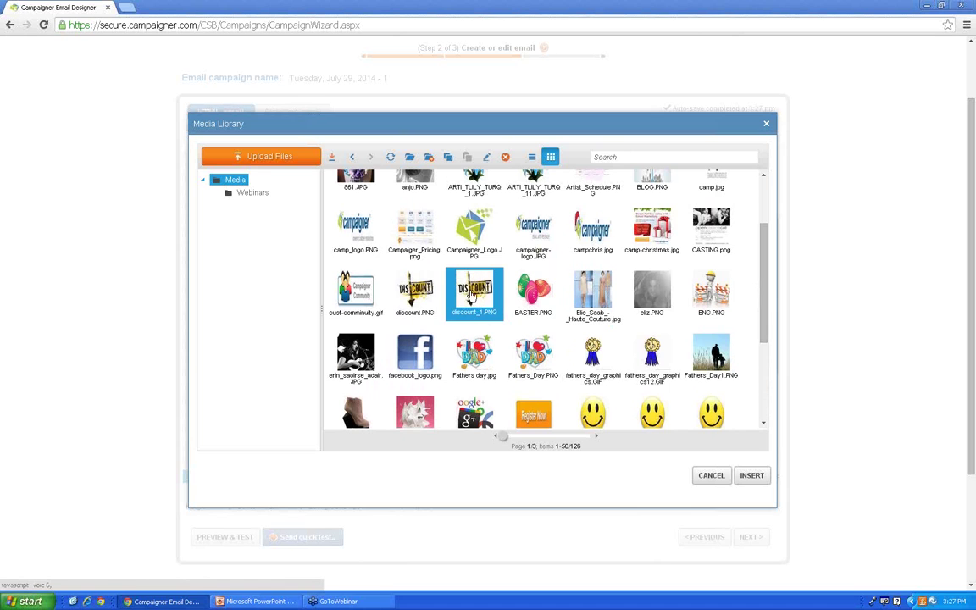
{"action": "left_click", "coordinate": [752, 476]}
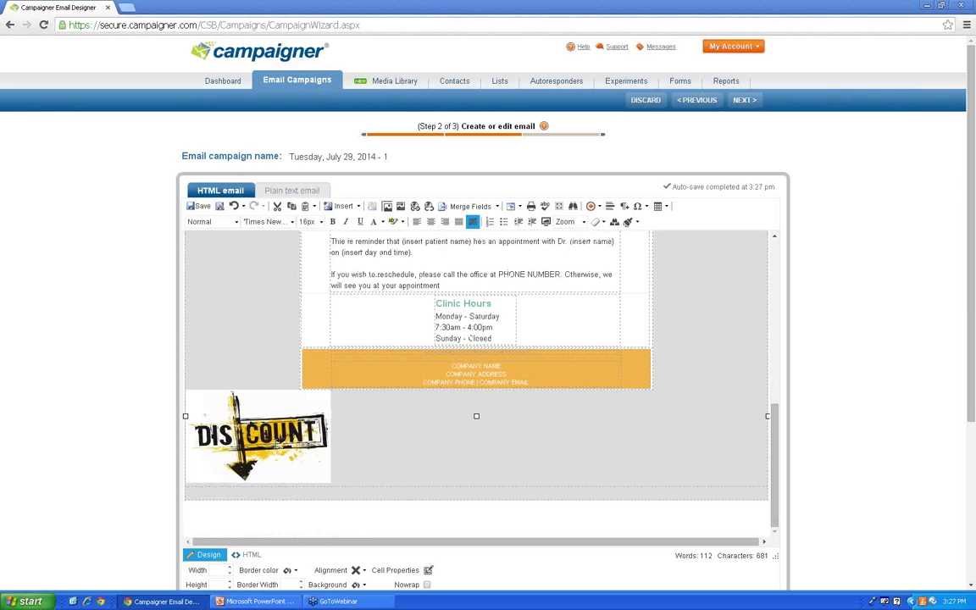
Step: Drag the DISCOUNT image up between the intro and reminder paragraphs and centre it
{"action": "left_click_drag", "start_coordinate": [267, 391], "coordinate": [494, 248]}
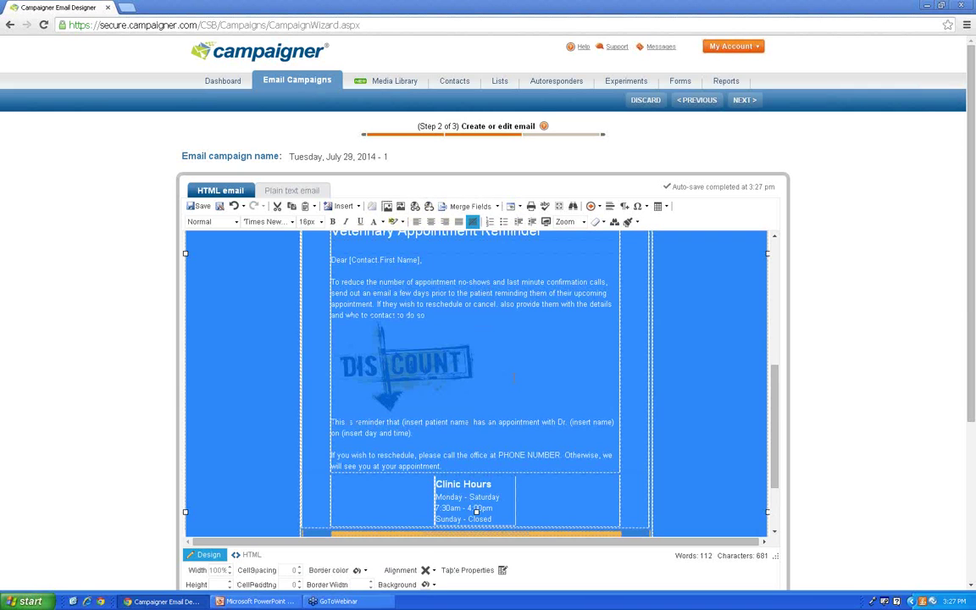
{"action": "left_click", "coordinate": [403, 296]}
{"action": "left_click", "coordinate": [403, 268]}
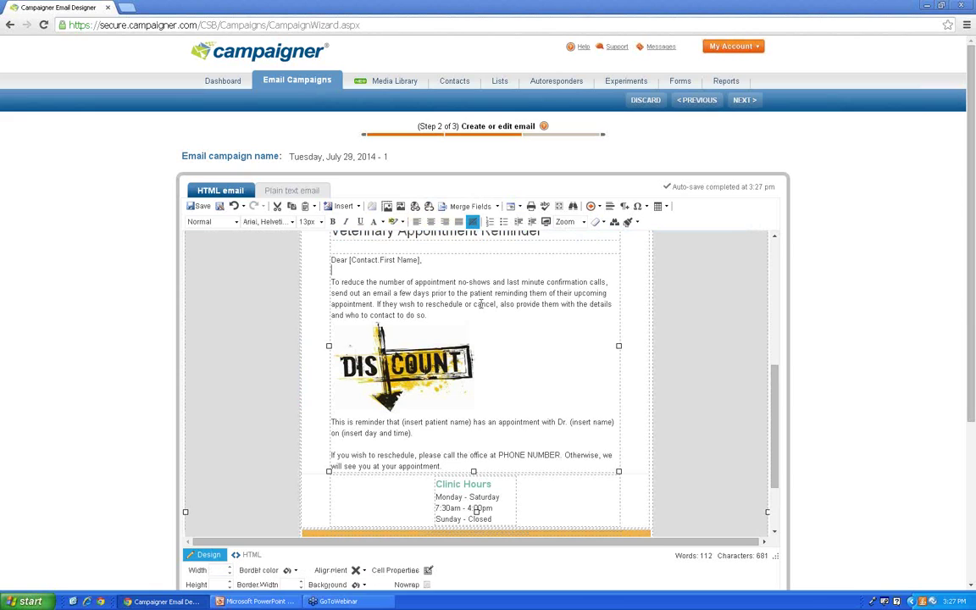
{"action": "left_click", "coordinate": [503, 397]}
{"action": "left_click", "coordinate": [407, 364]}
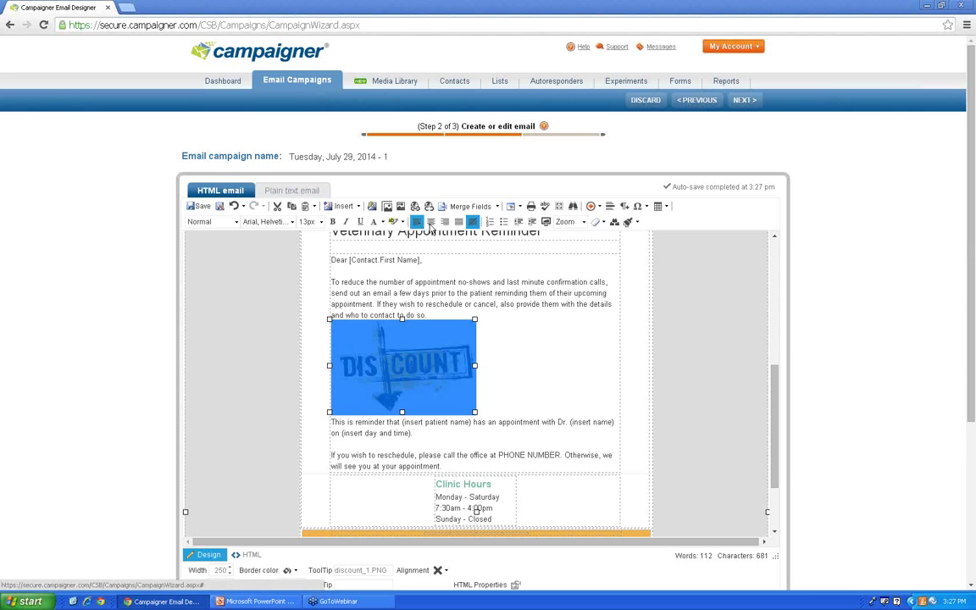
{"action": "left_click", "coordinate": [430, 222]}
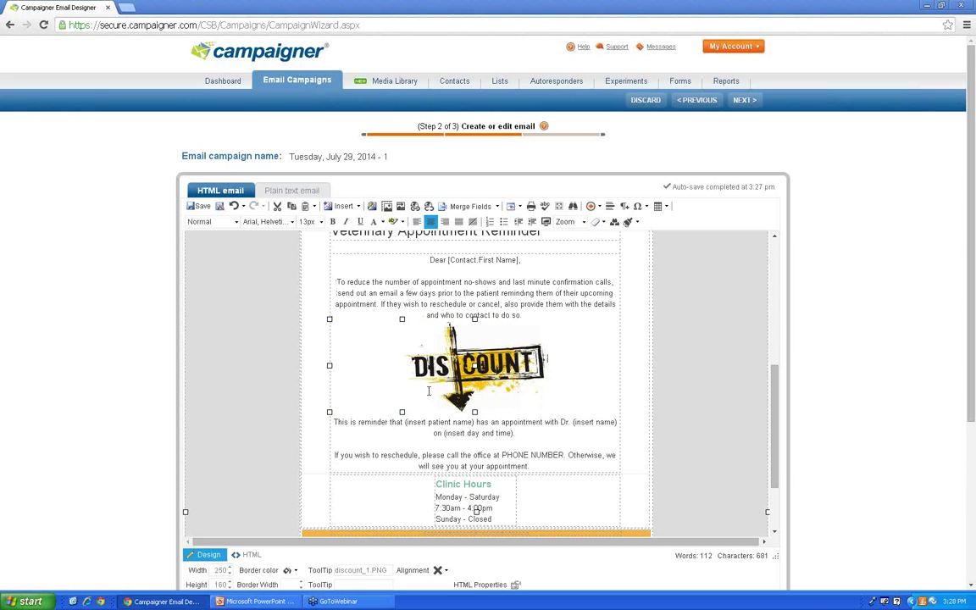
{"action": "left_click", "coordinate": [509, 366]}
{"action": "right_click", "coordinate": [508, 367]}
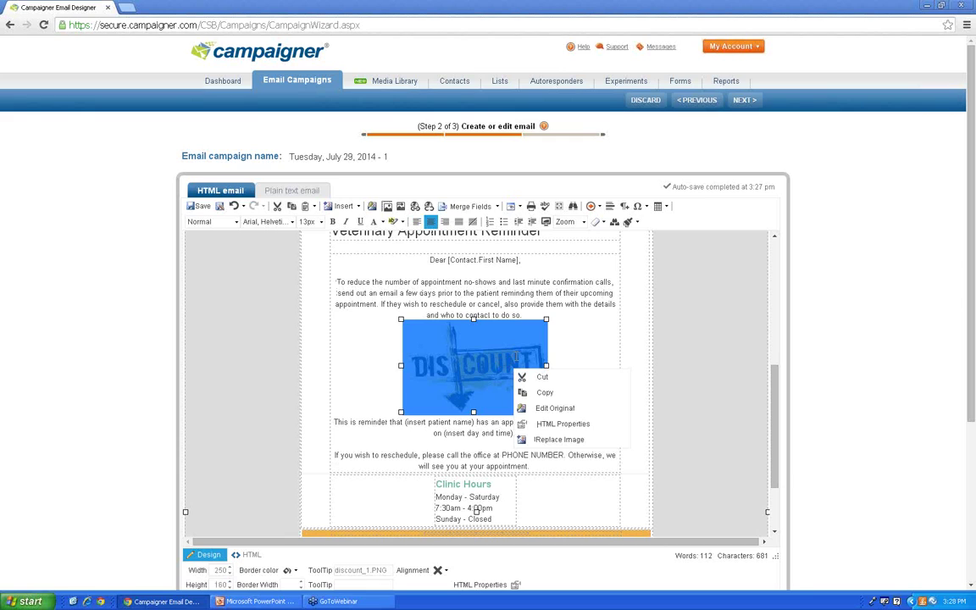
{"action": "left_click", "coordinate": [544, 409]}
{"action": "right_click", "coordinate": [508, 366]}
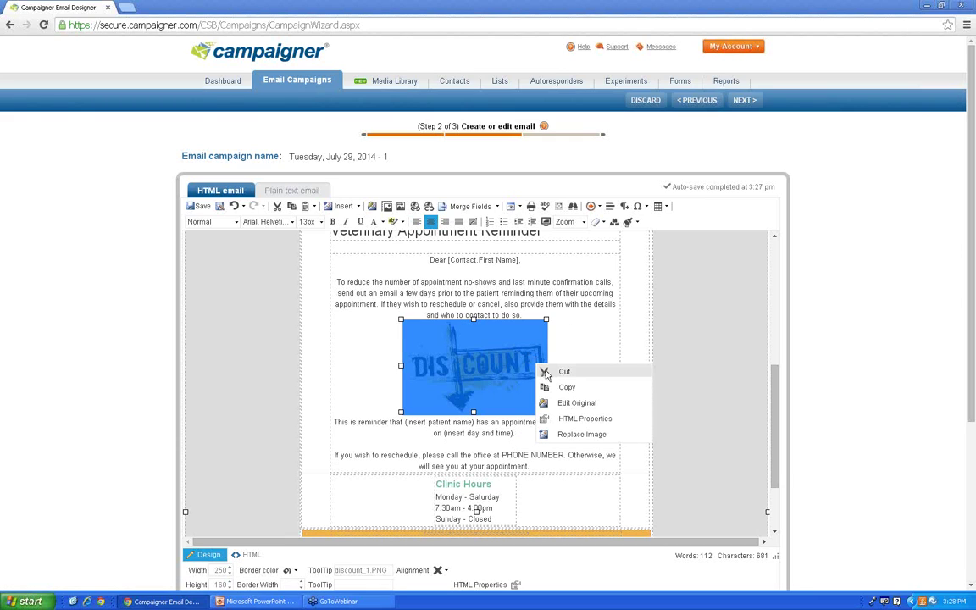
{"action": "left_click", "coordinate": [580, 409]}
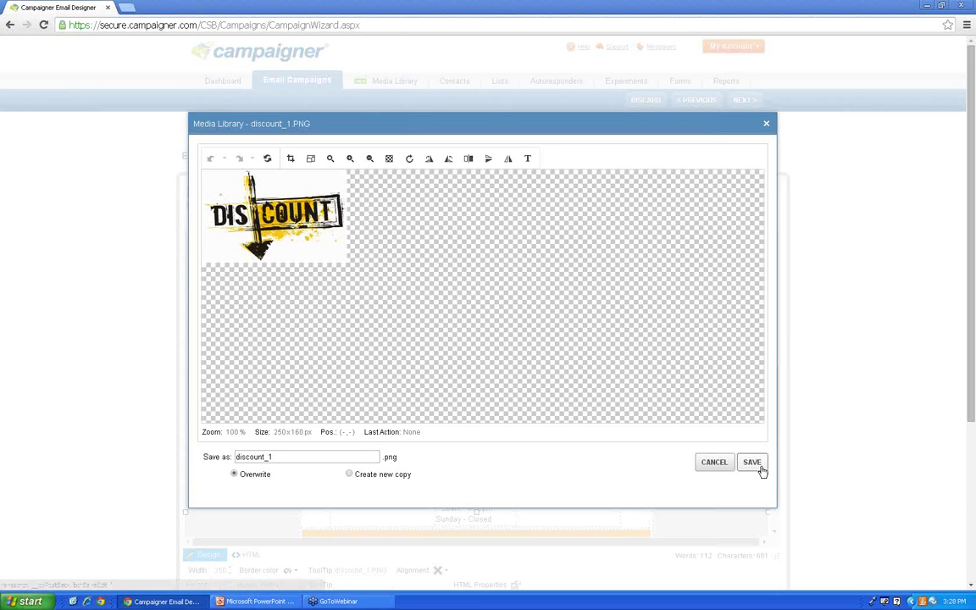
{"action": "left_click", "coordinate": [716, 462]}
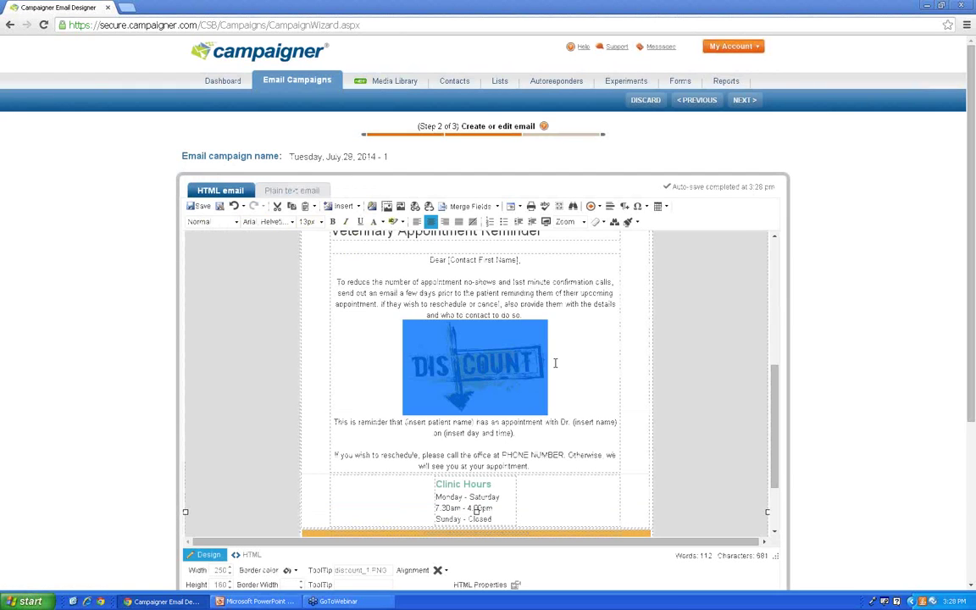
Step: Give the company-details footer cell a custom dark green hex background colour
{"action": "scroll", "coordinate": [600, 315], "scroll_direction": "down", "scroll_amount": 3}
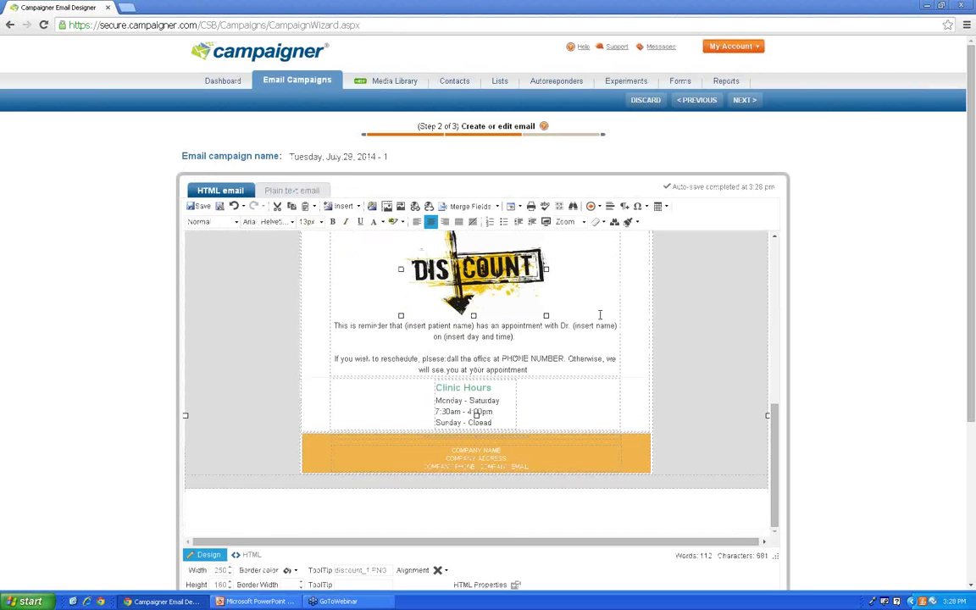
{"action": "scroll", "coordinate": [600, 315], "scroll_direction": "down", "scroll_amount": 2}
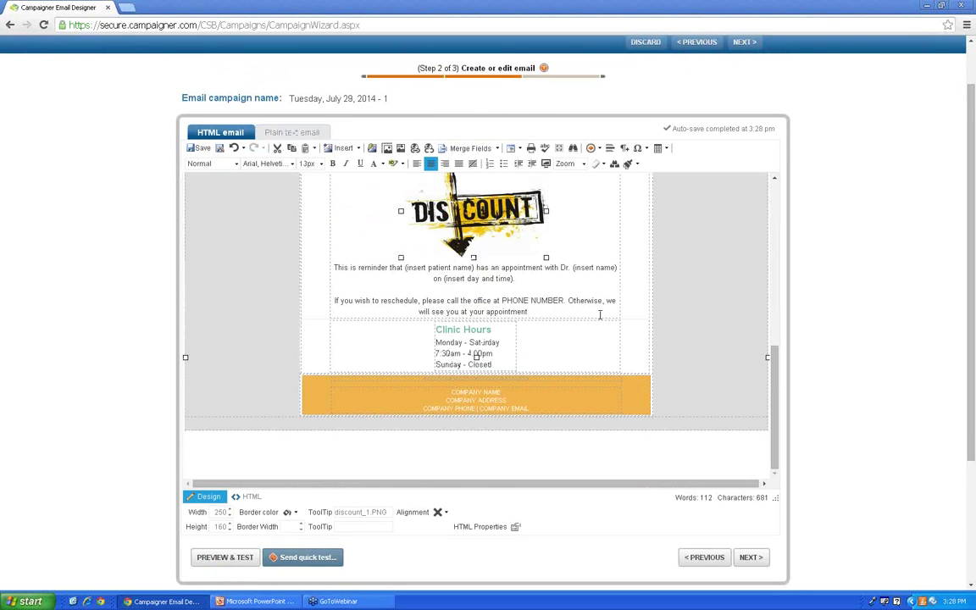
{"action": "mouse_move", "coordinate": [774, 398]}
{"action": "left_mouse_down"}
{"action": "mouse_move", "coordinate": [775, 233]}
{"action": "mouse_move", "coordinate": [789, 388]}
{"action": "left_mouse_up"}
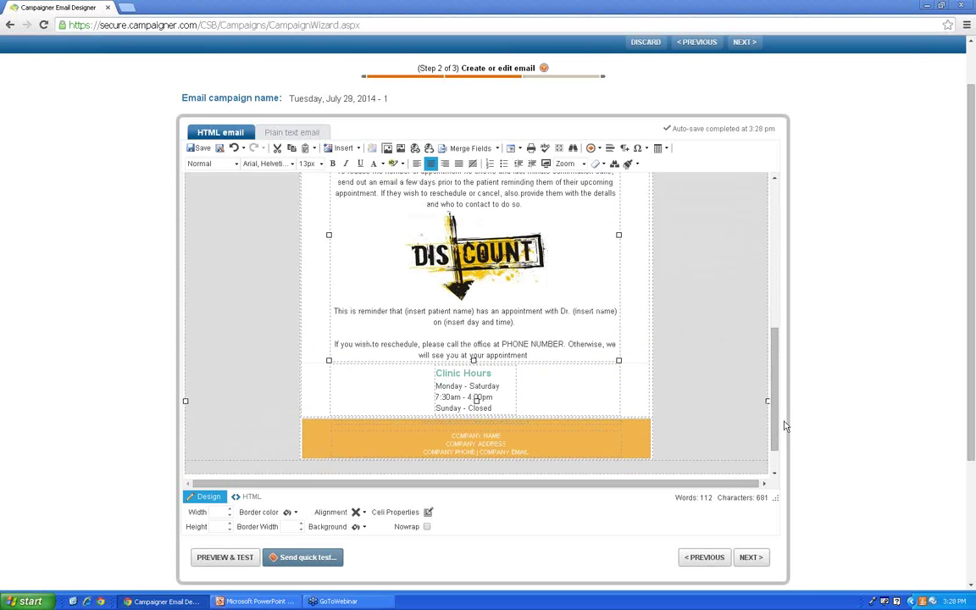
{"action": "scroll", "coordinate": [703, 381], "scroll_direction": "down", "scroll_amount": 2}
{"action": "left_click", "coordinate": [582, 397]}
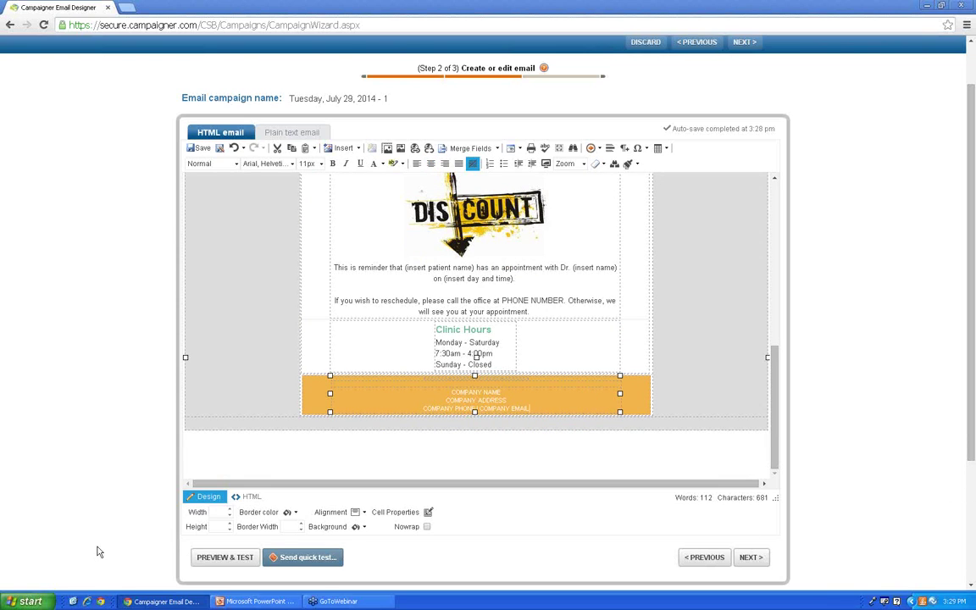
{"action": "left_click", "coordinate": [357, 528]}
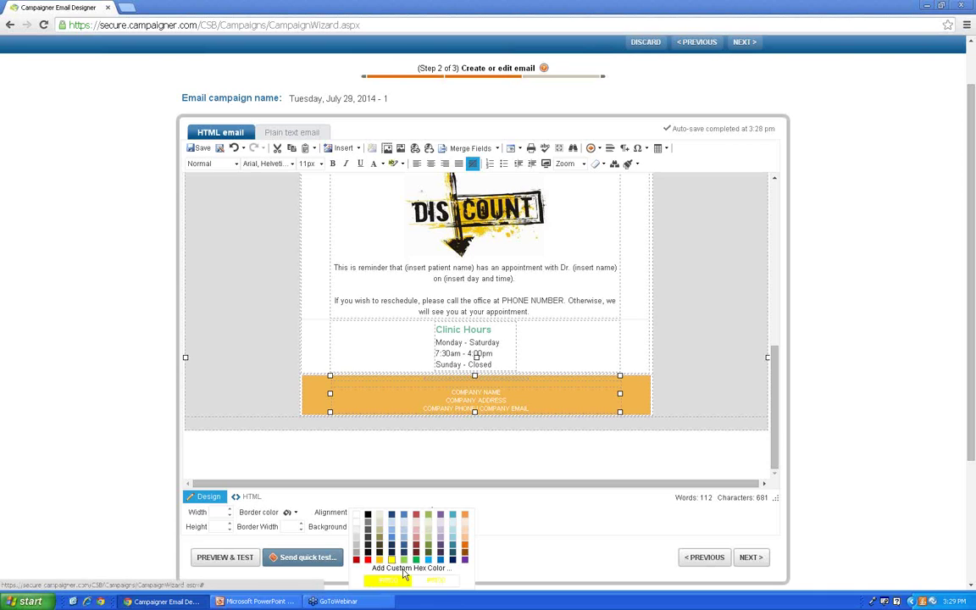
{"action": "left_click", "coordinate": [410, 568]}
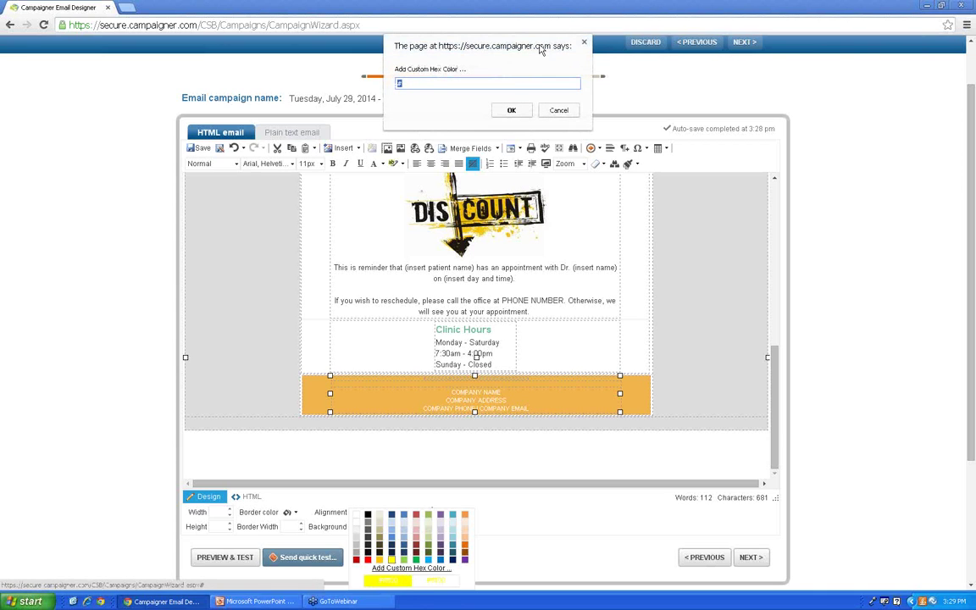
{"action": "left_click", "coordinate": [499, 84]}
{"action": "type", "text": "D052288"}
{"action": "key", "text": "BackSpace"}
{"action": "left_click", "coordinate": [509, 111]}
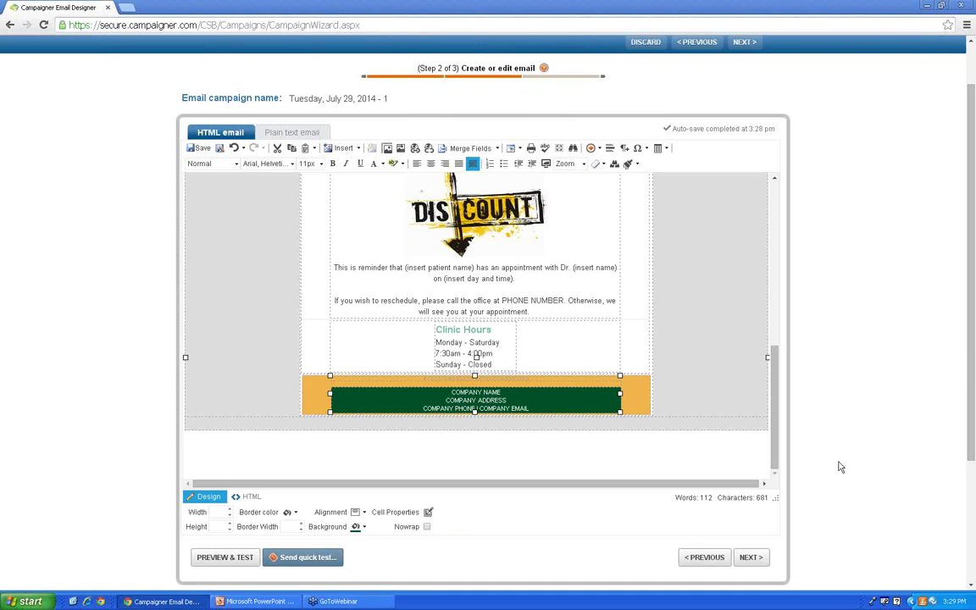
Step: Apply the same green background to the footer's outer table and bottom row
{"action": "left_click", "coordinate": [336, 379]}
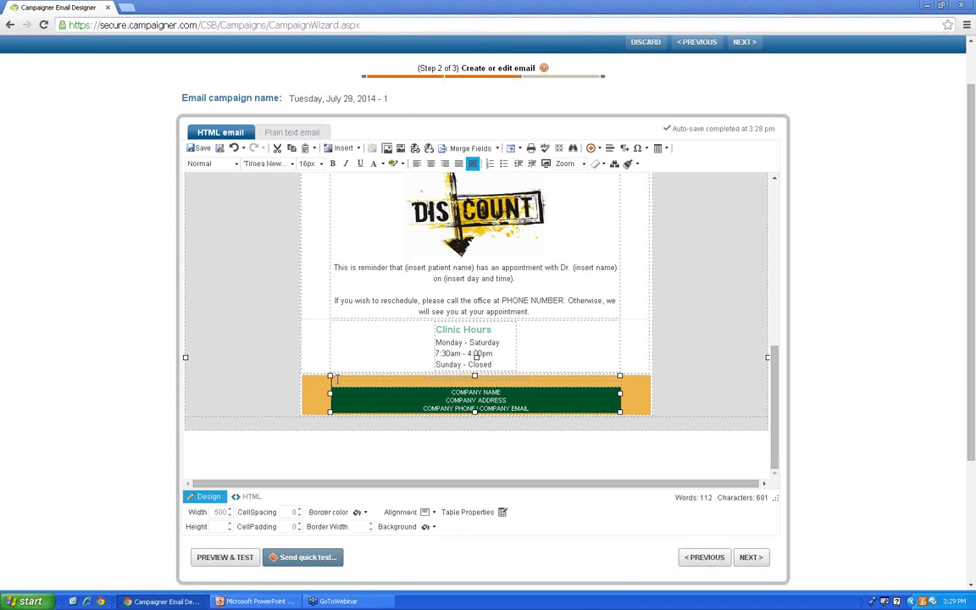
{"action": "left_click", "coordinate": [428, 527]}
{"action": "left_click", "coordinate": [345, 379]}
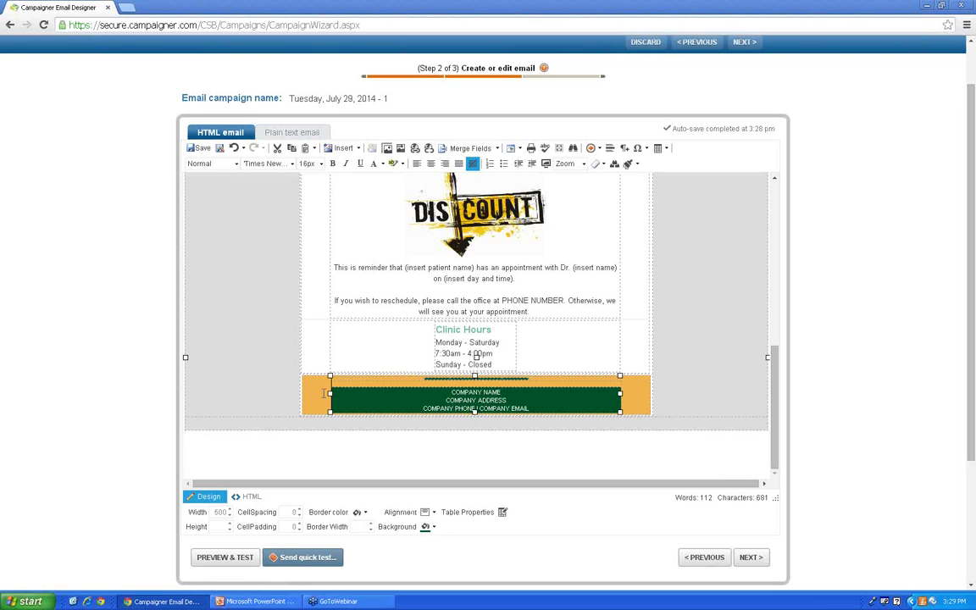
{"action": "left_click", "coordinate": [427, 527]}
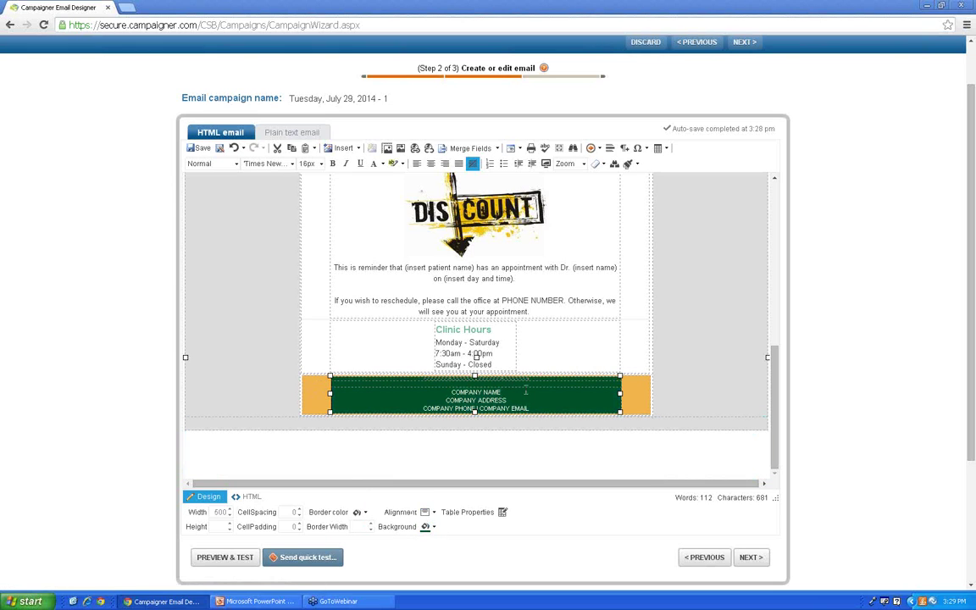
{"action": "left_click", "coordinate": [635, 395]}
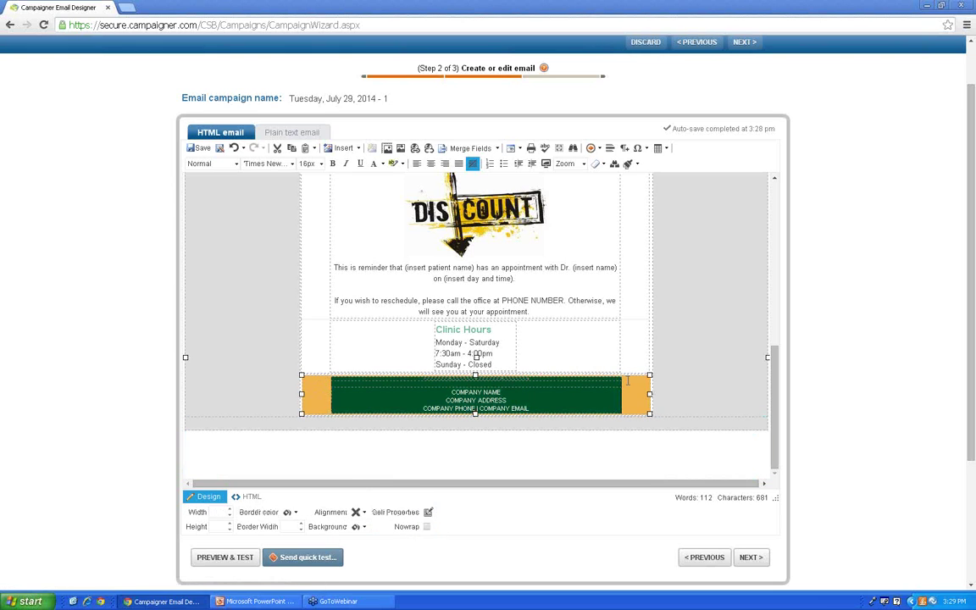
{"action": "left_click", "coordinate": [355, 528]}
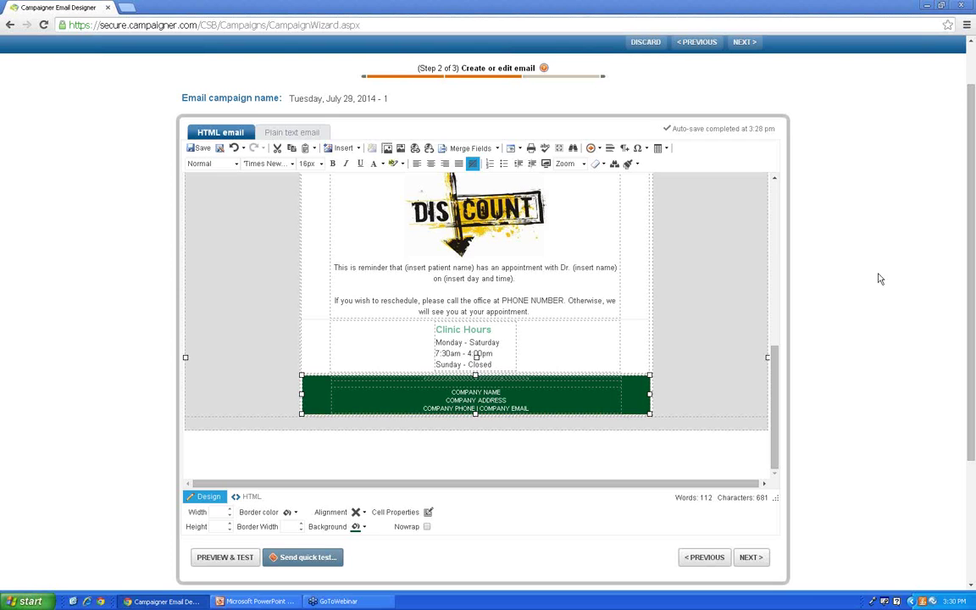
Step: Save the email as a personal template named 'Wendy's Vet Template'
{"action": "scroll", "coordinate": [556, 279], "scroll_direction": "up", "scroll_amount": 5}
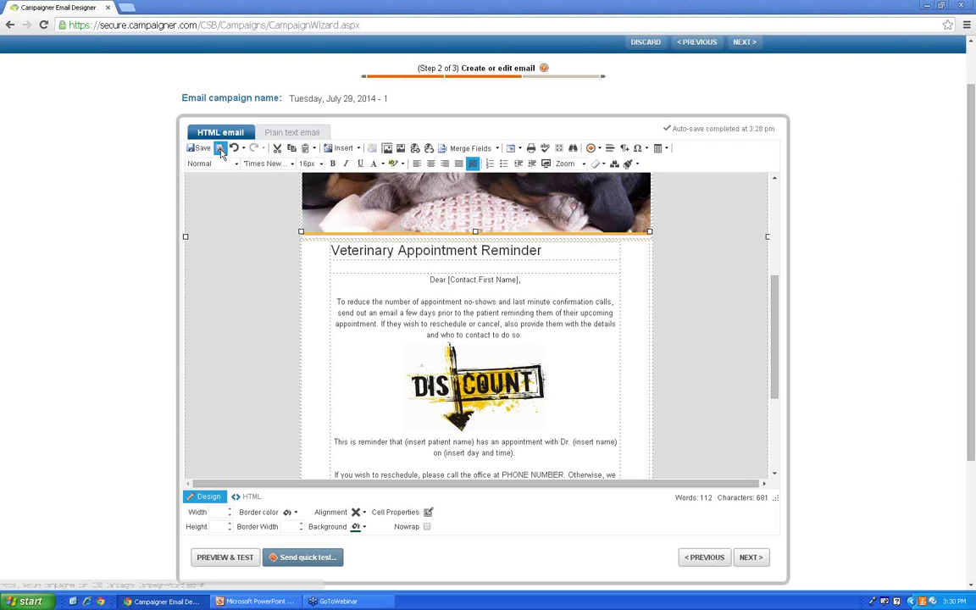
{"action": "left_click", "coordinate": [204, 150]}
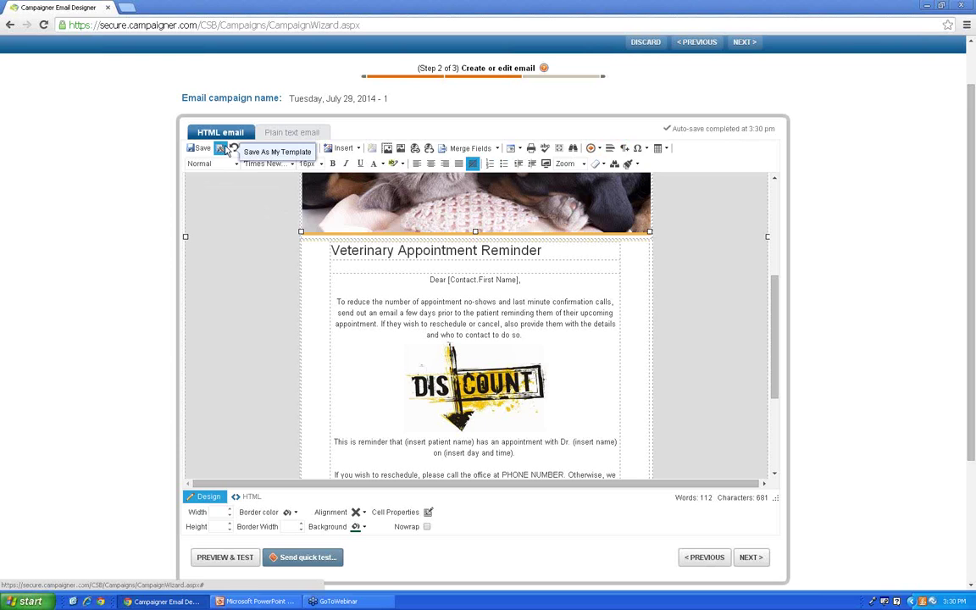
{"action": "left_click", "coordinate": [228, 150]}
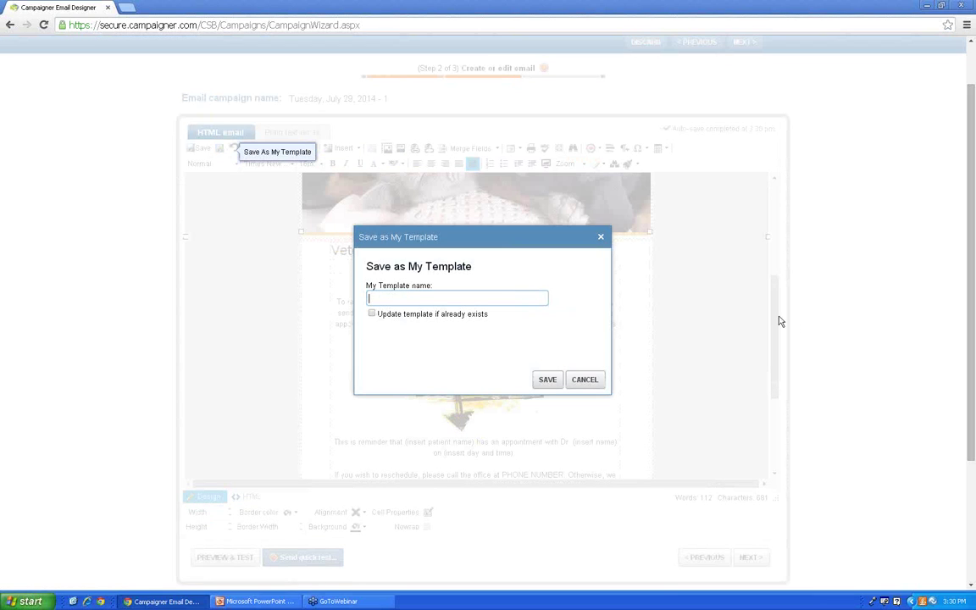
{"action": "type", "text": "Wendys"}
{"action": "type", "text": " Vet Template"}
{"action": "right_click", "coordinate": [393, 299]}
{"action": "left_click", "coordinate": [425, 317]}
{"action": "left_click", "coordinate": [557, 381]}
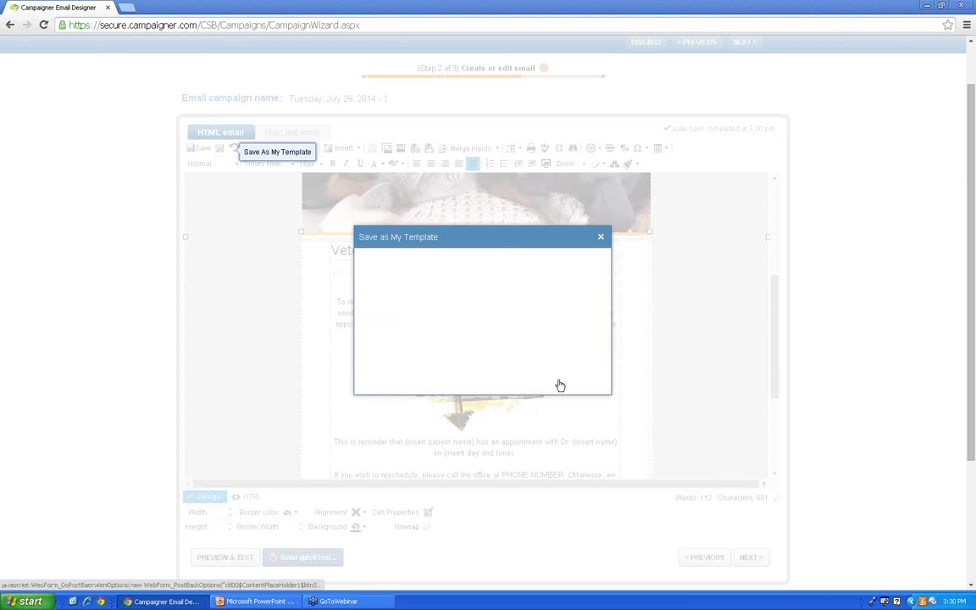
{"action": "left_click", "coordinate": [600, 236]}
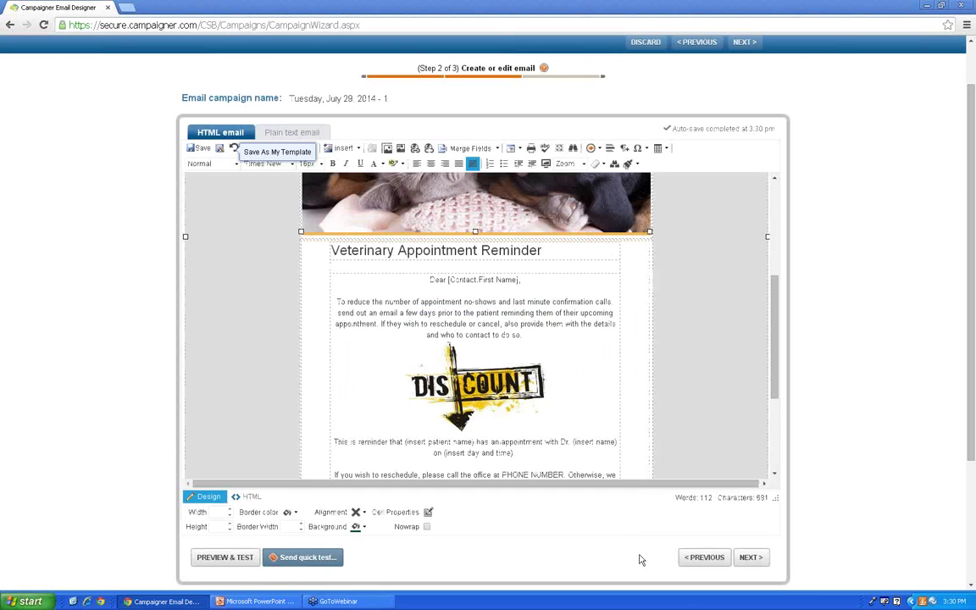
Step: Place the caret on the empty line under the Veterinary Appointment Reminder heading
{"action": "left_click_drag", "start_coordinate": [777, 376], "coordinate": [784, 441]}
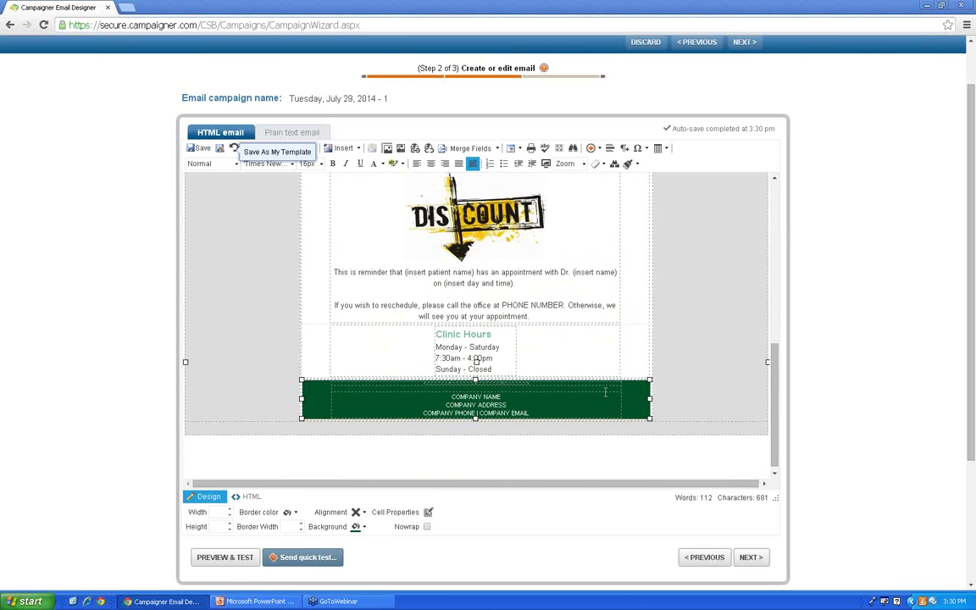
{"action": "scroll", "coordinate": [543, 354], "scroll_direction": "up", "scroll_amount": 3}
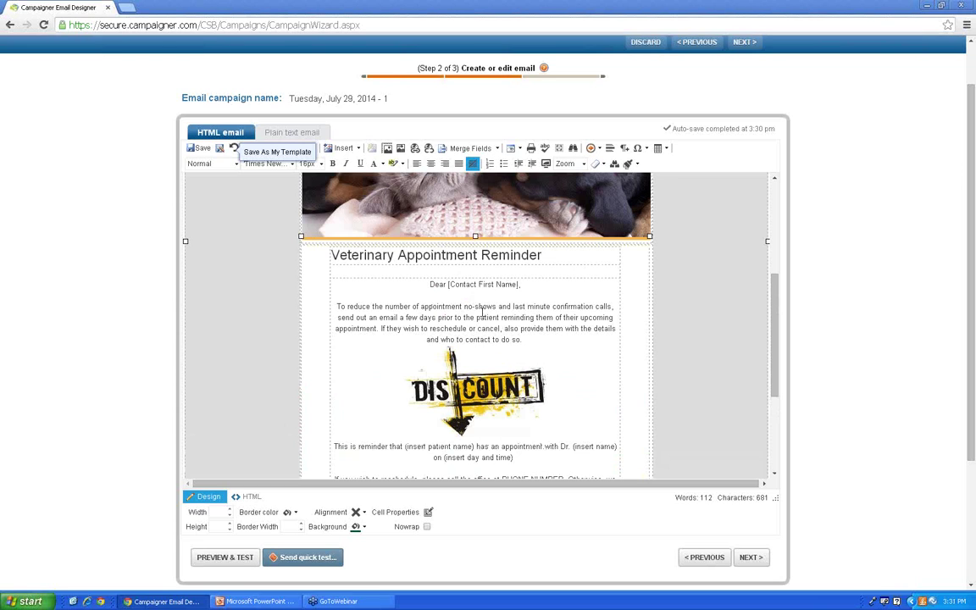
{"action": "left_click", "coordinate": [455, 268]}
Step: Type the subtitle 'Wendy's Pet Shop' on the empty line below the heading
{"action": "type", "text": "Wendy's PEt"}
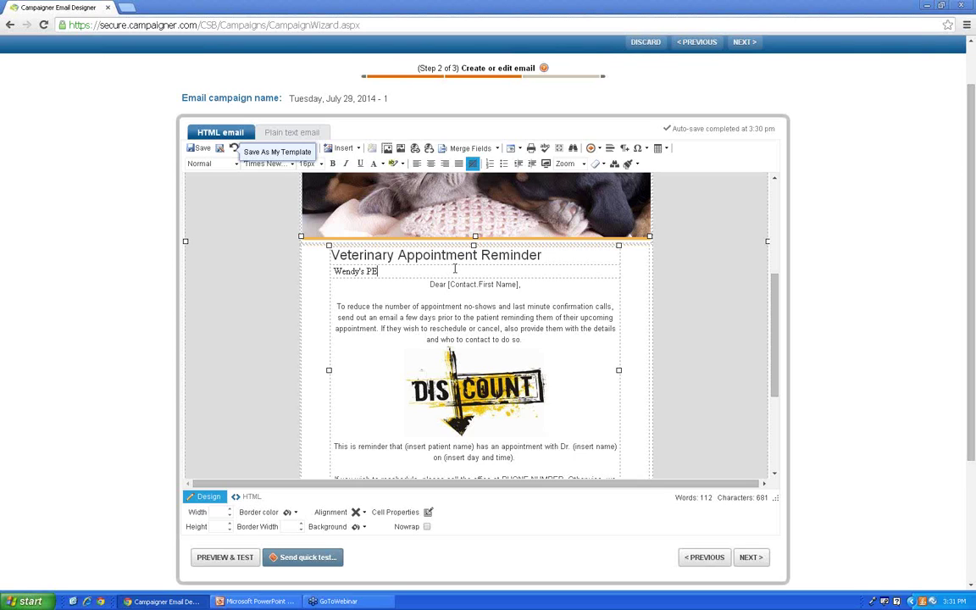
{"action": "key", "text": "BackSpace"}
{"action": "key", "text": "BackSpace"}
{"action": "type", "text": "et Shop"}
Step: Select both the Veterinary Appointment Reminder heading and the Wendy's Pet Shop subtitle
{"action": "right_click", "coordinate": [390, 290]}
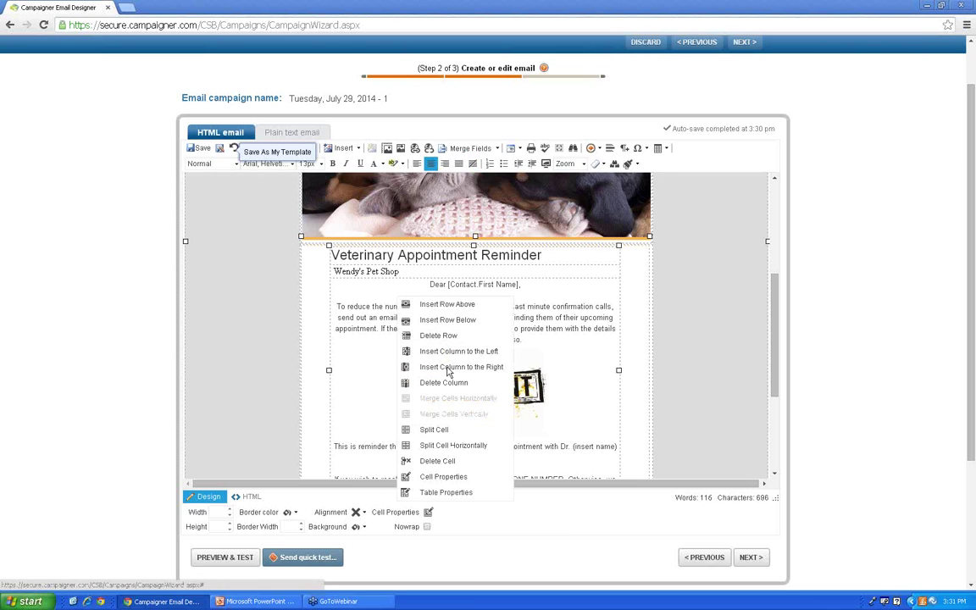
{"action": "left_click", "coordinate": [364, 360]}
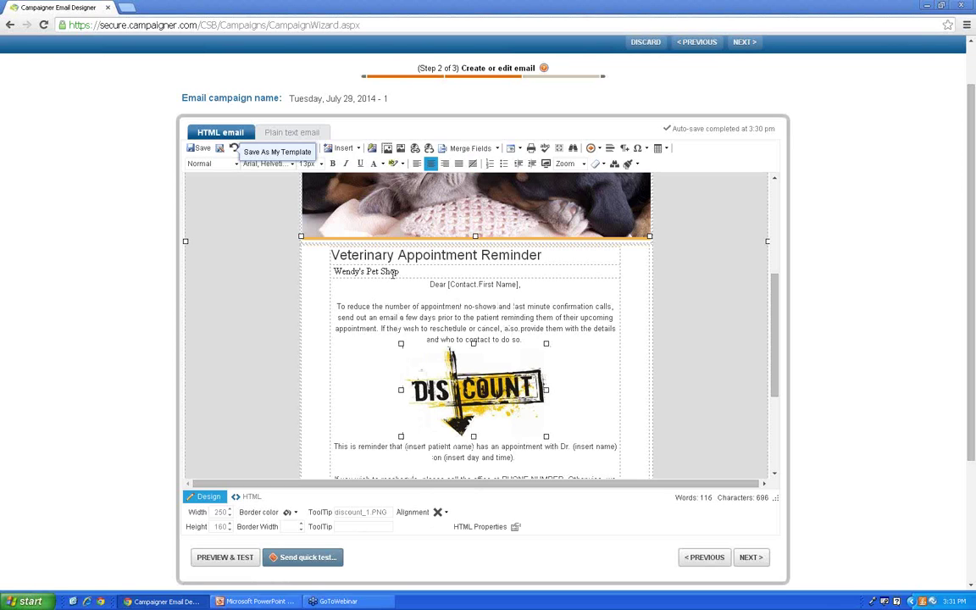
{"action": "left_click_drag", "start_coordinate": [404, 271], "coordinate": [331, 271]}
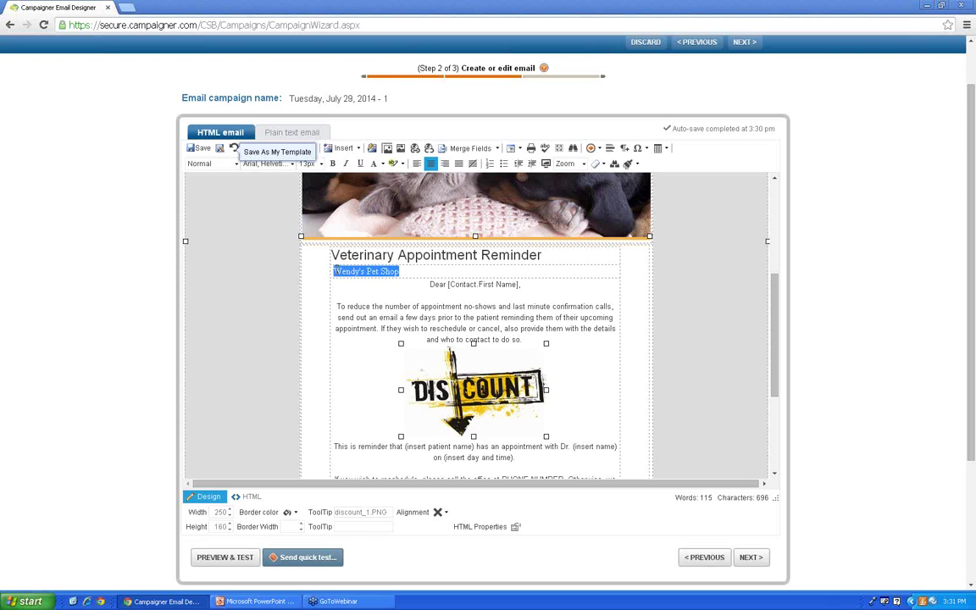
{"action": "left_click_drag", "start_coordinate": [402, 271], "coordinate": [331, 254]}
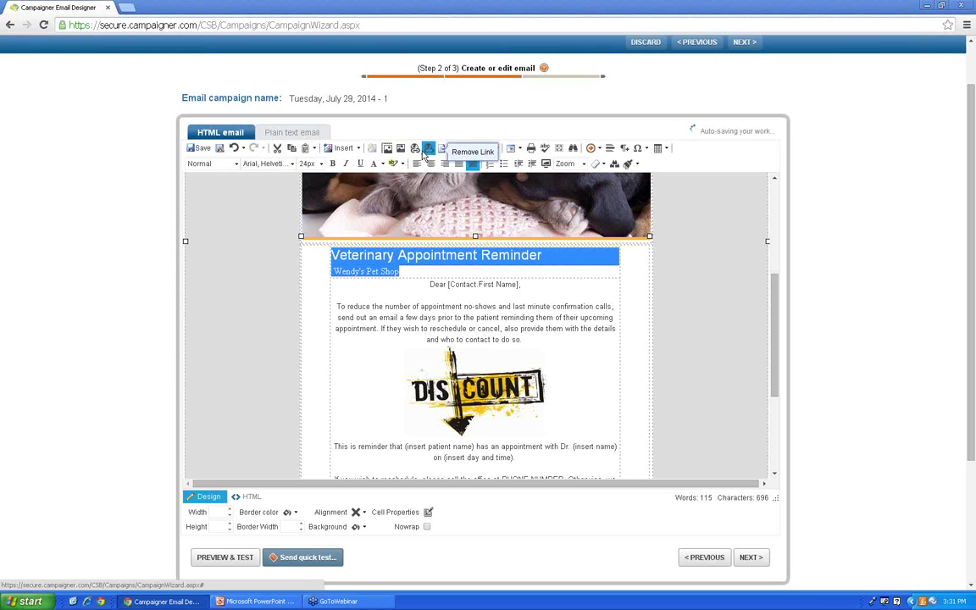
Step: Set the heading and subtitle to Garamond 26px bold
{"action": "left_click", "coordinate": [293, 165]}
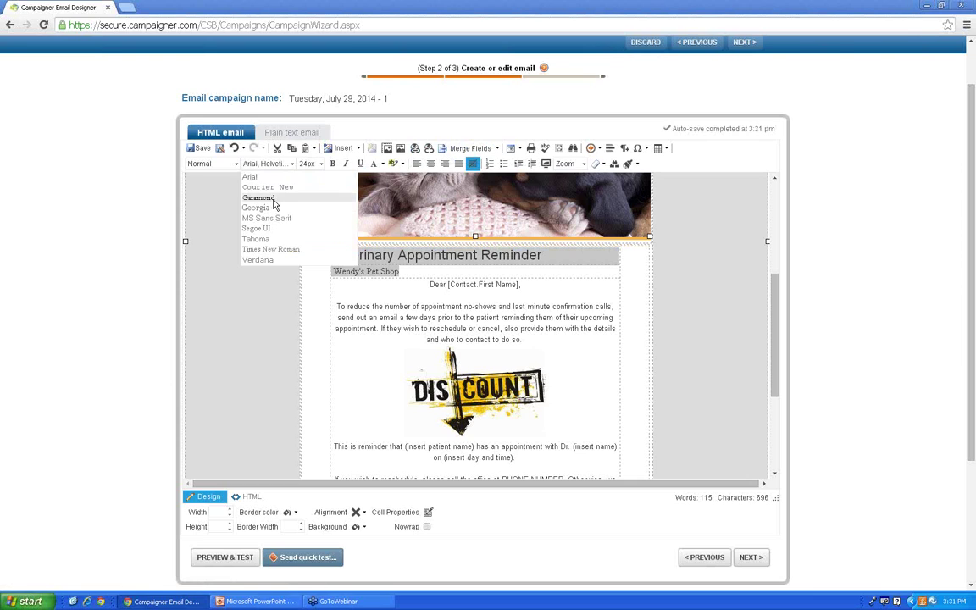
{"action": "left_click", "coordinate": [258, 197]}
{"action": "left_click", "coordinate": [310, 164]}
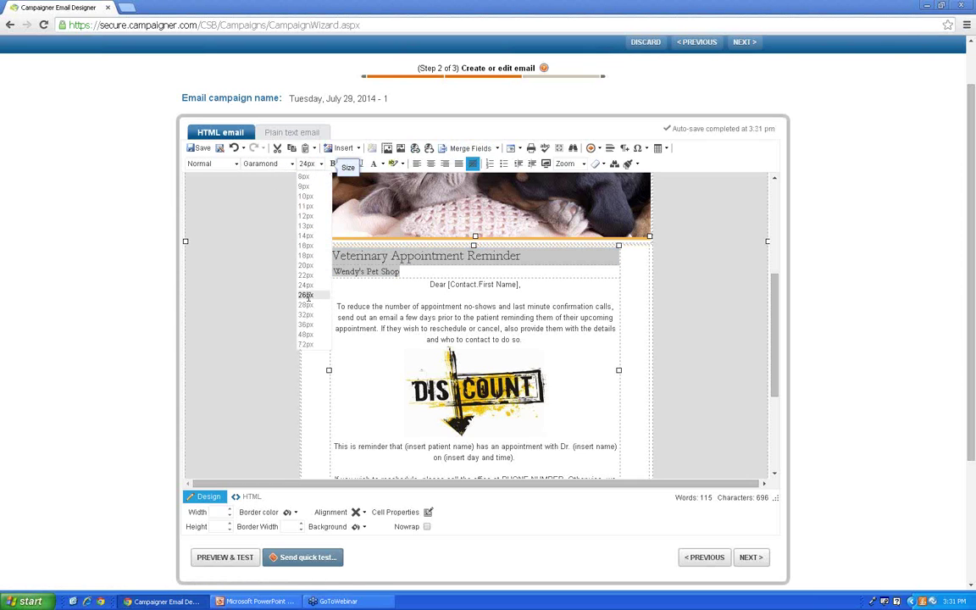
{"action": "left_click", "coordinate": [305, 294]}
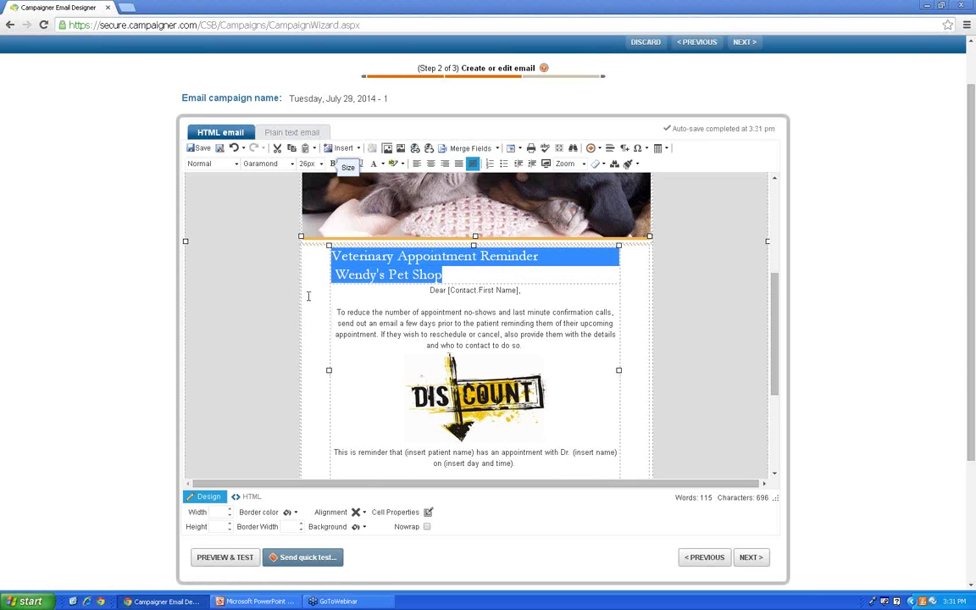
{"action": "left_click", "coordinate": [334, 164]}
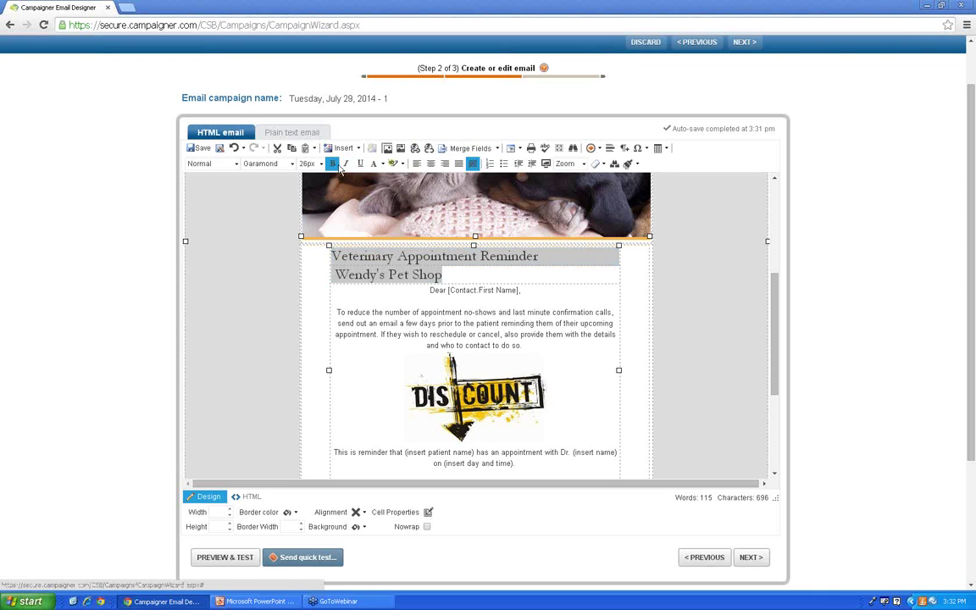
Step: Colour the two-line heading dark green (#005228)
{"action": "left_click", "coordinate": [381, 163]}
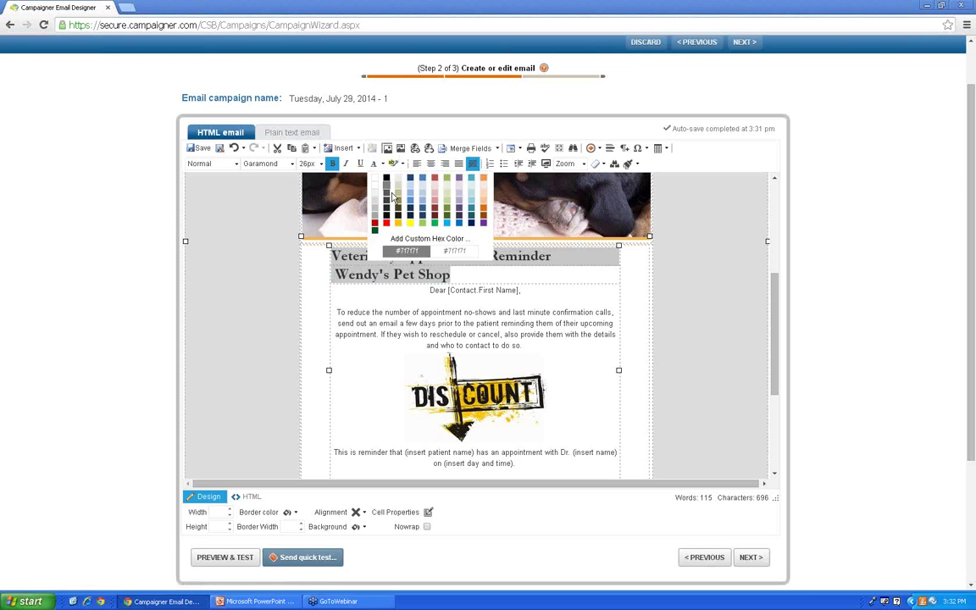
{"action": "left_click", "coordinate": [427, 239]}
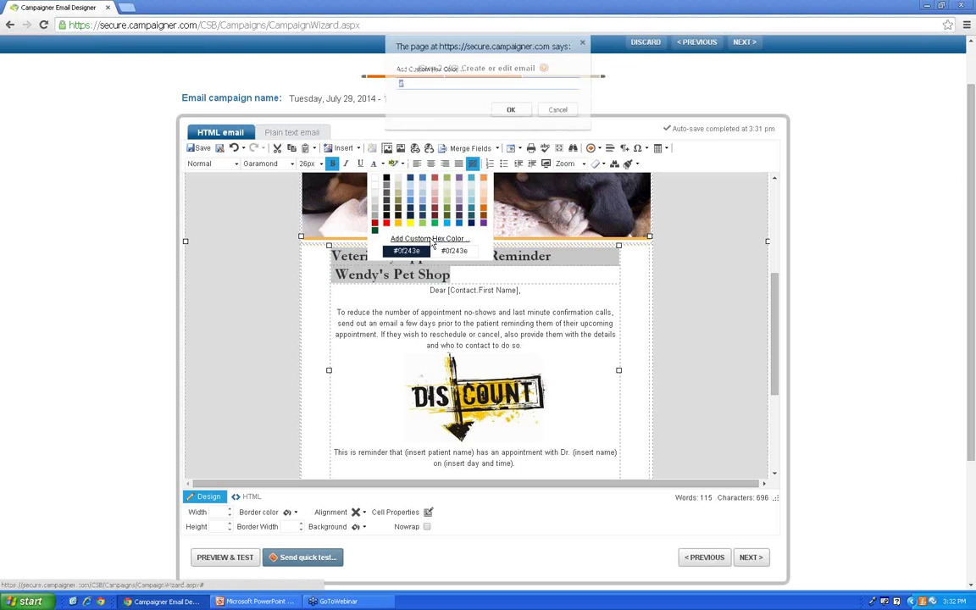
{"action": "left_click", "coordinate": [560, 110]}
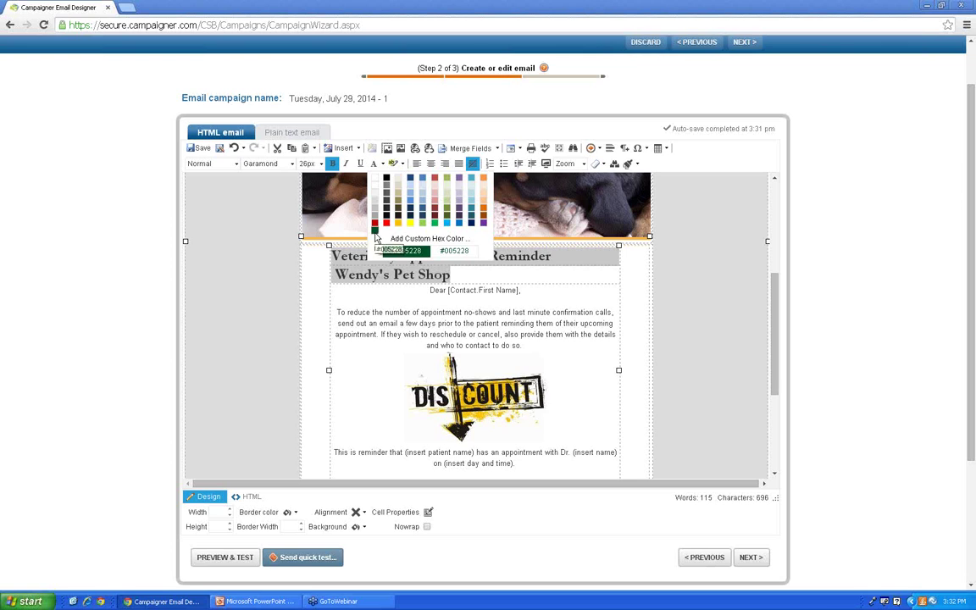
{"action": "left_click", "coordinate": [375, 234]}
{"action": "left_click", "coordinate": [452, 275]}
Step: Select the whole two-line heading and centre it on the page
{"action": "left_click_drag", "start_coordinate": [452, 275], "coordinate": [389, 275]}
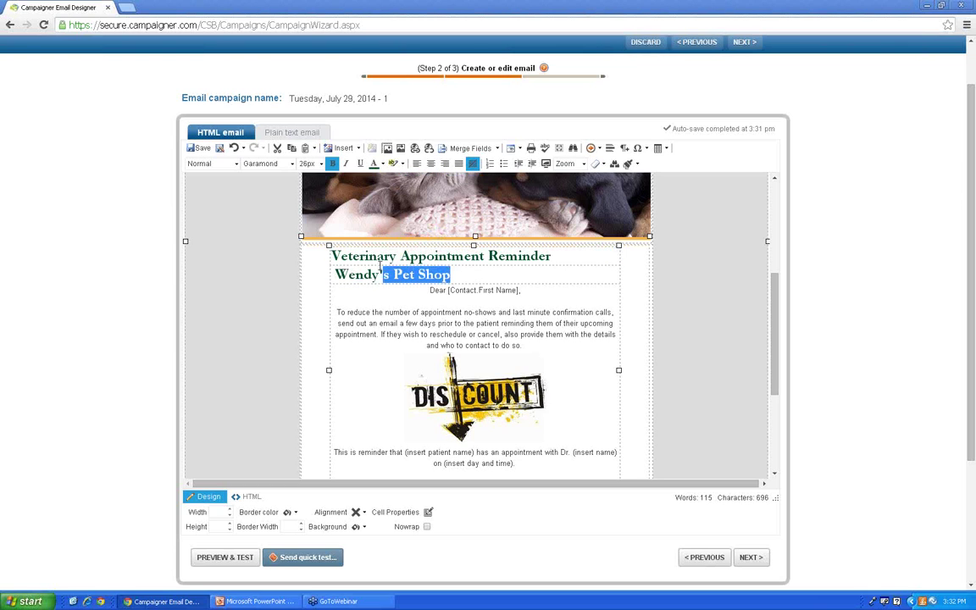
{"action": "triple_click", "coordinate": [387, 265]}
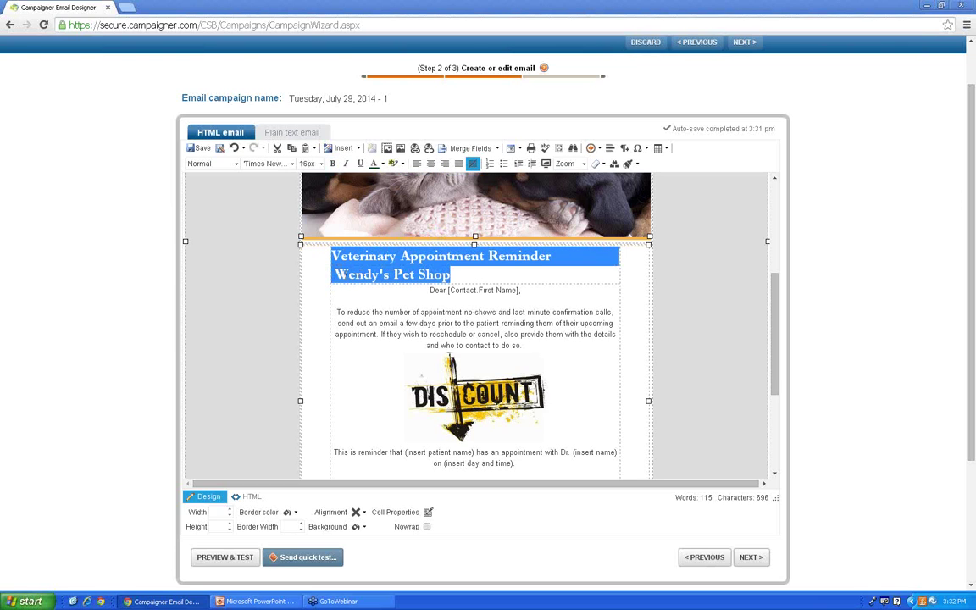
{"action": "left_click", "coordinate": [333, 275]}
{"action": "double_click", "coordinate": [430, 275]}
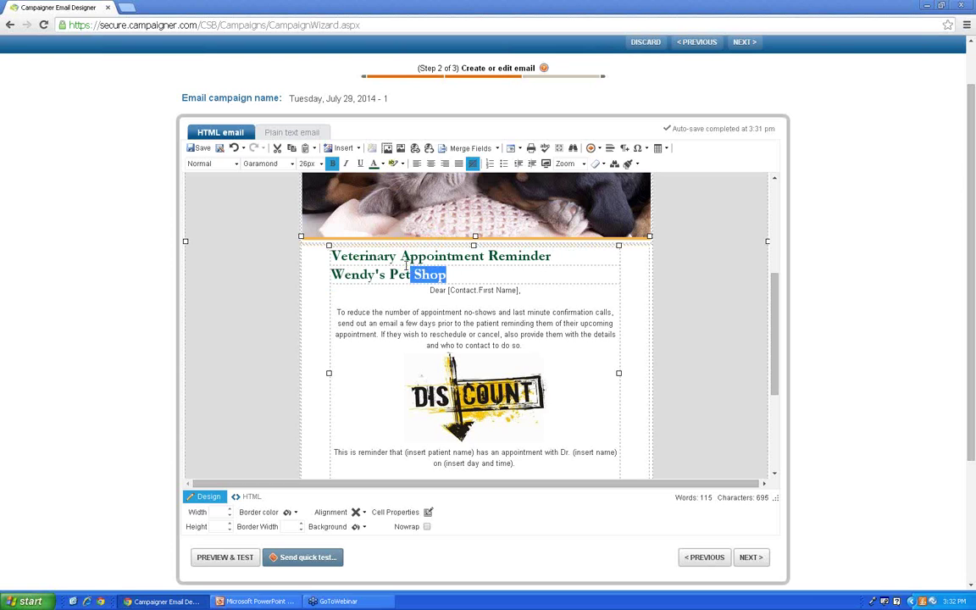
{"action": "left_click_drag", "start_coordinate": [446, 274], "coordinate": [305, 231]}
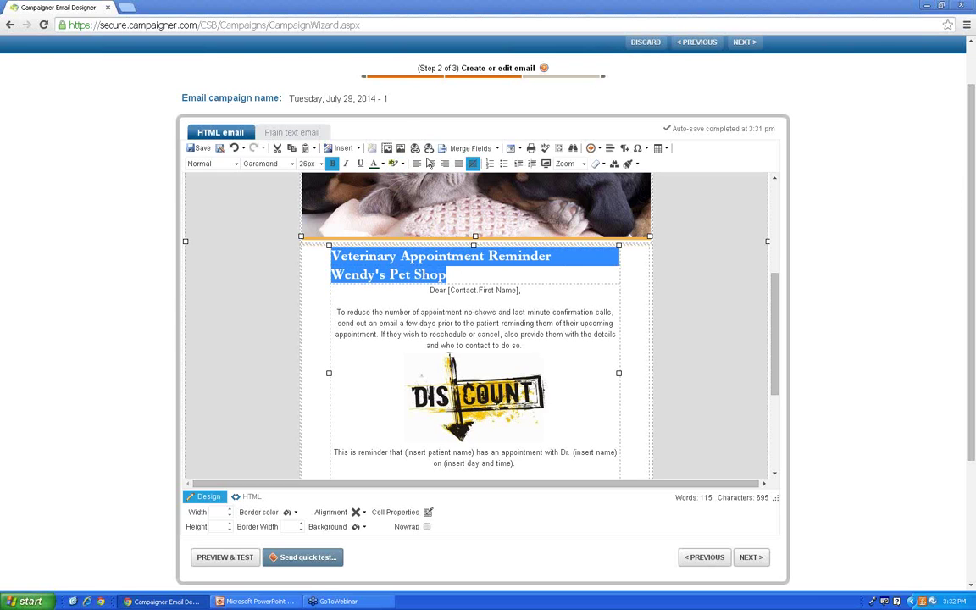
{"action": "left_click", "coordinate": [430, 164]}
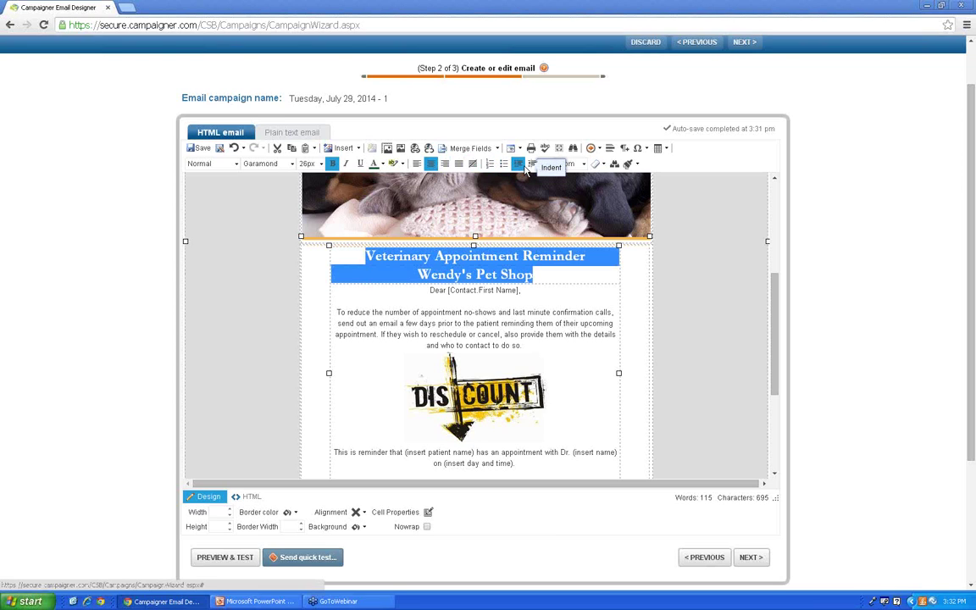
{"action": "left_click", "coordinate": [549, 272]}
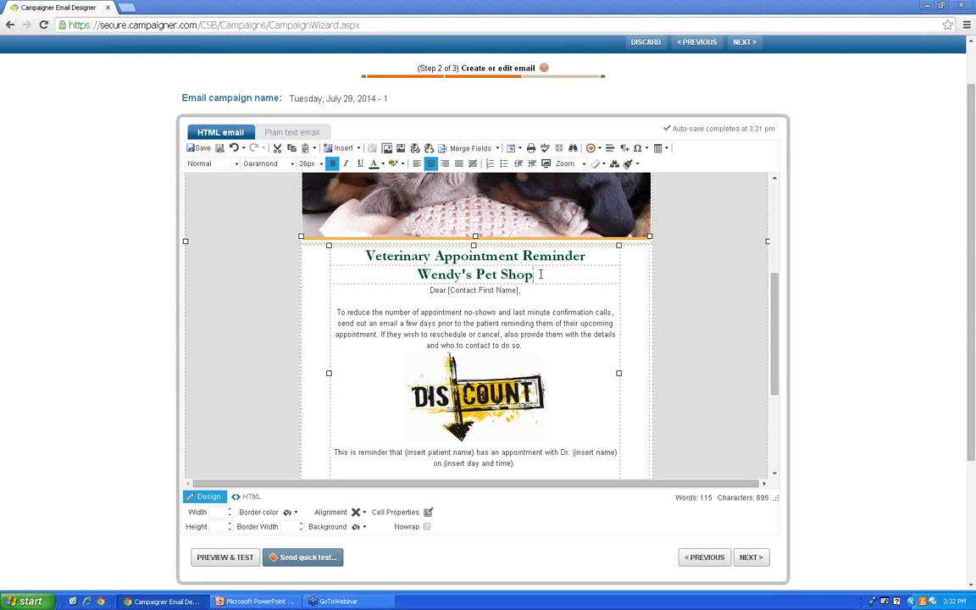
{"action": "left_click_drag", "start_coordinate": [540, 274], "coordinate": [334, 224]}
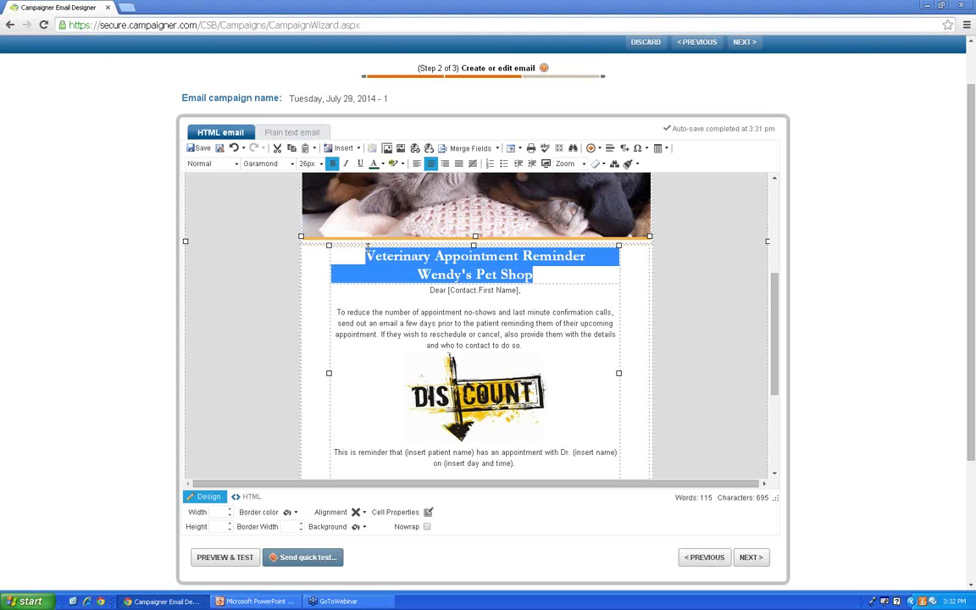
{"action": "left_click", "coordinate": [380, 163]}
Step: Add 'Click here to receive a free ebook on Pet Care' below 'on (insert day and time).' and select 'Click here'
{"action": "left_click", "coordinate": [375, 182]}
{"action": "left_click", "coordinate": [566, 297]}
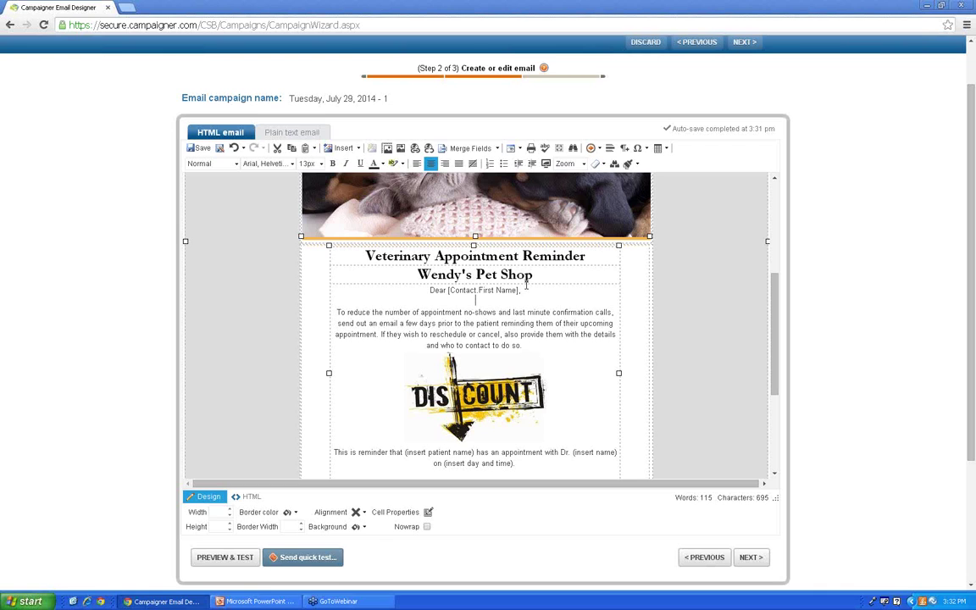
{"action": "scroll", "coordinate": [526, 288], "scroll_direction": "down", "scroll_amount": 1}
{"action": "left_click", "coordinate": [524, 405]}
{"action": "key", "text": "Return"}
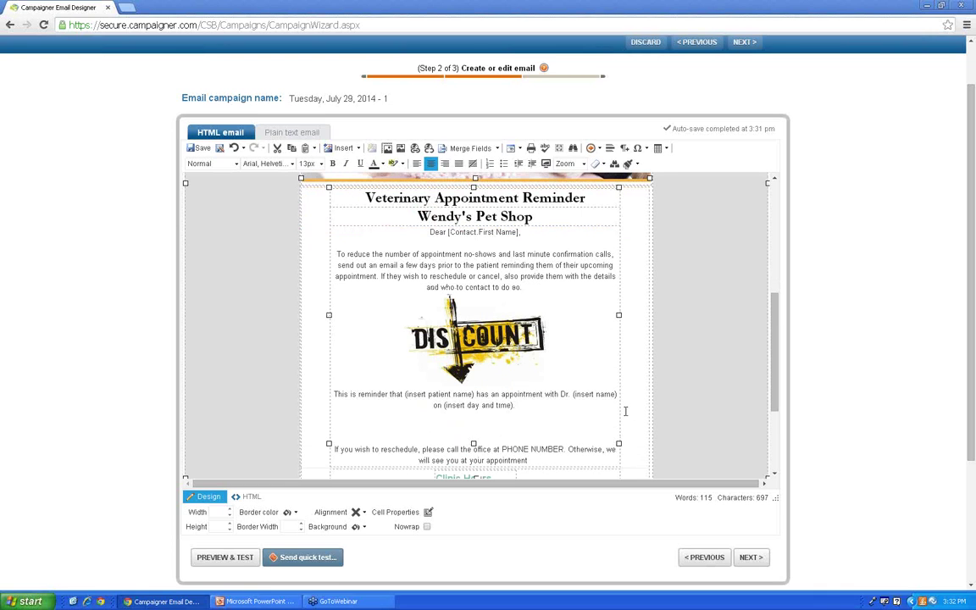
{"action": "type", "text": "Click here to receive a free ebook on Pet Care"}
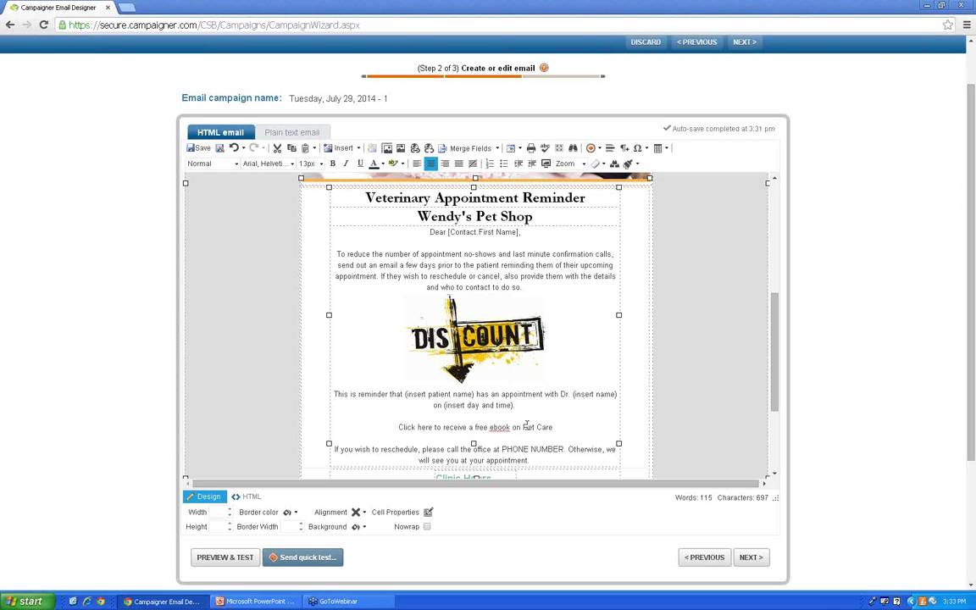
{"action": "left_click_drag", "start_coordinate": [432, 427], "coordinate": [401, 430]}
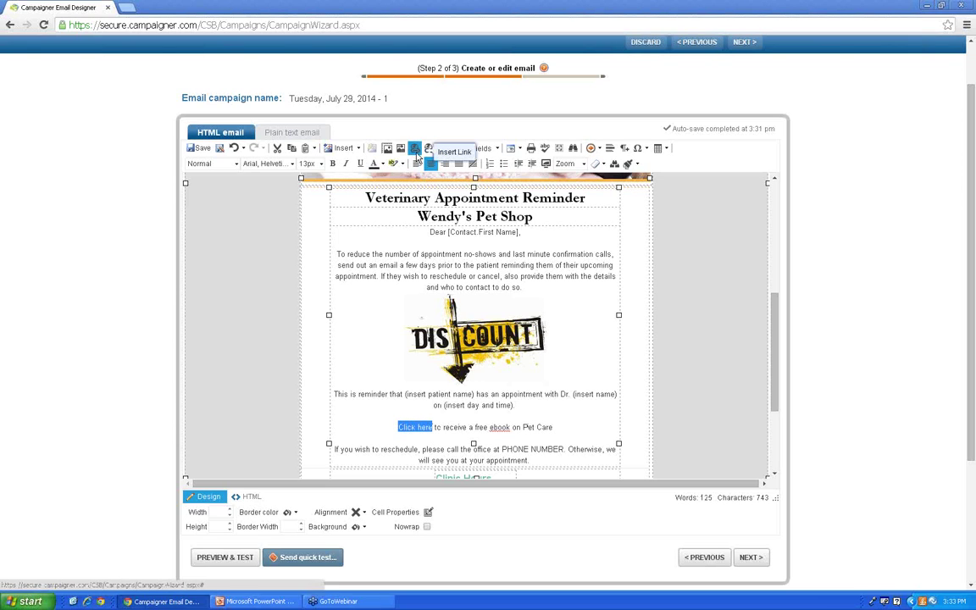
{"action": "left_click", "coordinate": [416, 150]}
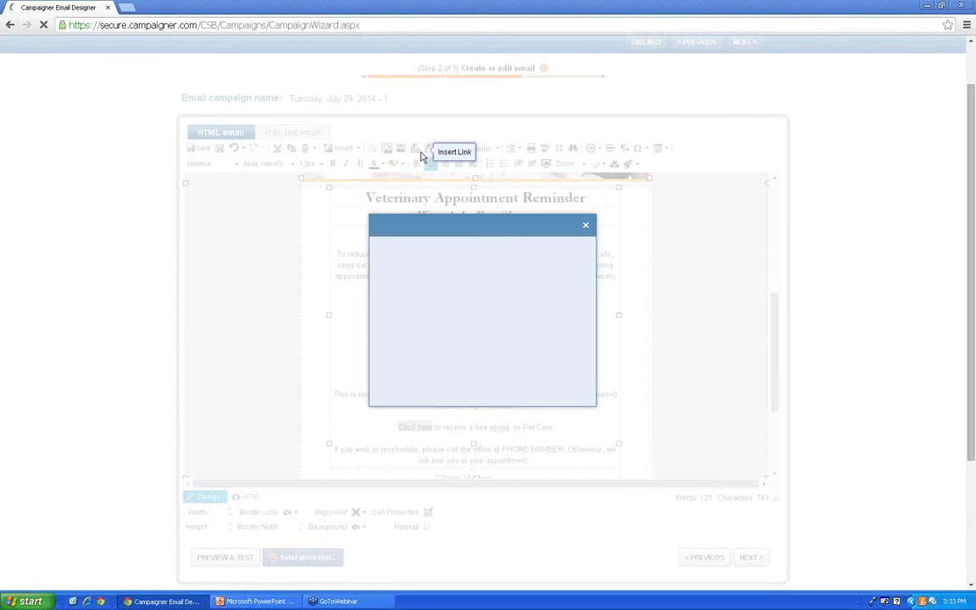
{"action": "left_click", "coordinate": [444, 225]}
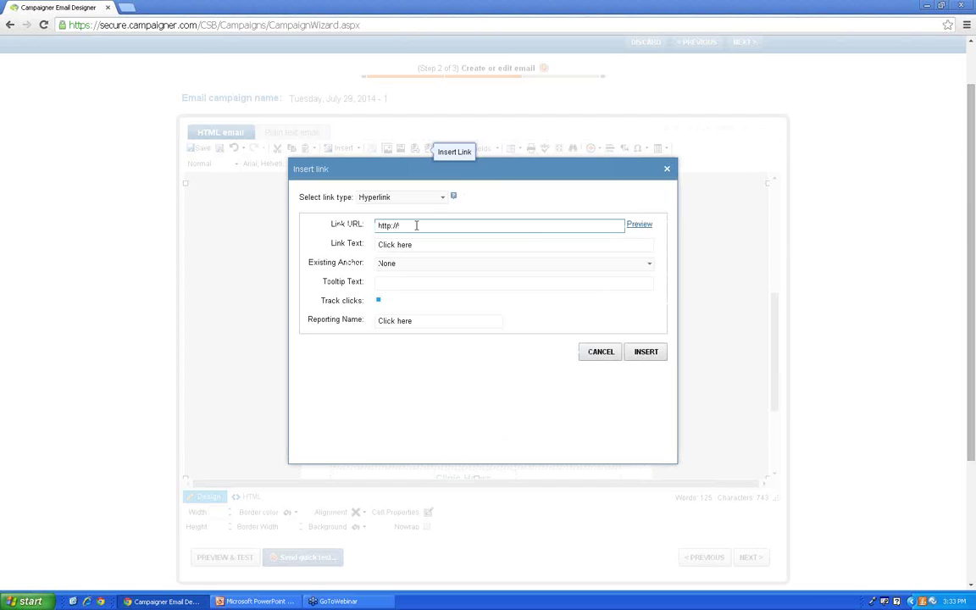
{"action": "type", "text": "www.campaigner.com/"}
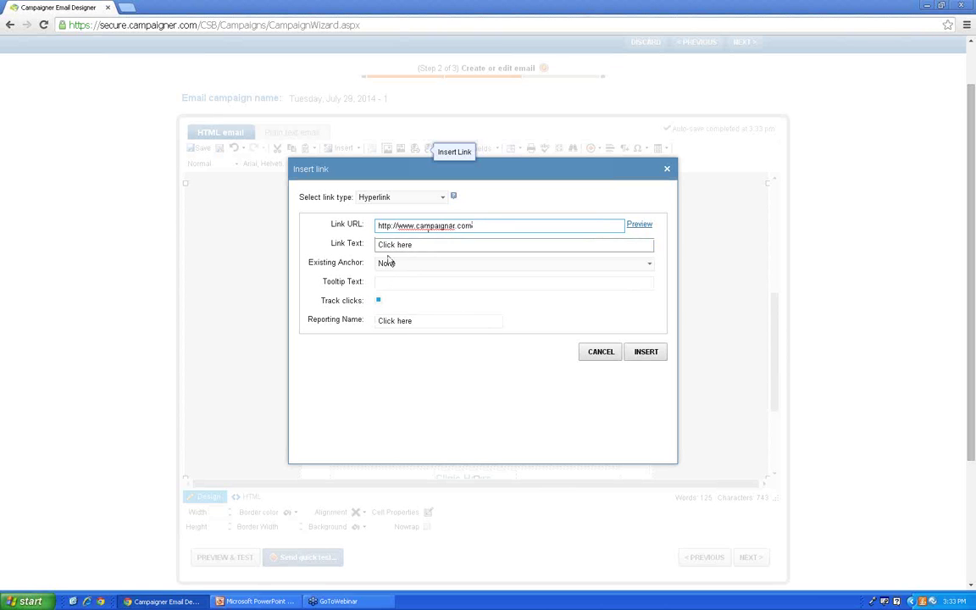
{"action": "left_click", "coordinate": [652, 353]}
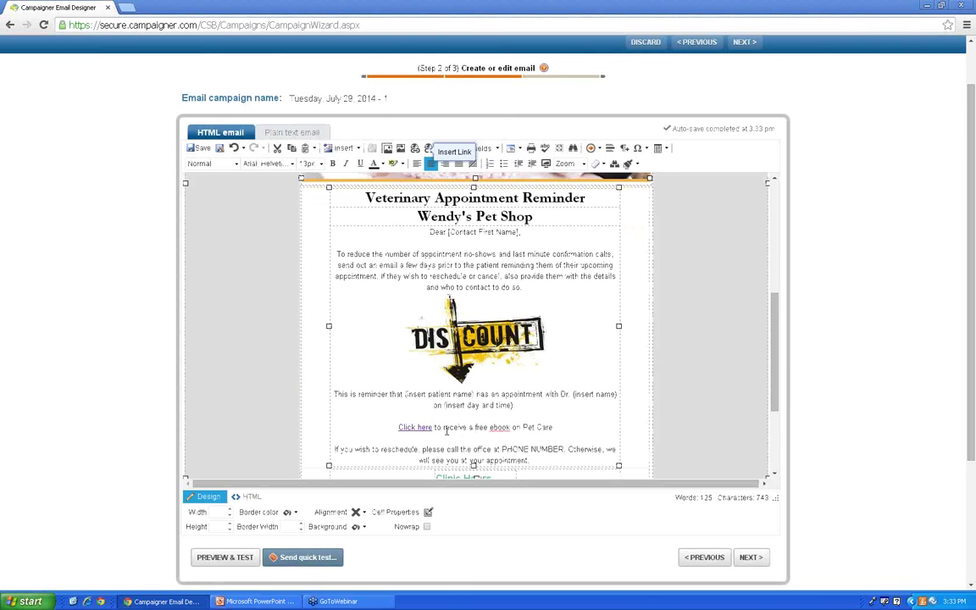
Step: Make the linked words 'Click here' bold
{"action": "scroll", "coordinate": [439, 413], "scroll_direction": "down", "scroll_amount": 1}
{"action": "left_click_drag", "start_coordinate": [432, 369], "coordinate": [361, 370]}
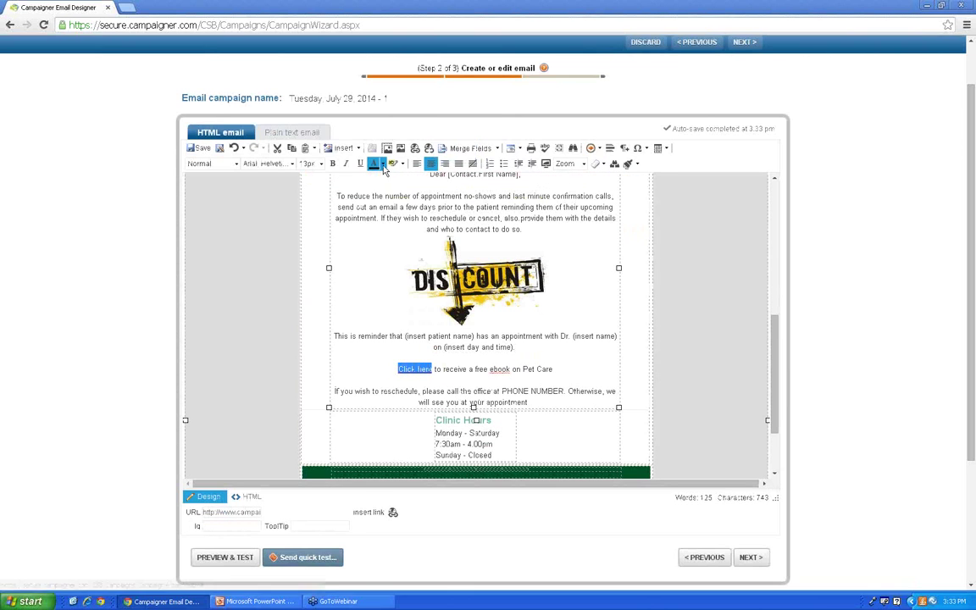
{"action": "left_click", "coordinate": [467, 390]}
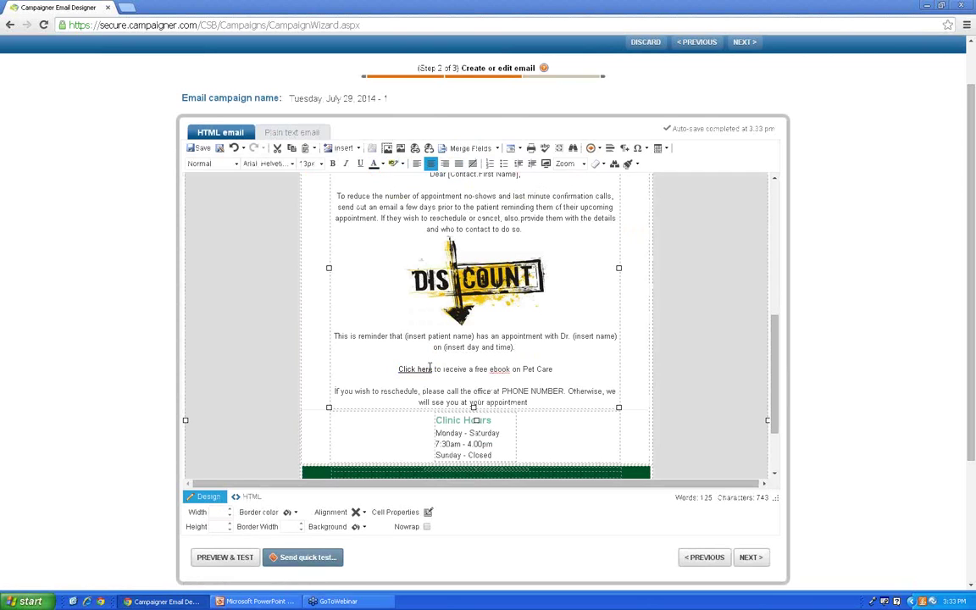
{"action": "left_click_drag", "start_coordinate": [434, 370], "coordinate": [400, 371]}
{"action": "left_click", "coordinate": [332, 163]}
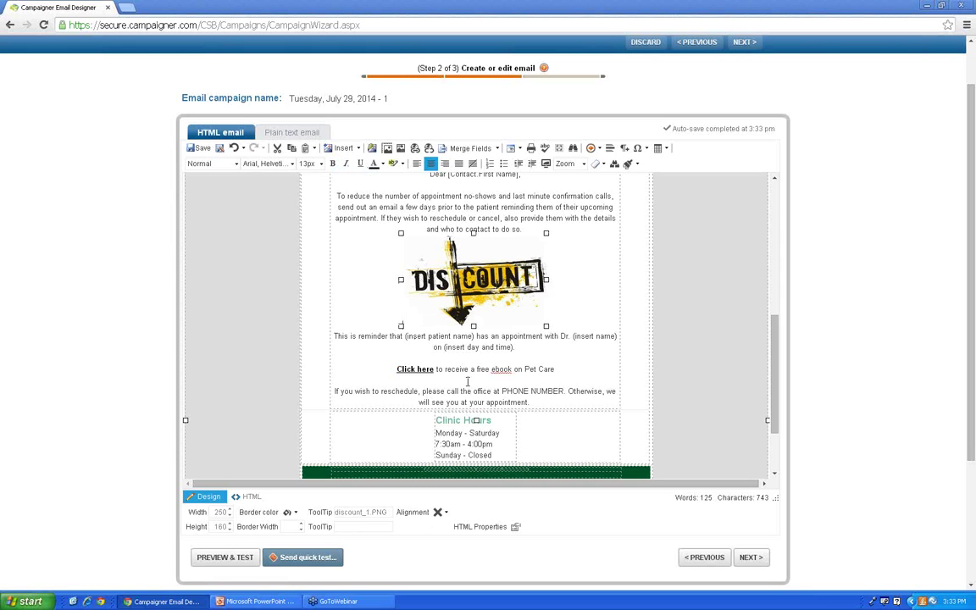
{"action": "left_click", "coordinate": [250, 497]}
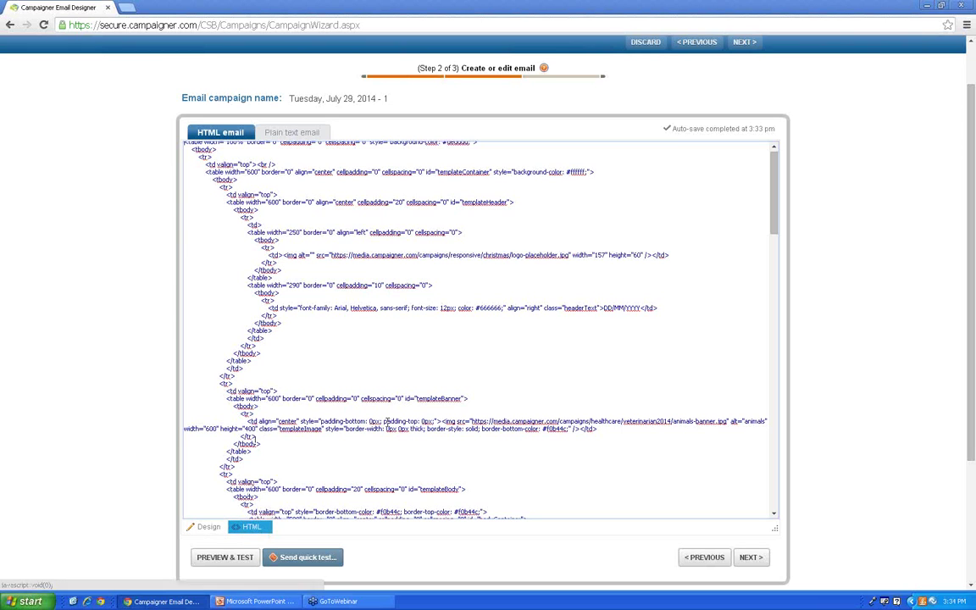
{"action": "left_click", "coordinate": [211, 528]}
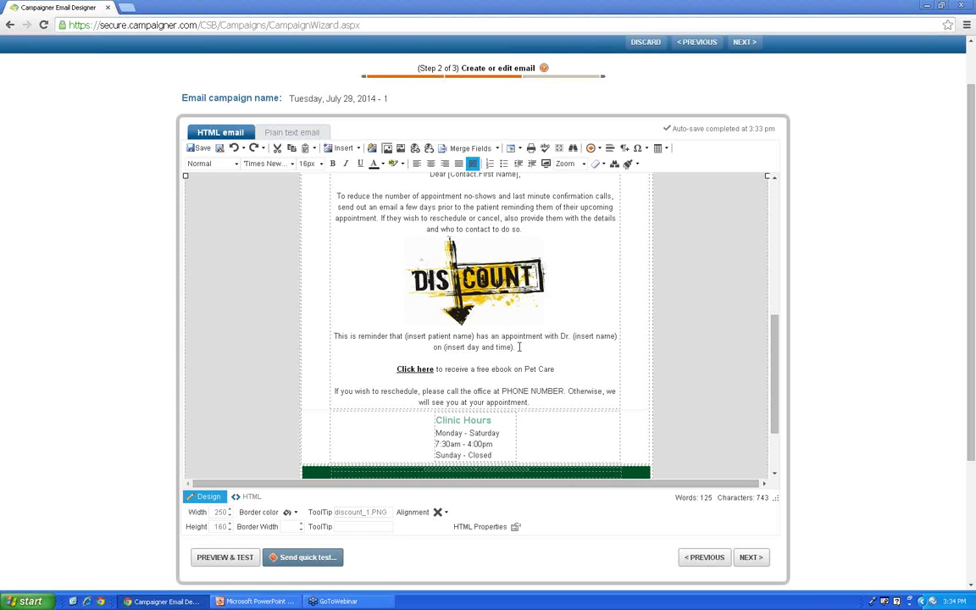
{"action": "left_click_drag", "start_coordinate": [517, 347], "coordinate": [336, 324]}
{"action": "left_click", "coordinate": [566, 358]}
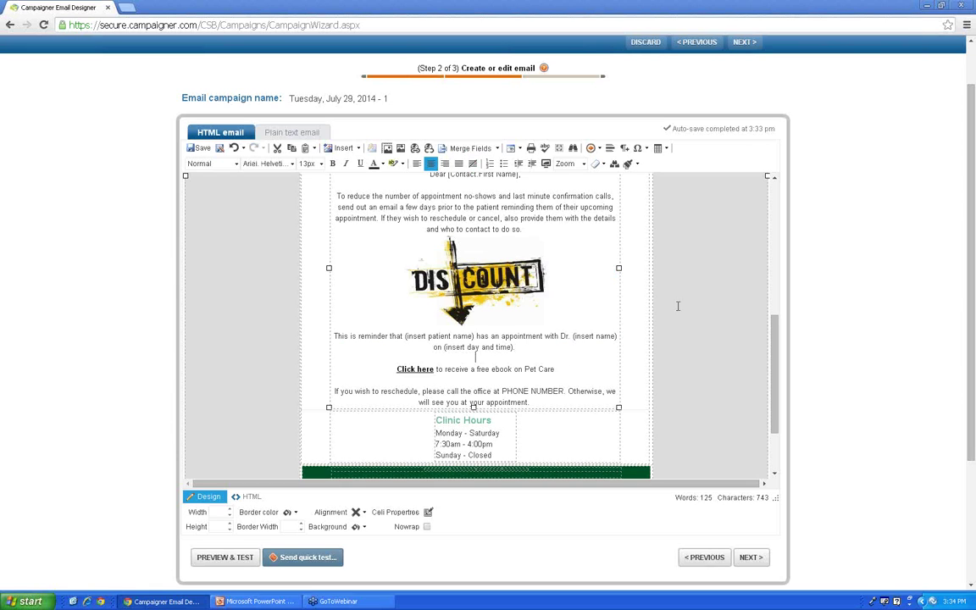
{"action": "left_click", "coordinate": [489, 259]}
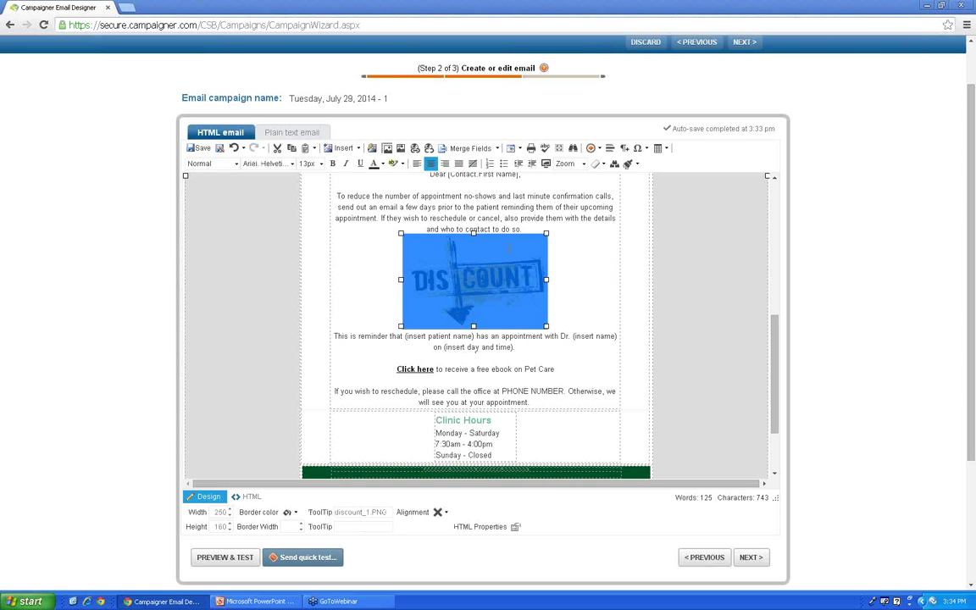
{"action": "left_click", "coordinate": [426, 150]}
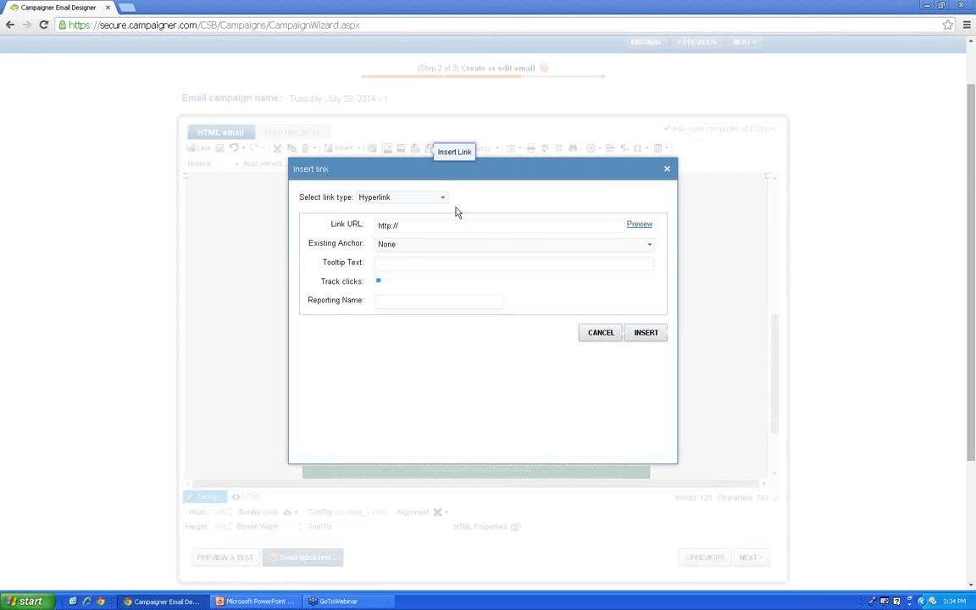
{"action": "left_click", "coordinate": [450, 223]}
{"action": "type", "text": "ww"}
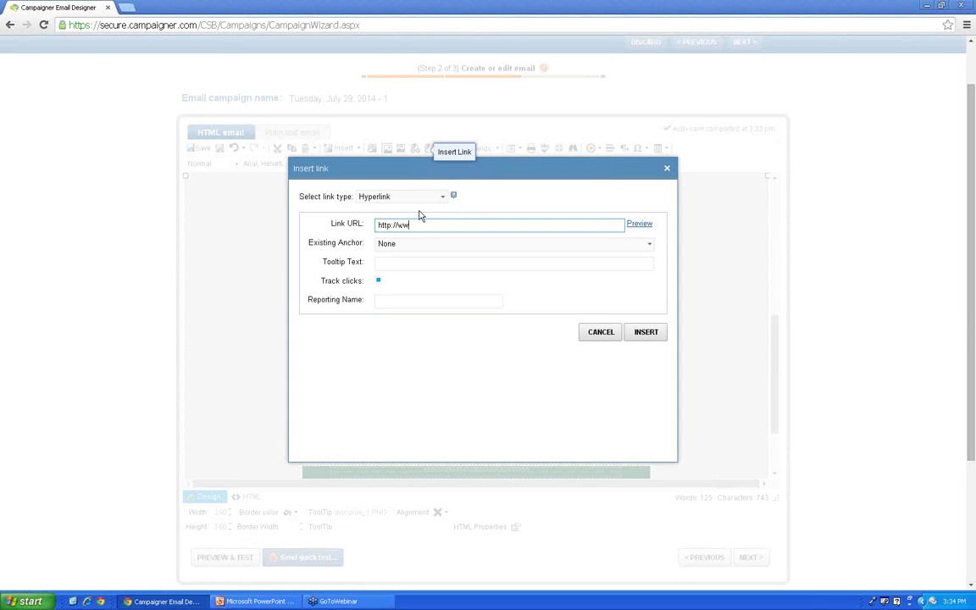
{"action": "type", "text": "w.campaigner.com"}
{"action": "left_click", "coordinate": [646, 334]}
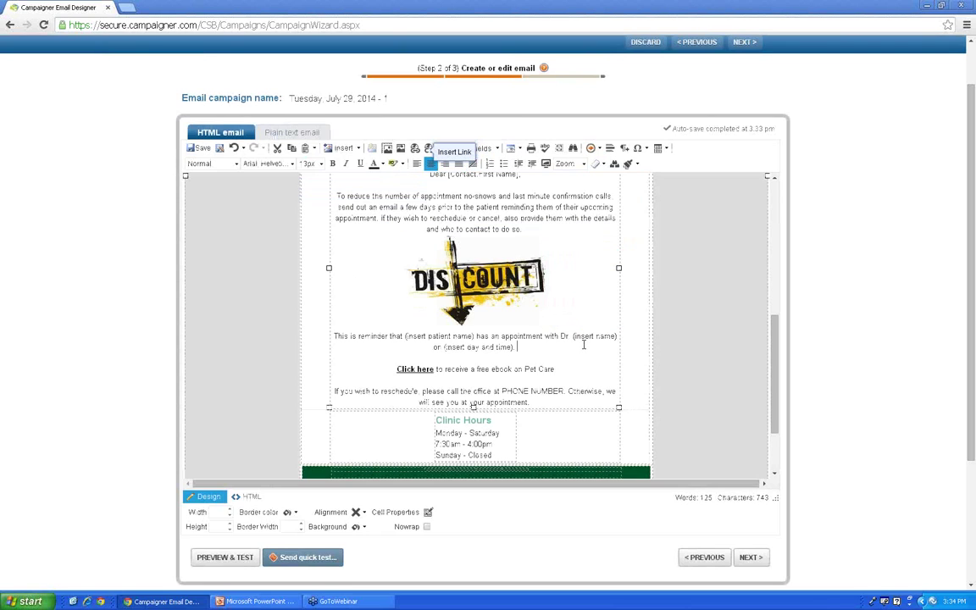
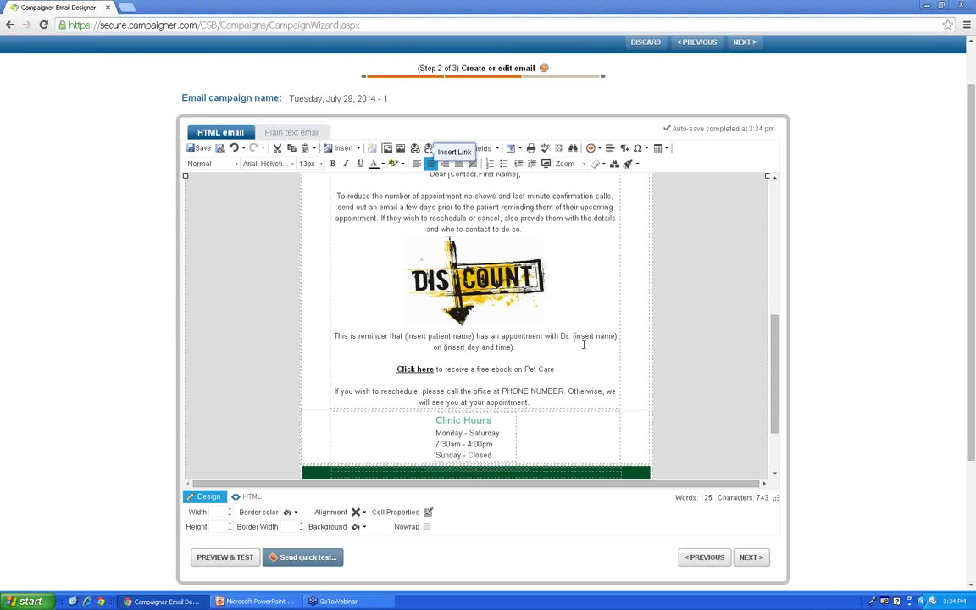
Step: Bold the 'Dear [Contact.First Name],' greeting line, then delete its text
{"action": "scroll", "coordinate": [583, 345], "scroll_direction": "up", "scroll_amount": 3}
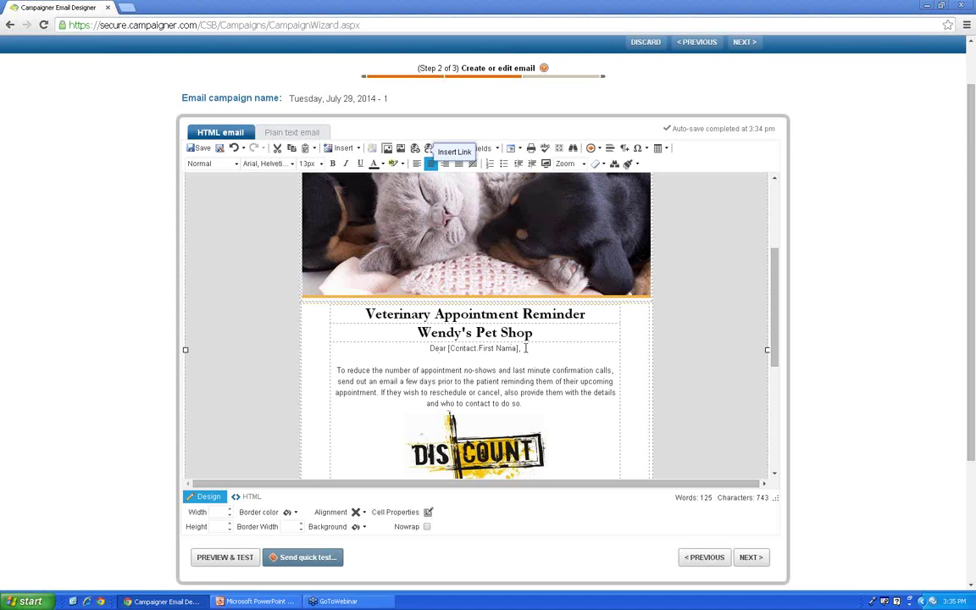
{"action": "left_click_drag", "start_coordinate": [526, 348], "coordinate": [428, 349]}
{"action": "left_click", "coordinate": [333, 163]}
{"action": "left_click", "coordinate": [562, 358]}
{"action": "left_click", "coordinate": [533, 348]}
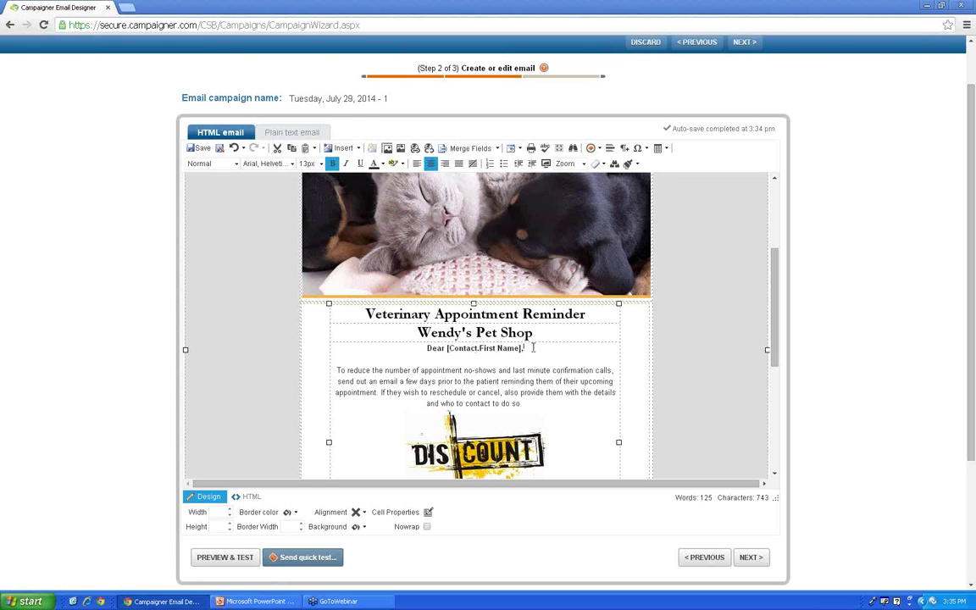
{"action": "left_click_drag", "start_coordinate": [533, 348], "coordinate": [427, 348]}
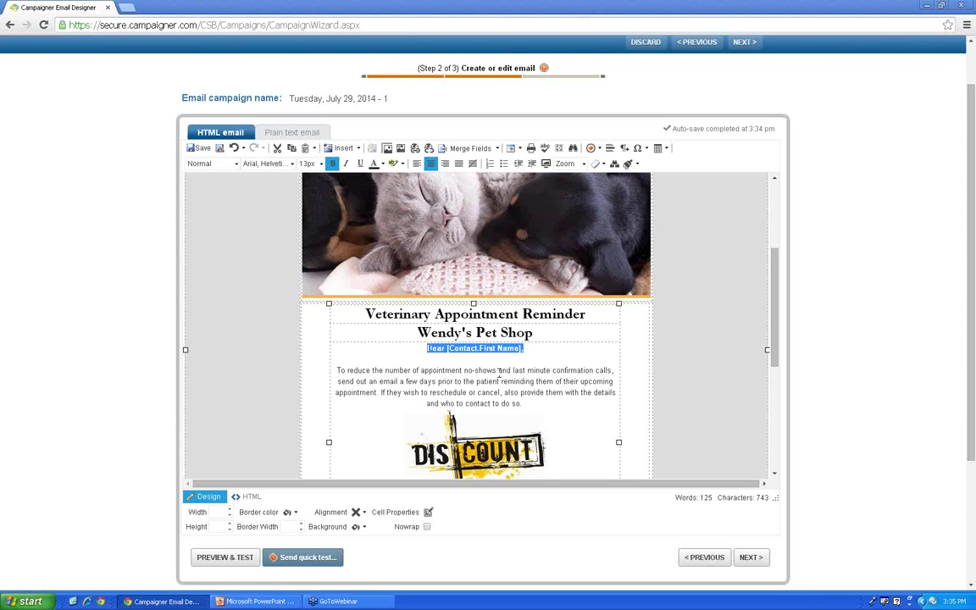
{"action": "key", "text": "Delete"}
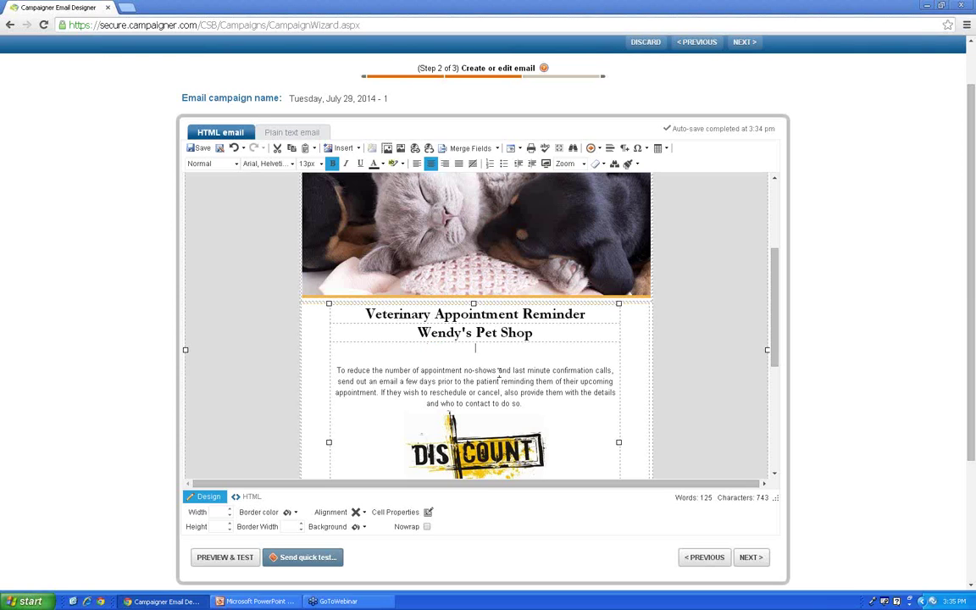
Step: Write 'Hello [Contact.First Name] [Contact.Last Name],' using the First Name and Last Name merge fields
{"action": "type", "text": "Hello"}
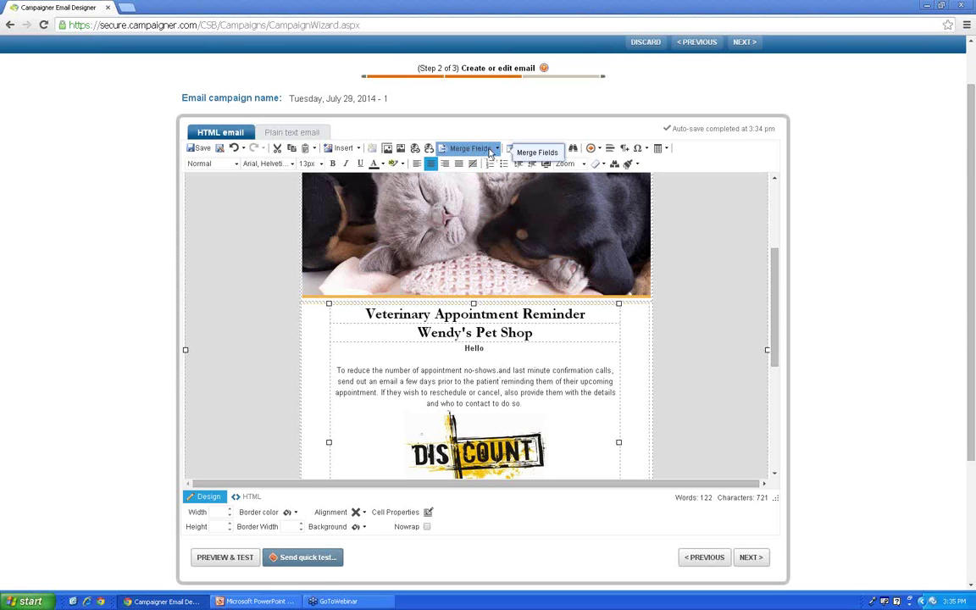
{"action": "left_click", "coordinate": [496, 149]}
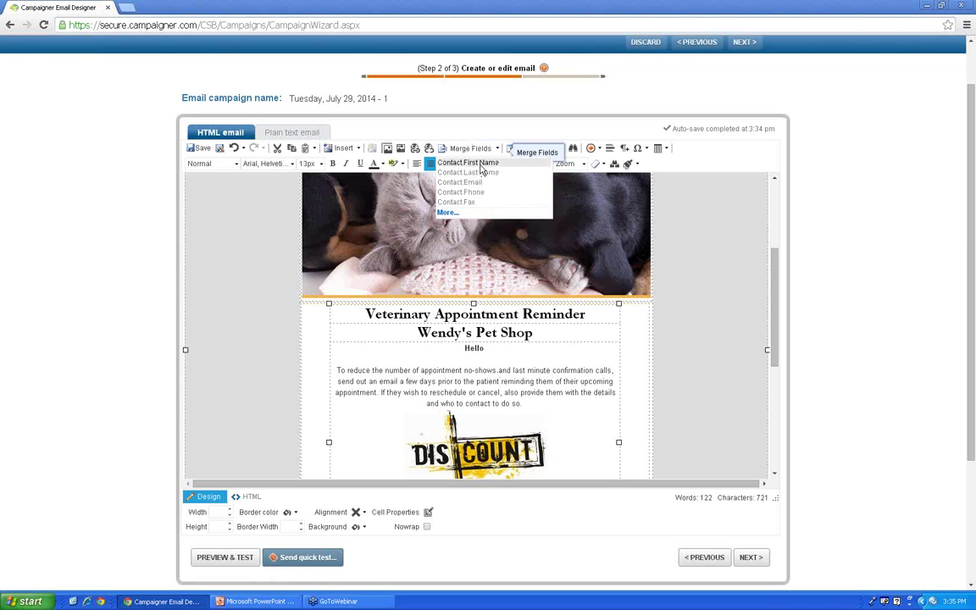
{"action": "left_click", "coordinate": [472, 162]}
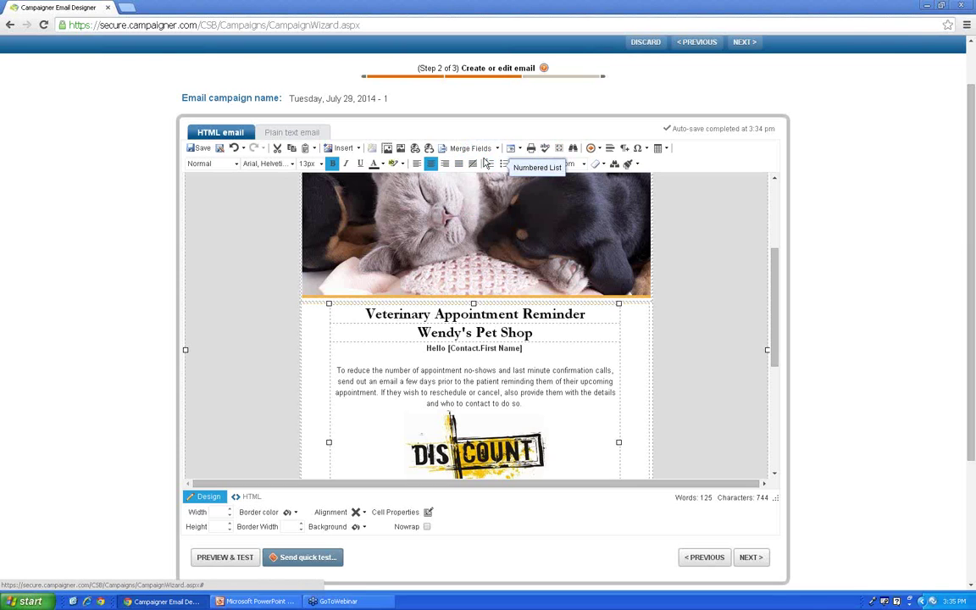
{"action": "left_click", "coordinate": [475, 150]}
{"action": "left_click", "coordinate": [491, 172]}
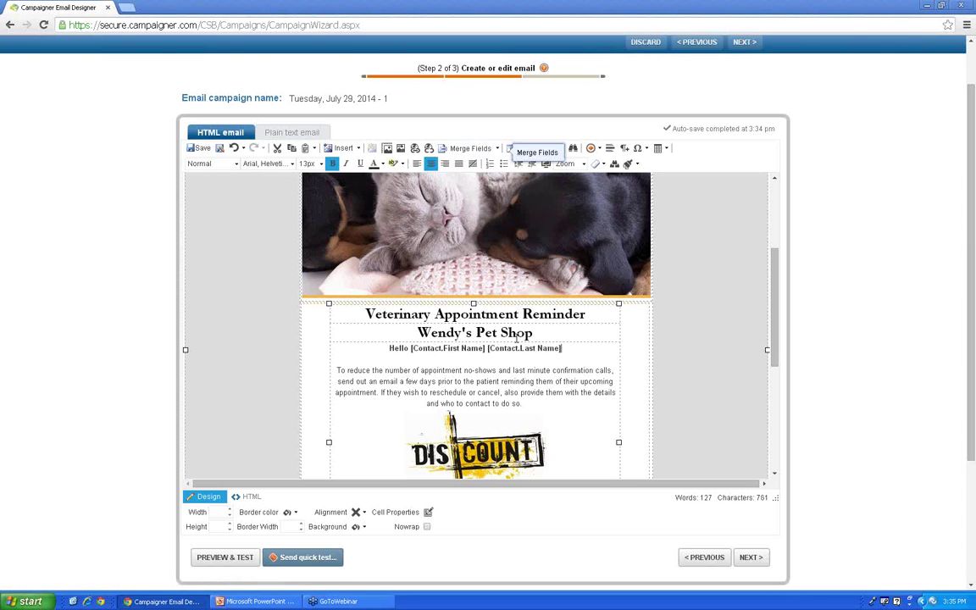
{"action": "type", "text": ","}
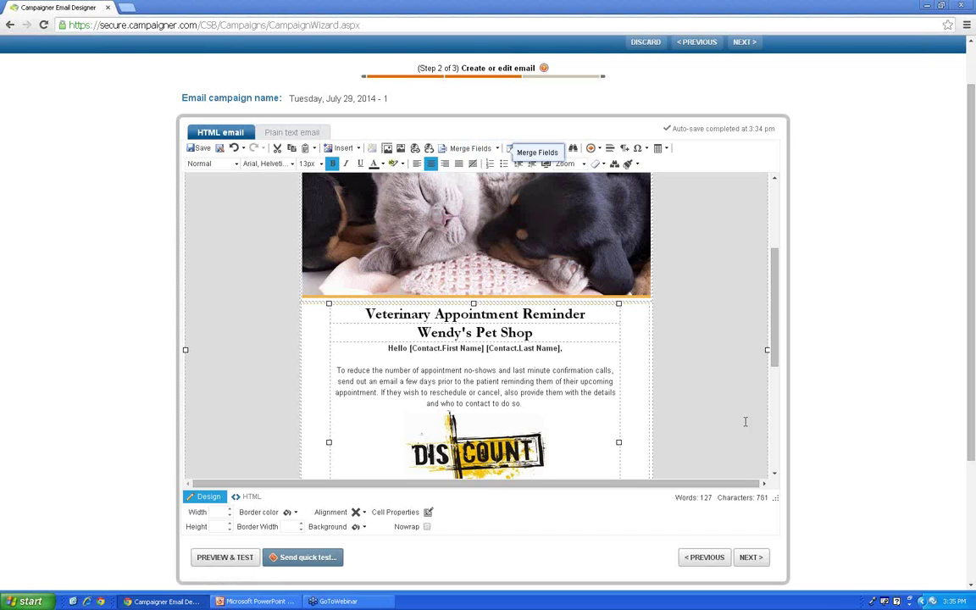
{"action": "left_click", "coordinate": [688, 336]}
Step: Save the edited email design, reloading the wizard at Step 2 of 3, Create or edit email
{"action": "left_click_drag", "start_coordinate": [774, 314], "coordinate": [758, 229]}
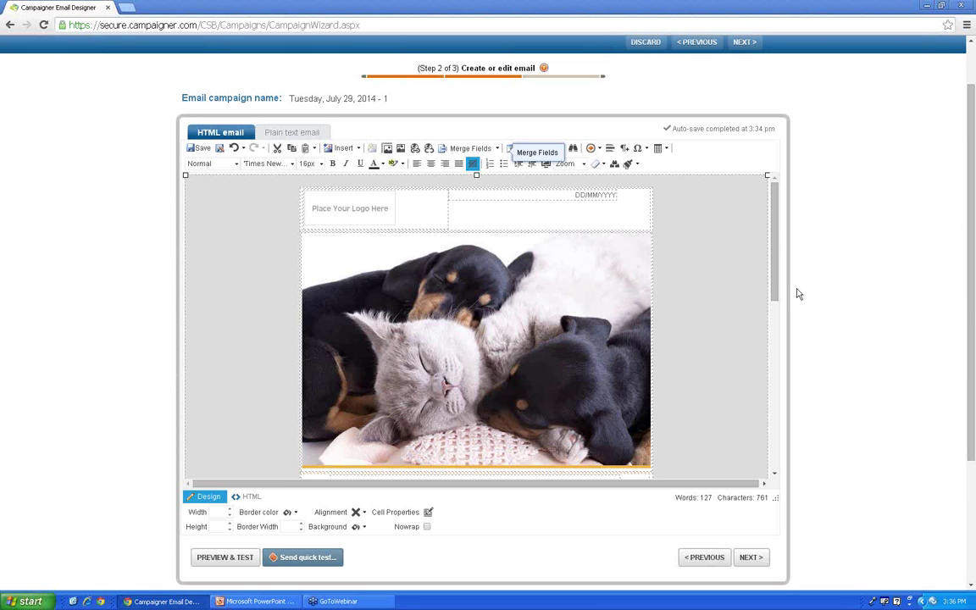
{"action": "scroll", "coordinate": [784, 281], "scroll_direction": "down", "scroll_amount": 3}
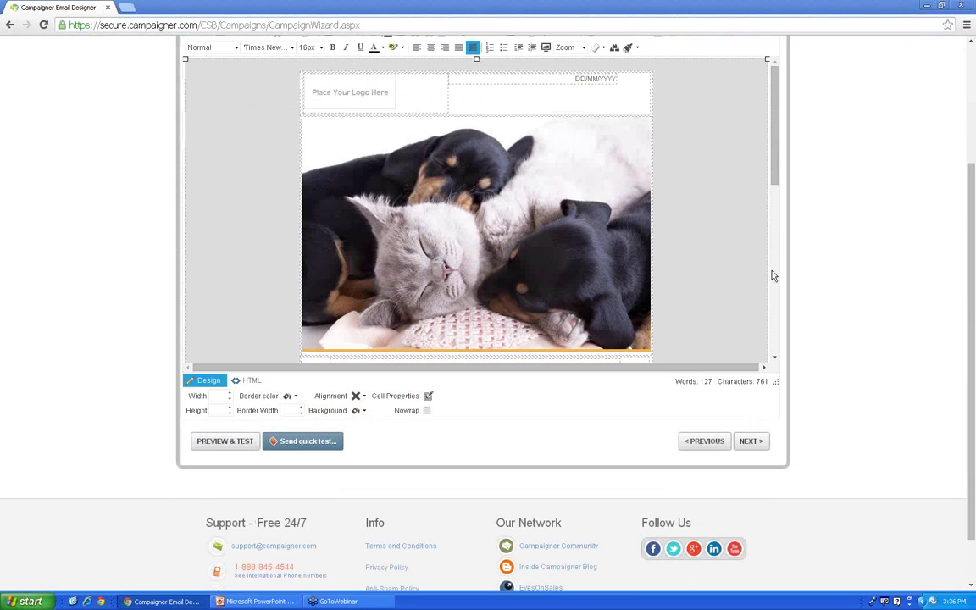
{"action": "left_click", "coordinate": [219, 447]}
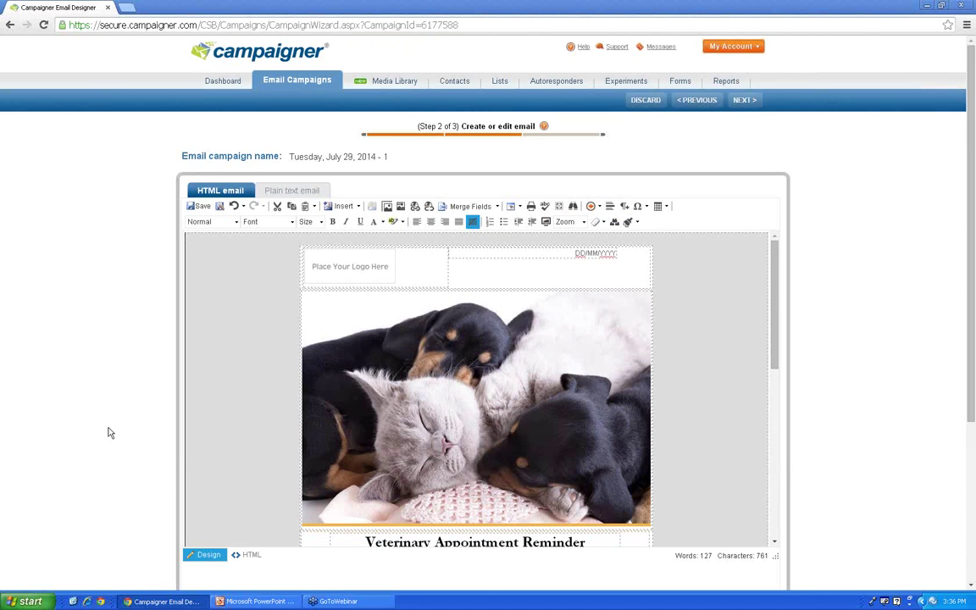
{"action": "scroll", "coordinate": [108, 433], "scroll_direction": "down", "scroll_amount": 1}
Step: Open Preview & Test, add a second recipient address, and send the test email
{"action": "left_click", "coordinate": [225, 558]}
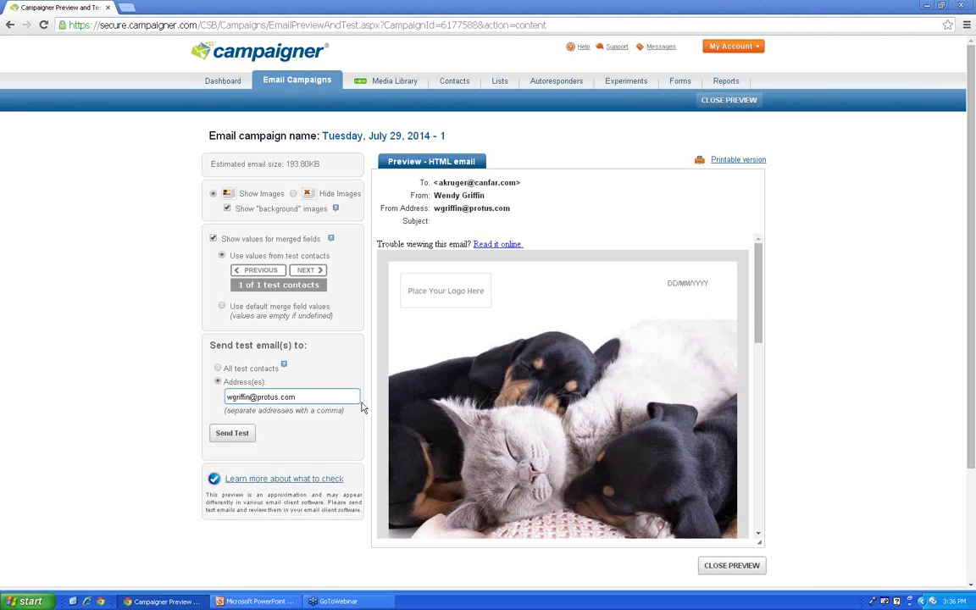
{"action": "left_click_drag", "start_coordinate": [761, 305], "coordinate": [739, 437]}
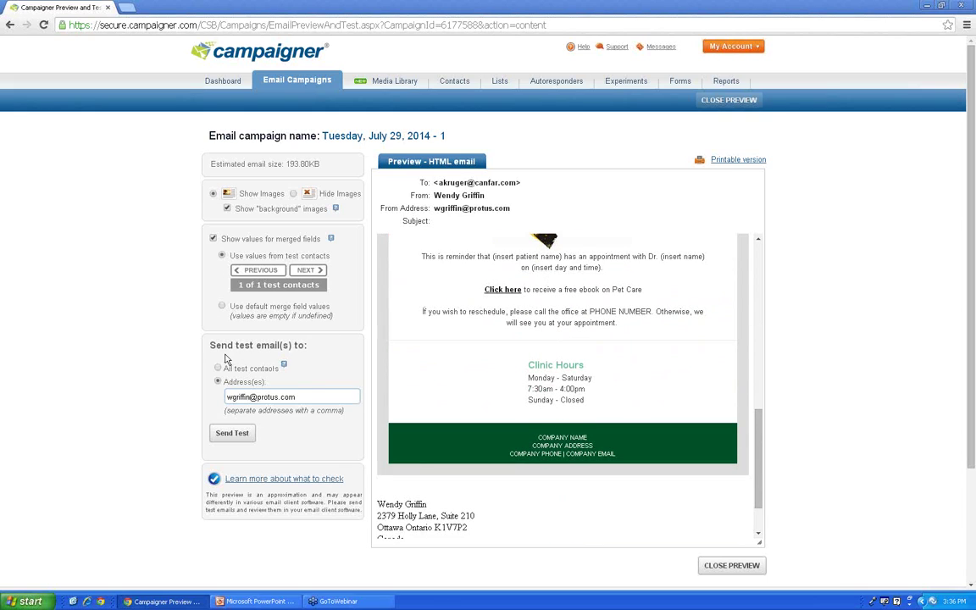
{"action": "left_click", "coordinate": [310, 399]}
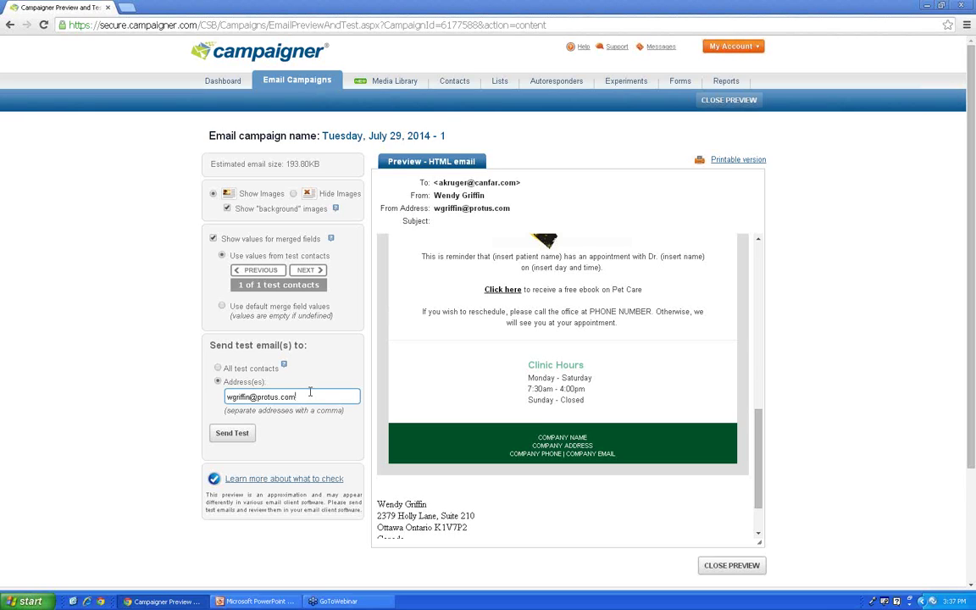
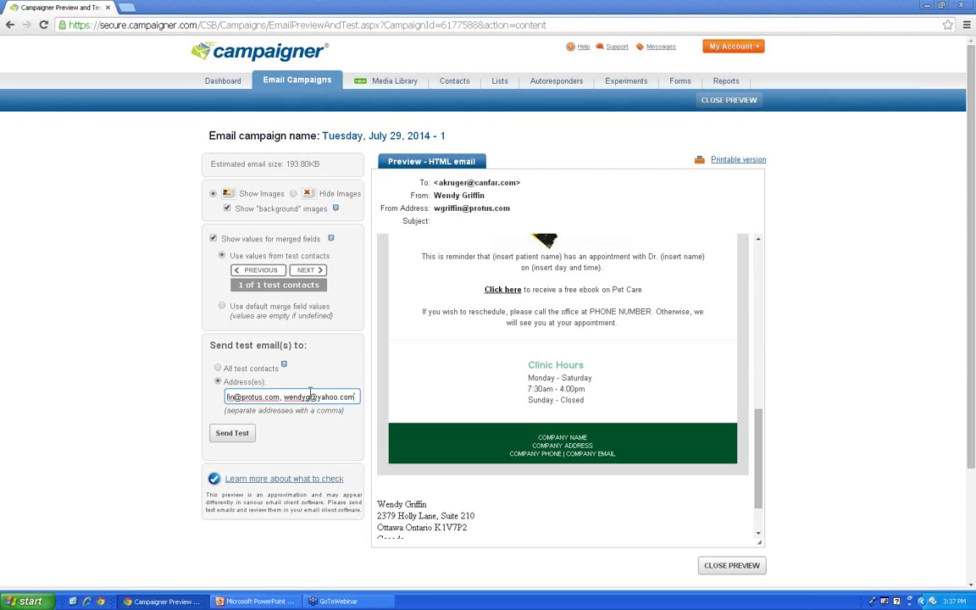
{"action": "left_click", "coordinate": [233, 438]}
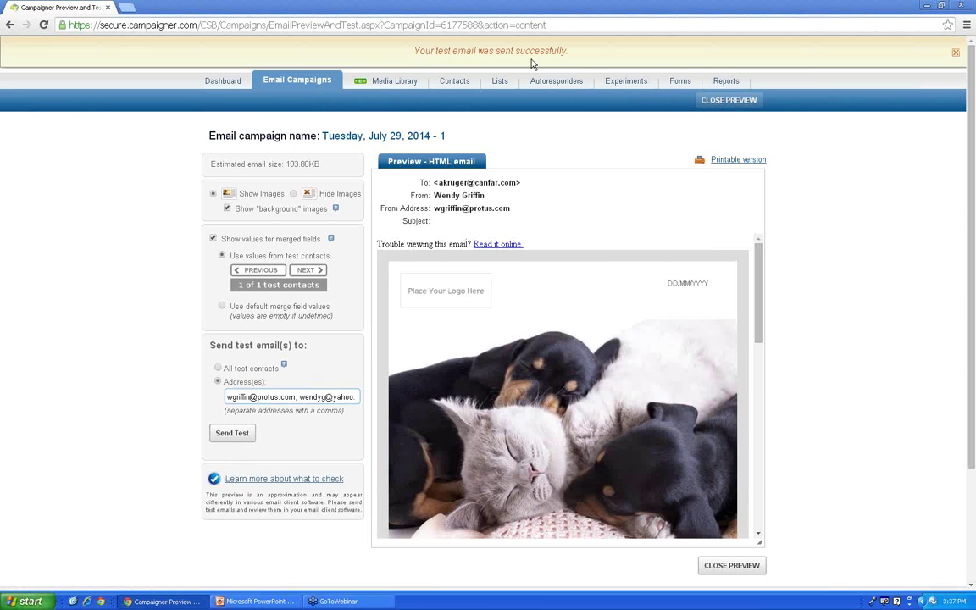
Step: Close the preview and advance to Step 3 of 3, Edit email details
{"action": "left_click", "coordinate": [745, 105]}
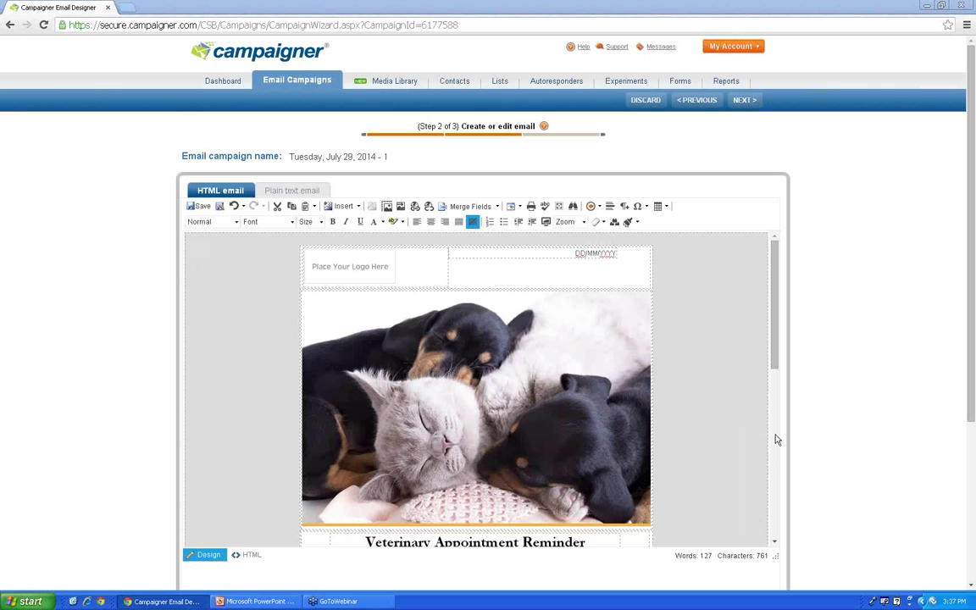
{"action": "scroll", "coordinate": [800, 457], "scroll_direction": "down", "scroll_amount": 3}
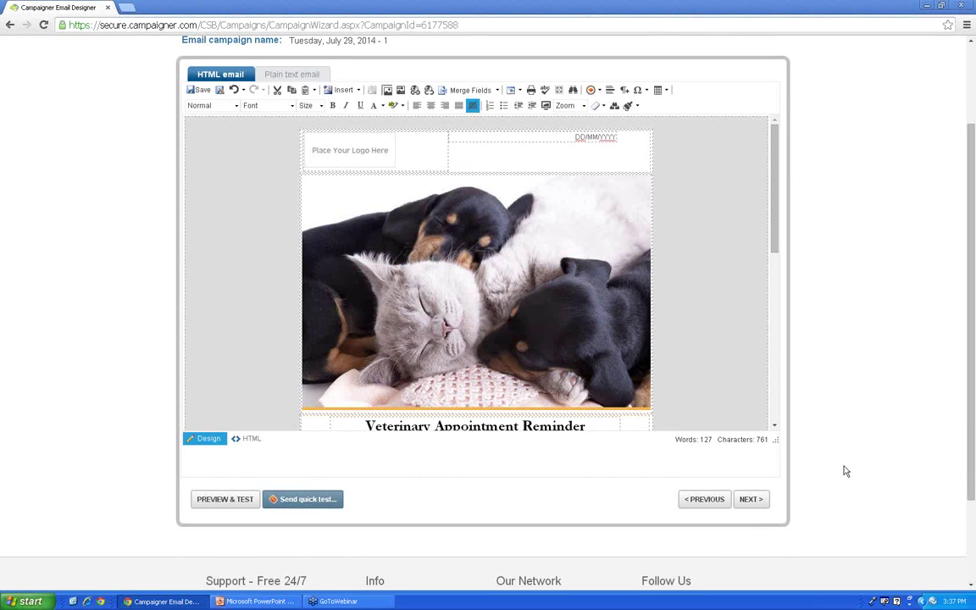
{"action": "left_click", "coordinate": [761, 503]}
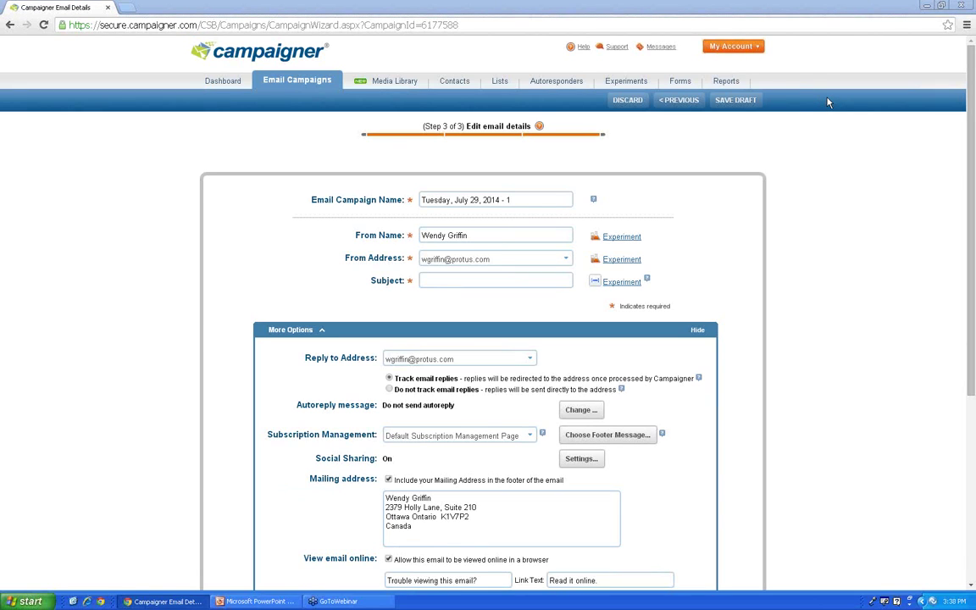
Step: Rename the campaign to 'KeepItSefe Demo' and set the From Name to 'Wendy's Pet Shop'
{"action": "left_click", "coordinate": [521, 199]}
{"action": "left_click_drag", "start_coordinate": [521, 199], "coordinate": [415, 204]}
{"action": "key", "text": "BackSpace"}
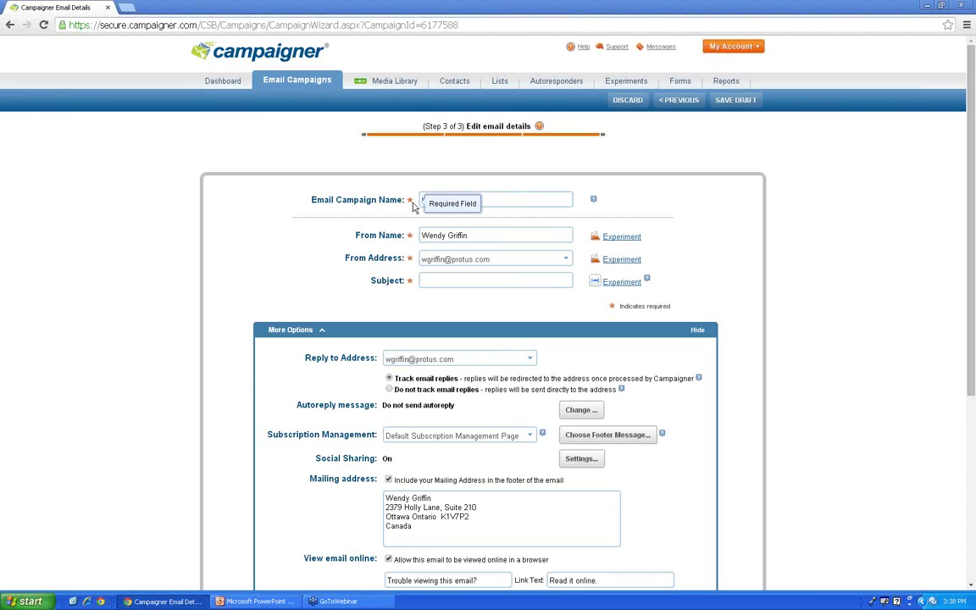
{"action": "type", "text": "Keep"}
{"action": "type", "text": "ItSe"}
{"action": "type", "text": "fe Demo"}
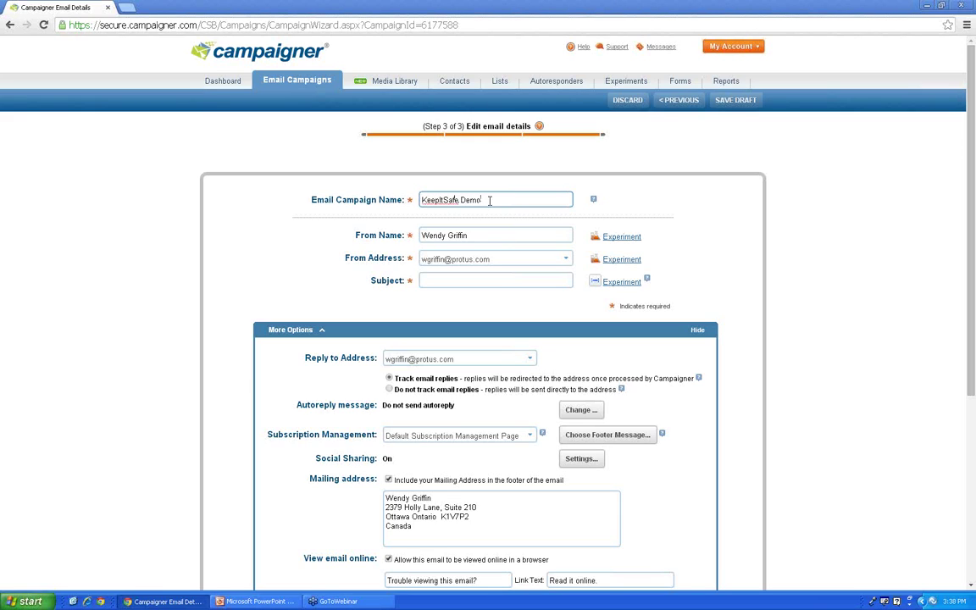
{"action": "left_click", "coordinate": [446, 234]}
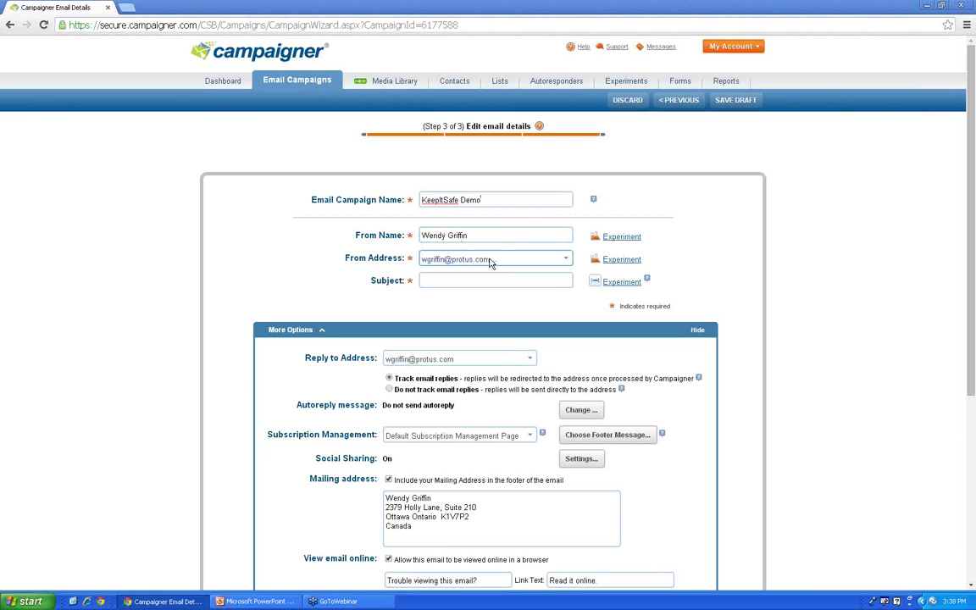
{"action": "left_click_drag", "start_coordinate": [475, 235], "coordinate": [404, 234]}
{"action": "key", "text": "BackSpace"}
{"action": "type", "text": "Wendy's Pet S"}
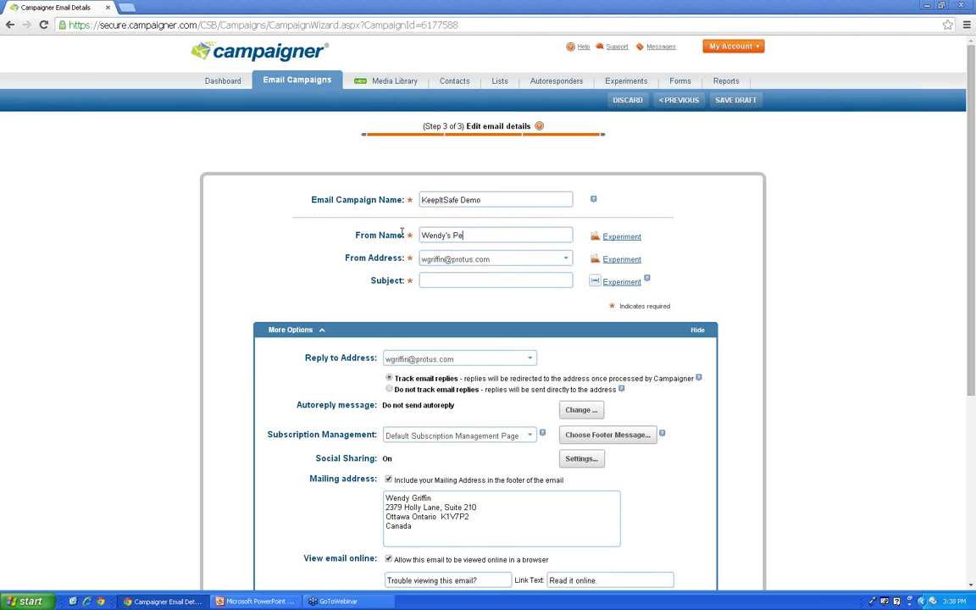
{"action": "type", "text": "hop"}
{"action": "left_click", "coordinate": [566, 261]}
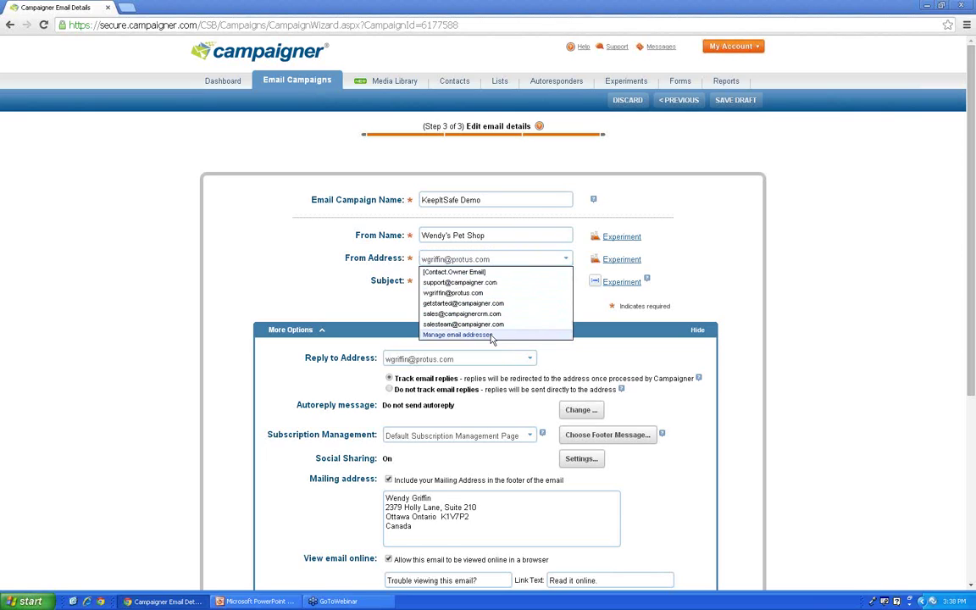
{"action": "left_click", "coordinate": [495, 335]}
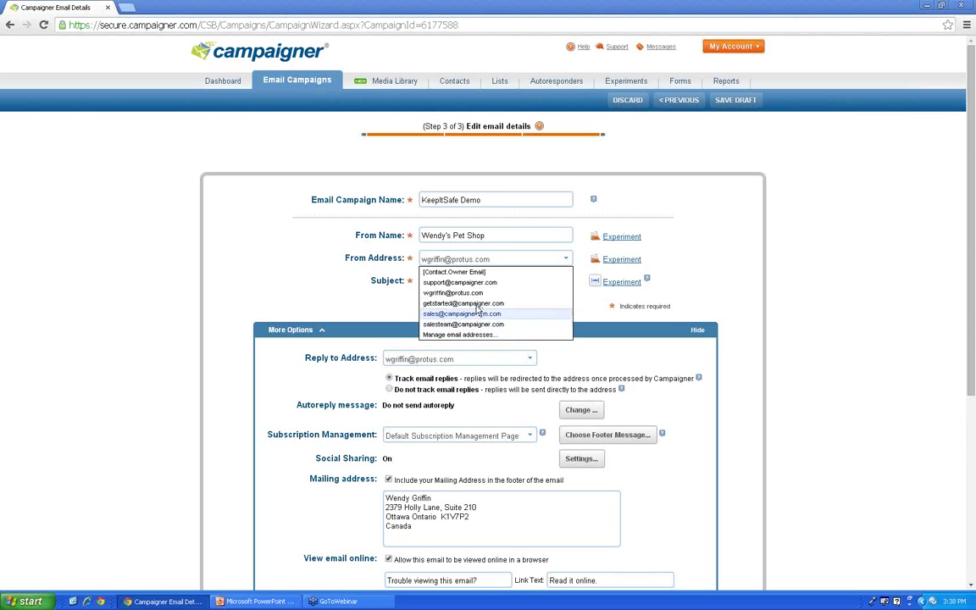
{"action": "left_click", "coordinate": [463, 304]}
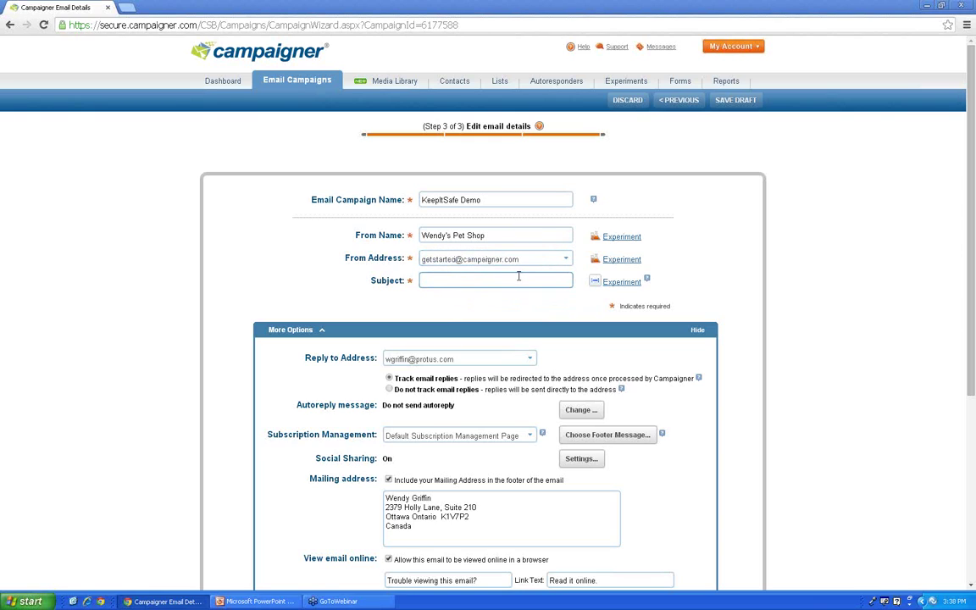
Step: Enter the subject 'It's time for Jax's check-up!', correcting typos along the way
{"action": "left_click", "coordinate": [444, 278]}
{"action": "type", "text": "It's t"}
{"action": "type", "text": "ime for "}
{"action": "type", "text": "Jax's Pet"}
{"action": "key", "text": "BackSpace"}
{"action": "key", "text": "BackSpace"}
{"action": "key", "text": "BackSpace"}
{"action": "type", "text": "Check up"}
{"action": "left_click", "coordinate": [487, 282]}
{"action": "key", "text": "BackSpace"}
{"action": "type", "text": "c"}
{"action": "left_click", "coordinate": [531, 285]}
{"action": "key", "text": "Left"}
{"action": "key", "text": "Left"}
{"action": "key", "text": "BackSpace"}
{"action": "type", "text": "-"}
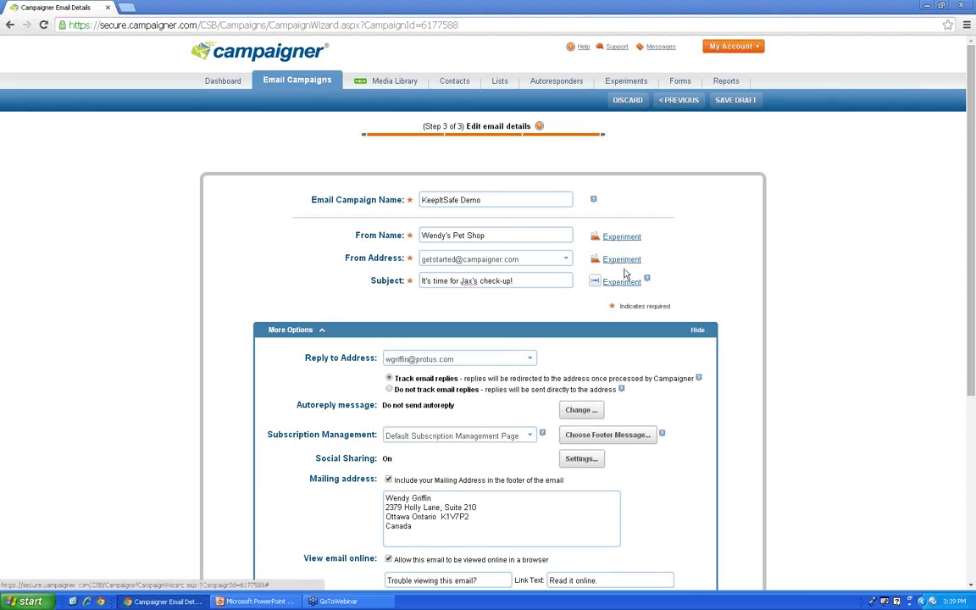
{"action": "left_click", "coordinate": [621, 282]}
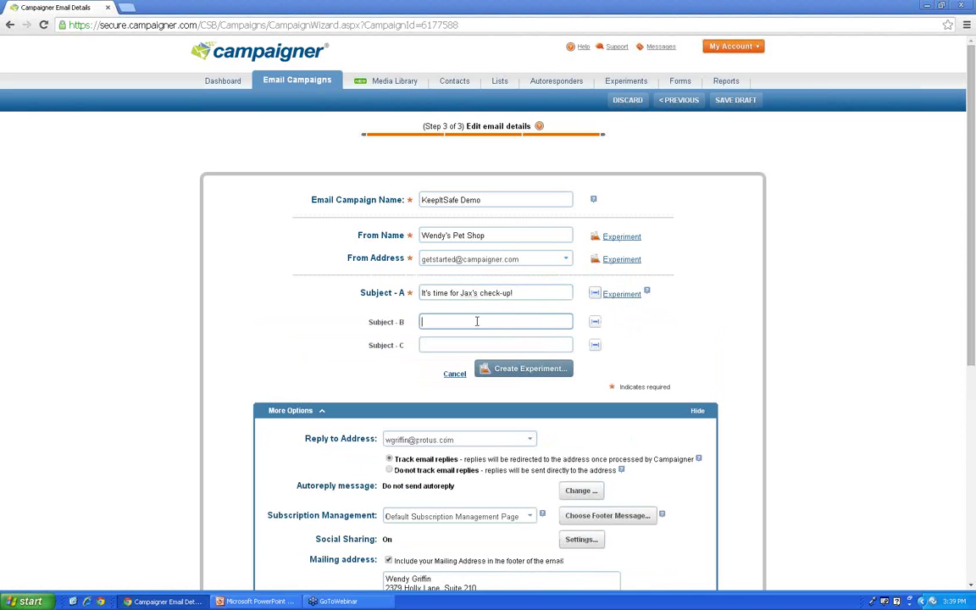
Step: Enter 'TEst' as Subject B, then cancel the subject-line experiment
{"action": "type", "text": "TEst"}
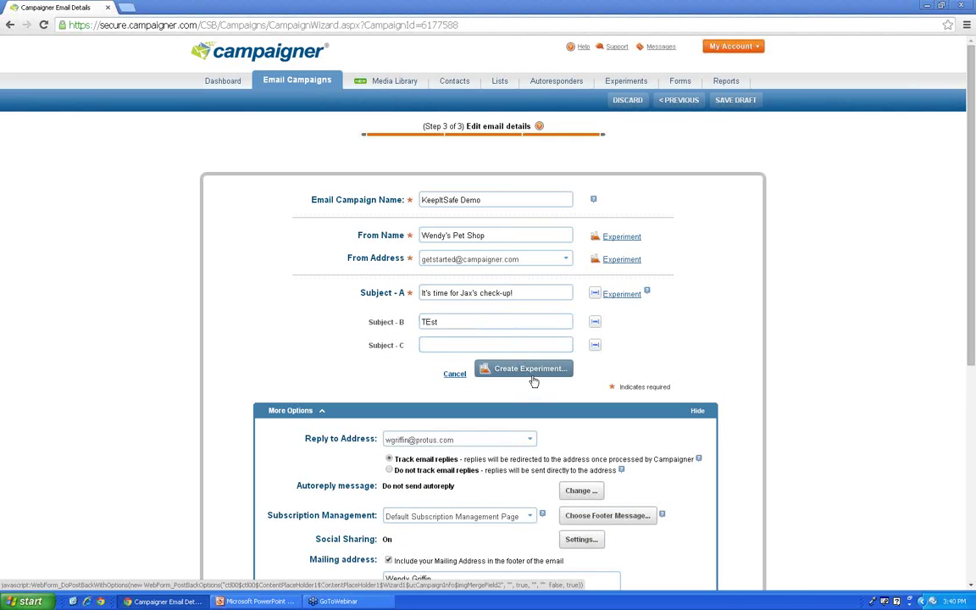
{"action": "left_click", "coordinate": [456, 376]}
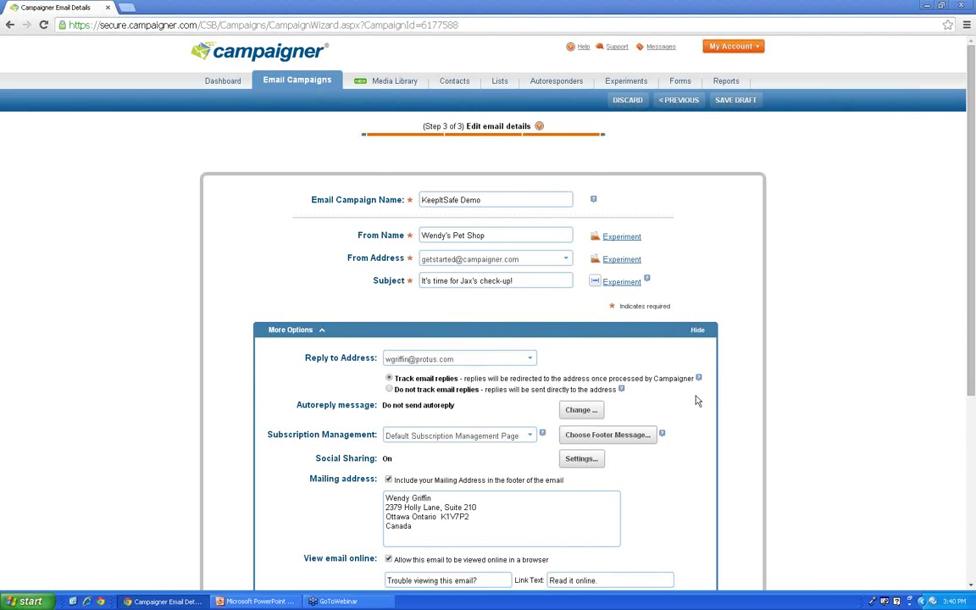
{"action": "scroll", "coordinate": [697, 401], "scroll_direction": "down", "scroll_amount": 1}
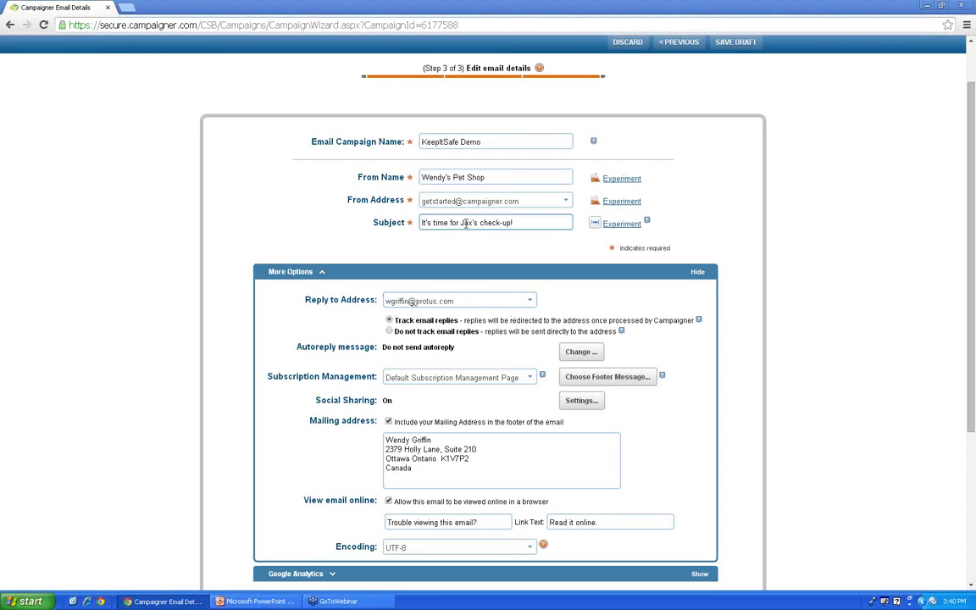
{"action": "left_click", "coordinate": [531, 301]}
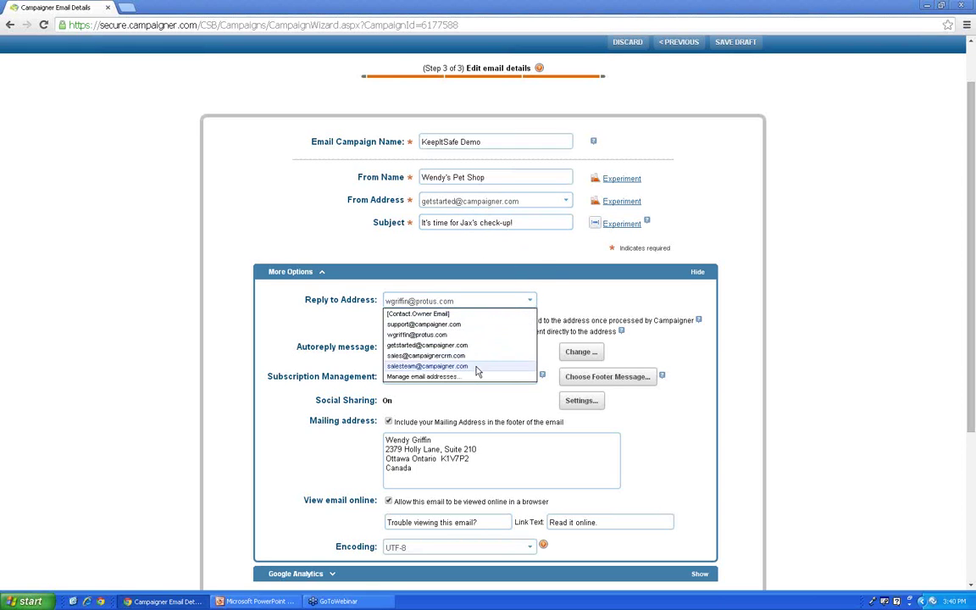
{"action": "left_click", "coordinate": [404, 345]}
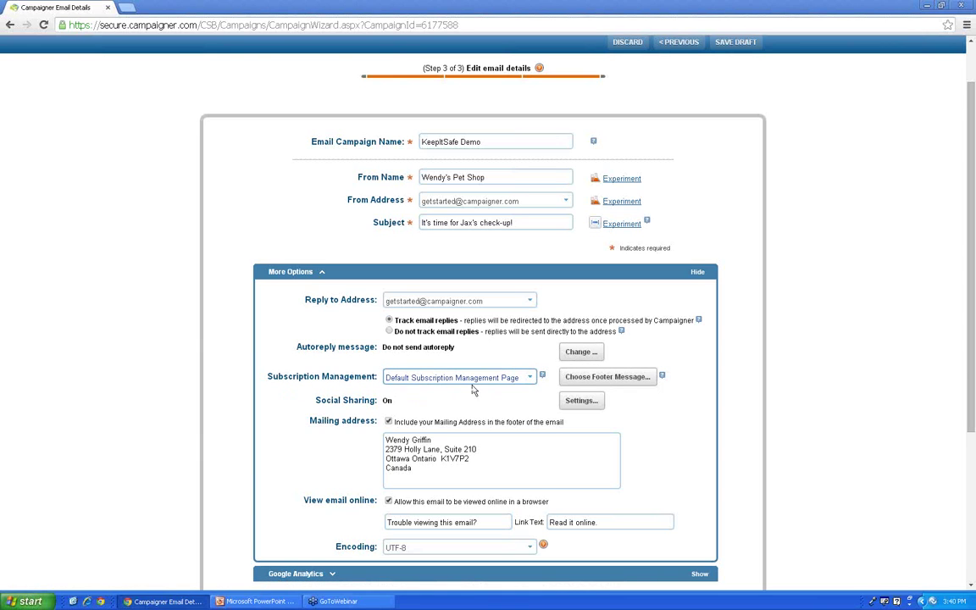
{"action": "scroll", "coordinate": [475, 381], "scroll_direction": "up", "scroll_amount": 1}
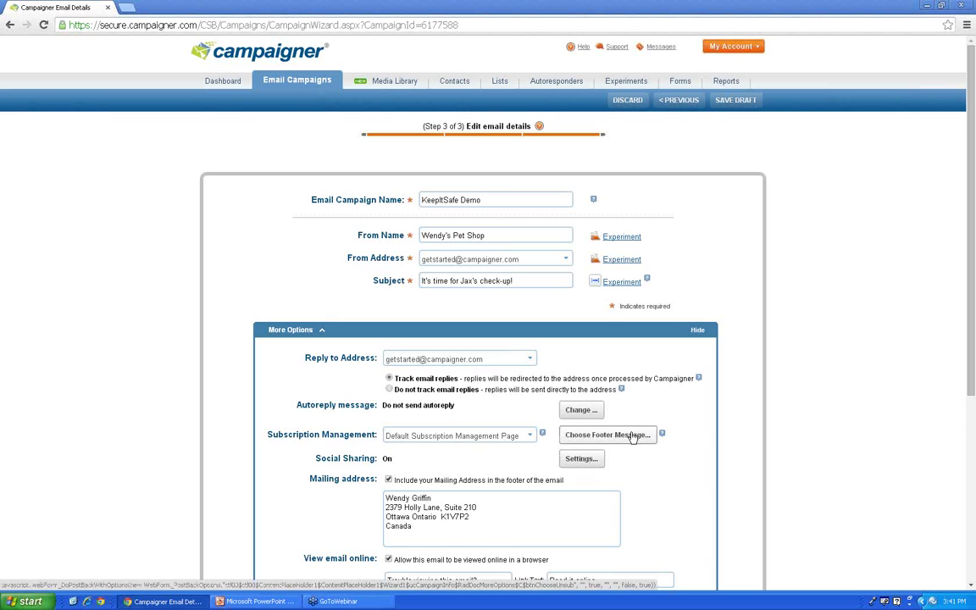
{"action": "scroll", "coordinate": [680, 453], "scroll_direction": "down", "scroll_amount": 2}
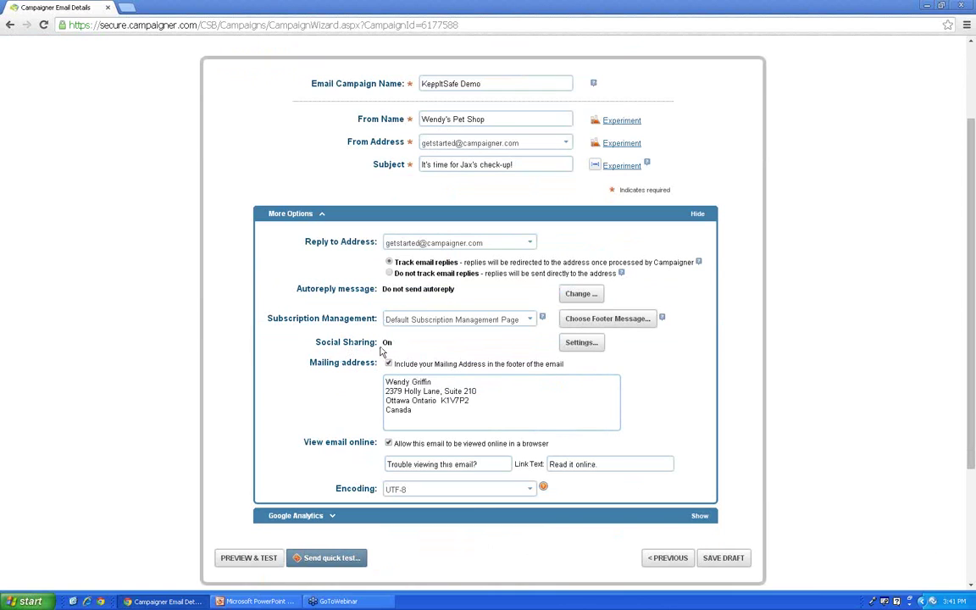
{"action": "left_click", "coordinate": [579, 343]}
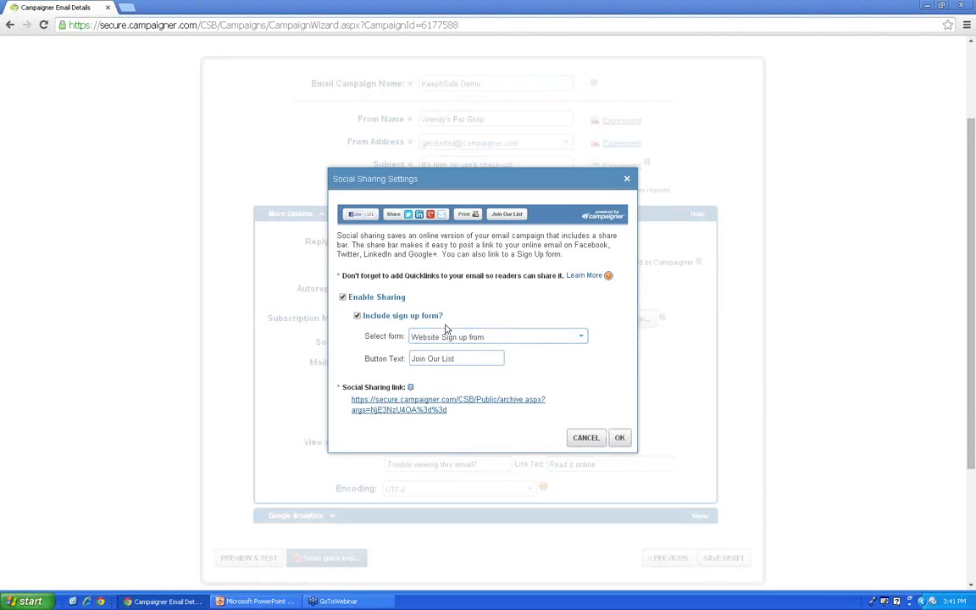
{"action": "left_click", "coordinate": [342, 298]}
{"action": "left_click", "coordinate": [343, 297]}
{"action": "left_click", "coordinate": [417, 410]}
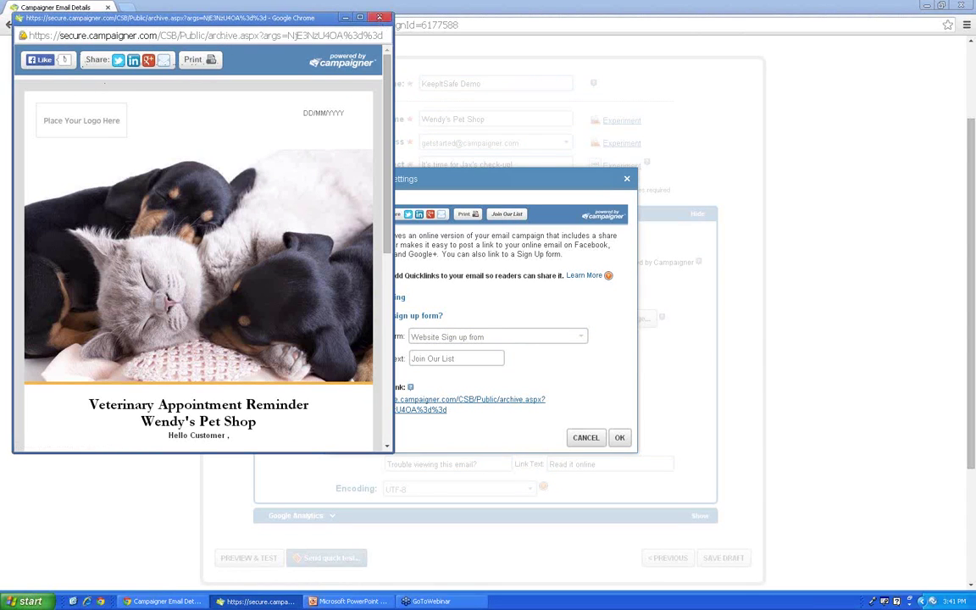
{"action": "left_click", "coordinate": [379, 17]}
{"action": "left_click", "coordinate": [357, 315]}
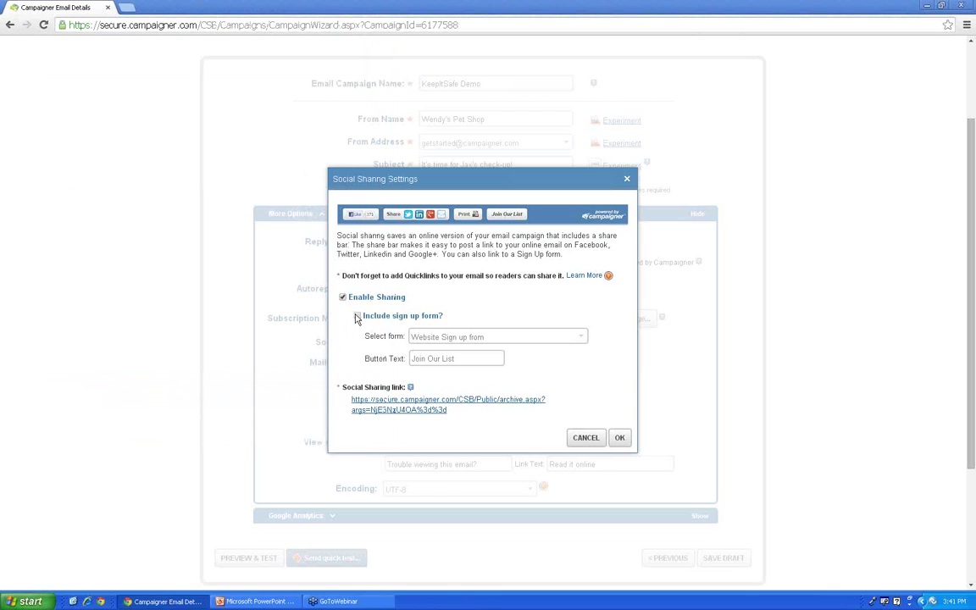
{"action": "left_click", "coordinate": [406, 409]}
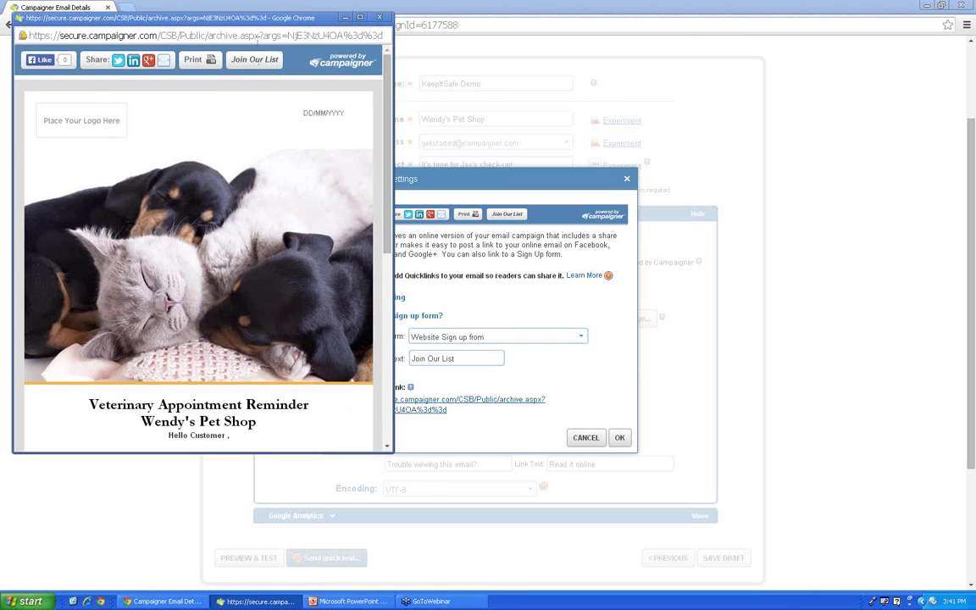
{"action": "left_click", "coordinate": [381, 19]}
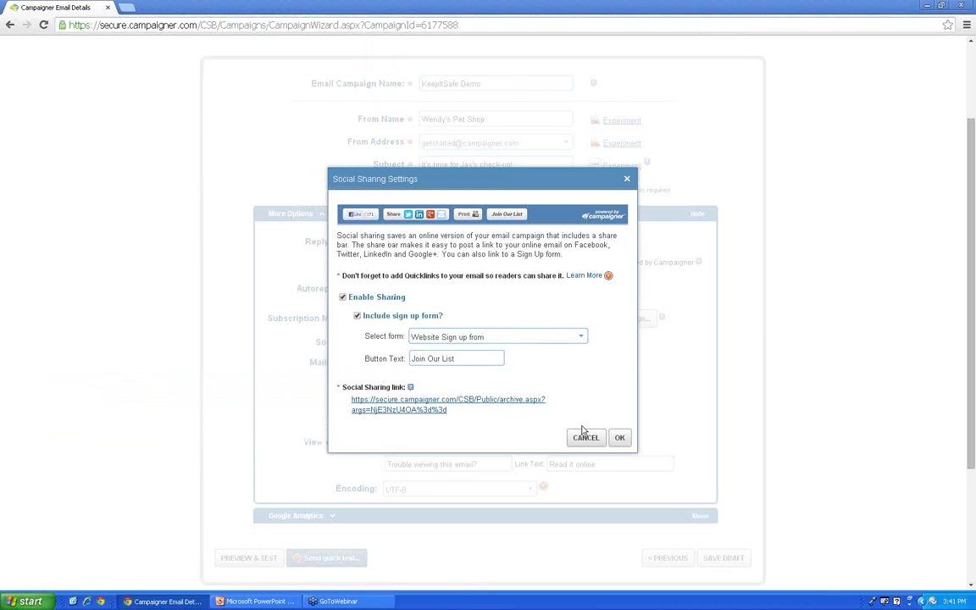
{"action": "left_click", "coordinate": [619, 439]}
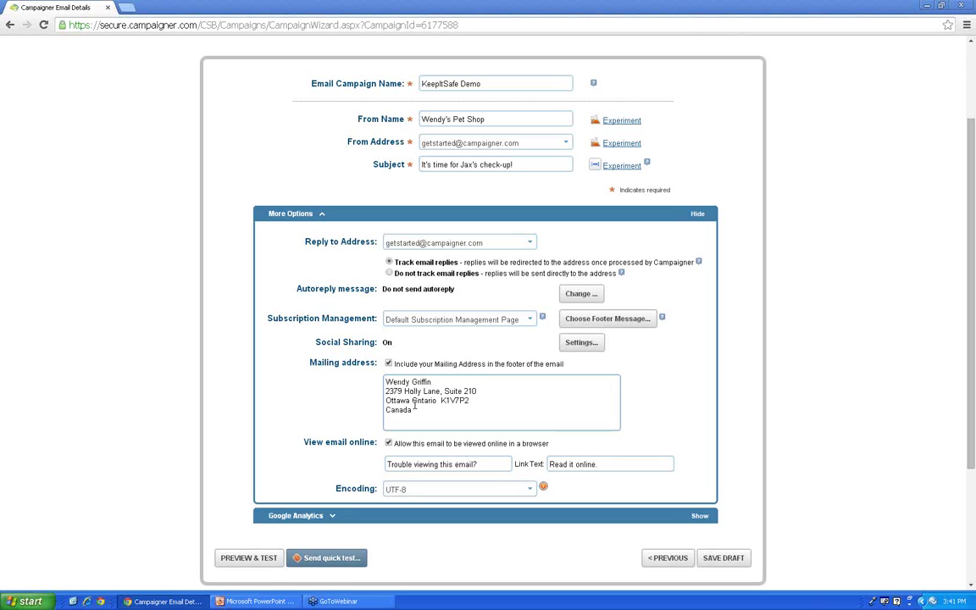
Step: Change the mailing address's first line to Wendy's Pet Shop and delete the Canada line
{"action": "left_click", "coordinate": [428, 383]}
{"action": "left_click_drag", "start_coordinate": [438, 382], "coordinate": [377, 381]}
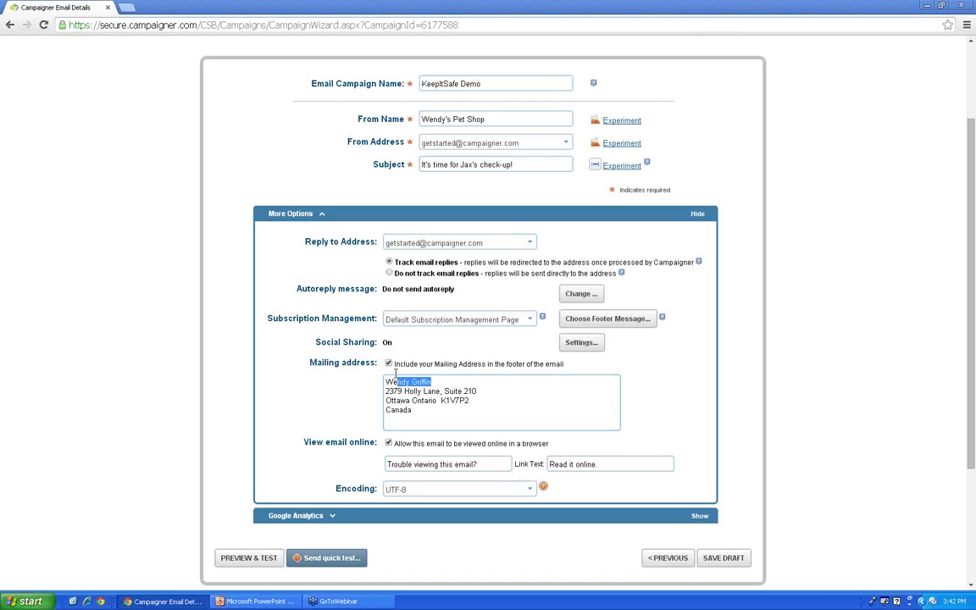
{"action": "key", "text": "BackSpace"}
{"action": "type", "text": "Wendy'e Pet Shop"}
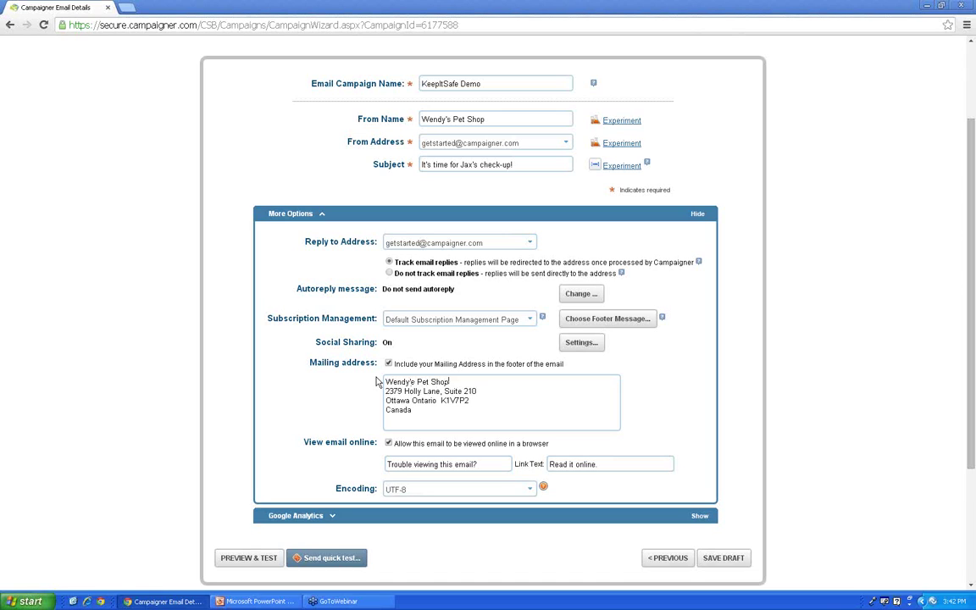
{"action": "left_click_drag", "start_coordinate": [414, 410], "coordinate": [388, 411]}
{"action": "key", "text": "BackSpace"}
Step: Exclude the mailing address from the footer, keep online viewing on, and save the draft
{"action": "left_click", "coordinate": [388, 364]}
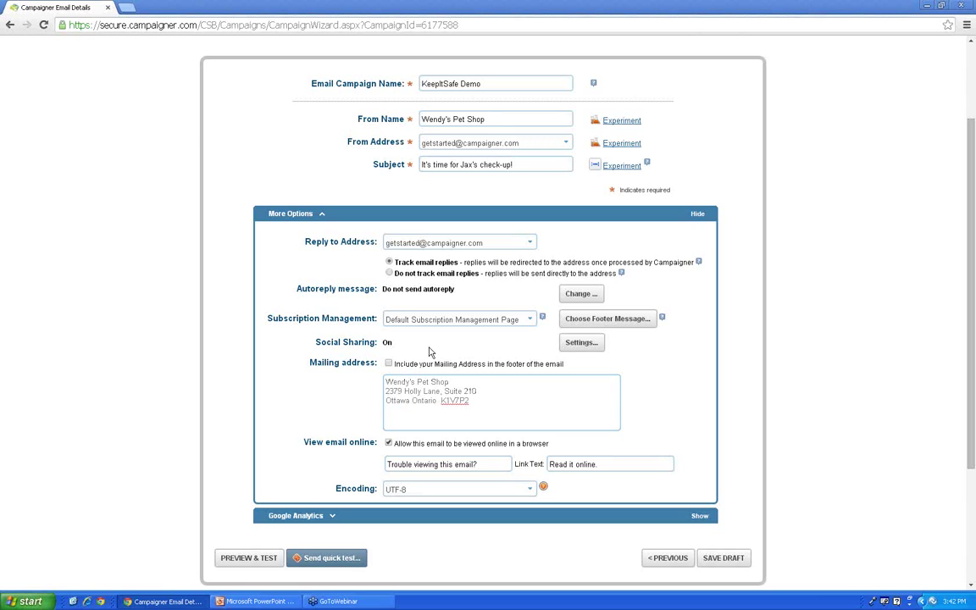
{"action": "scroll", "coordinate": [429, 352], "scroll_direction": "down", "scroll_amount": 1}
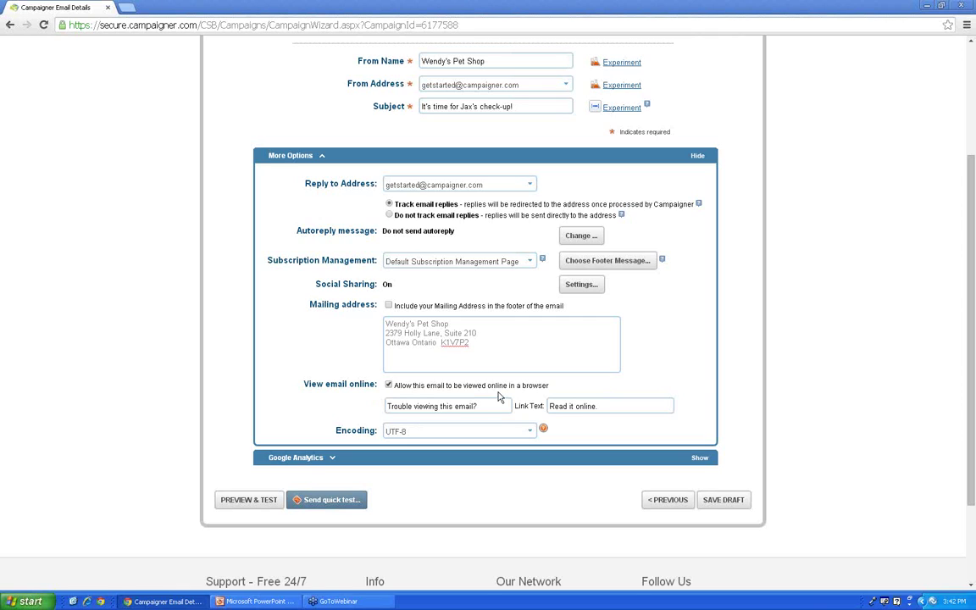
{"action": "left_click", "coordinate": [388, 386]}
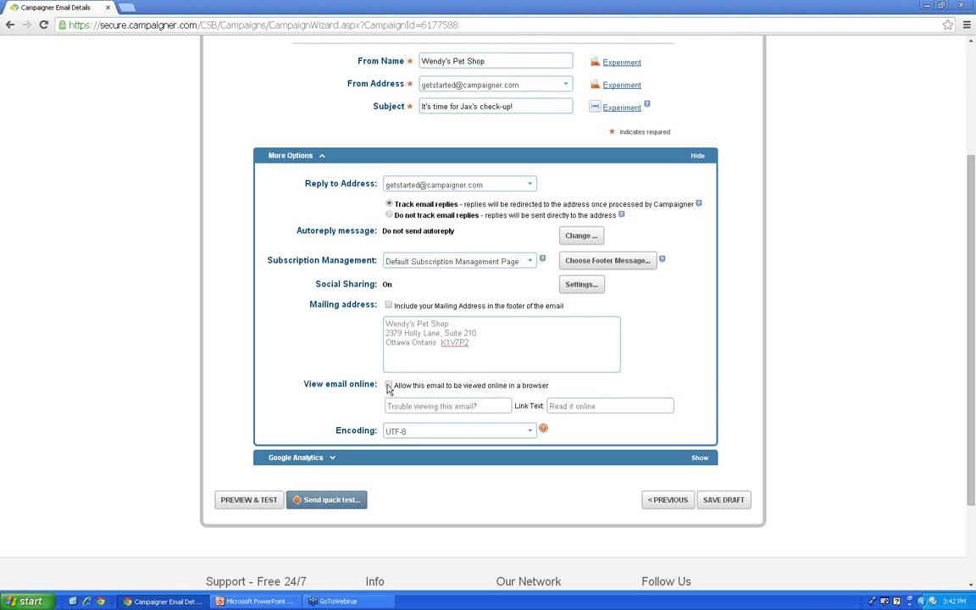
{"action": "left_click", "coordinate": [388, 385]}
{"action": "type", "text": "jh"}
{"action": "key", "text": "BackSpace"}
{"action": "key", "text": "BackSpace"}
{"action": "key", "text": "BackSpace"}
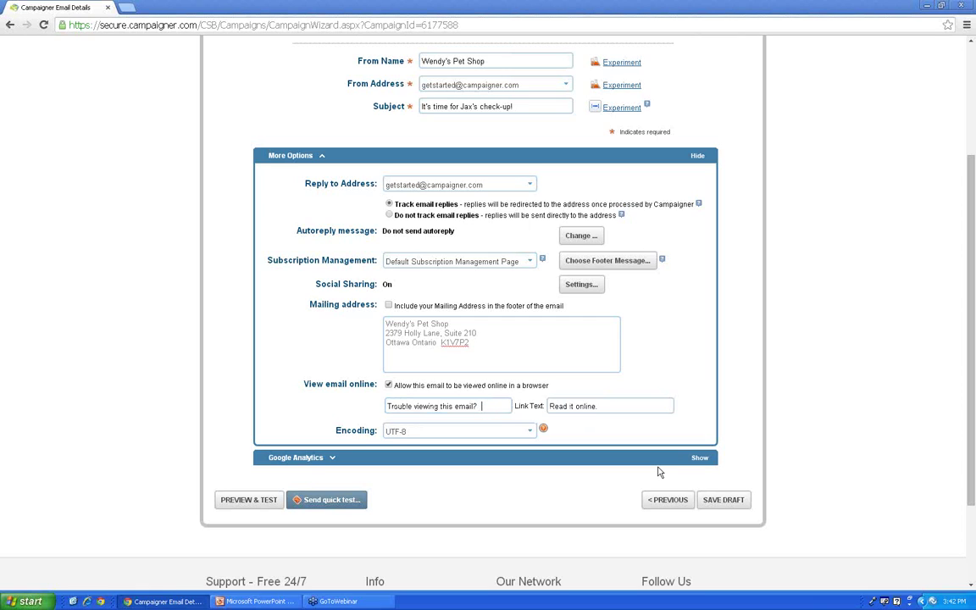
{"action": "left_click", "coordinate": [728, 502]}
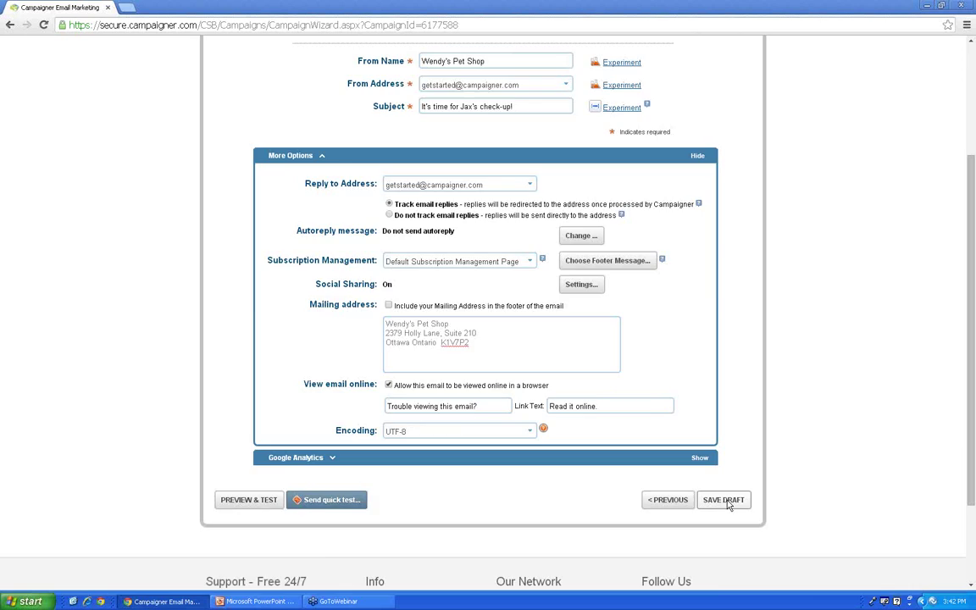
Step: Rename the campaign to KeepItSafe Demo12 and save the draft
{"action": "left_click", "coordinate": [534, 200]}
{"action": "type", "text": "12"}
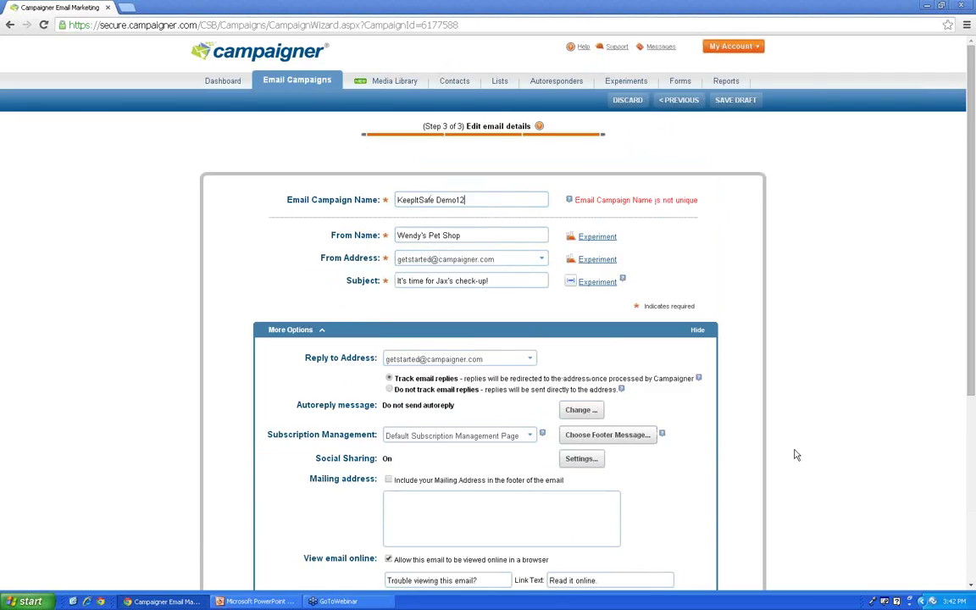
{"action": "scroll", "coordinate": [795, 453], "scroll_direction": "down", "scroll_amount": 3}
{"action": "left_click", "coordinate": [737, 445]}
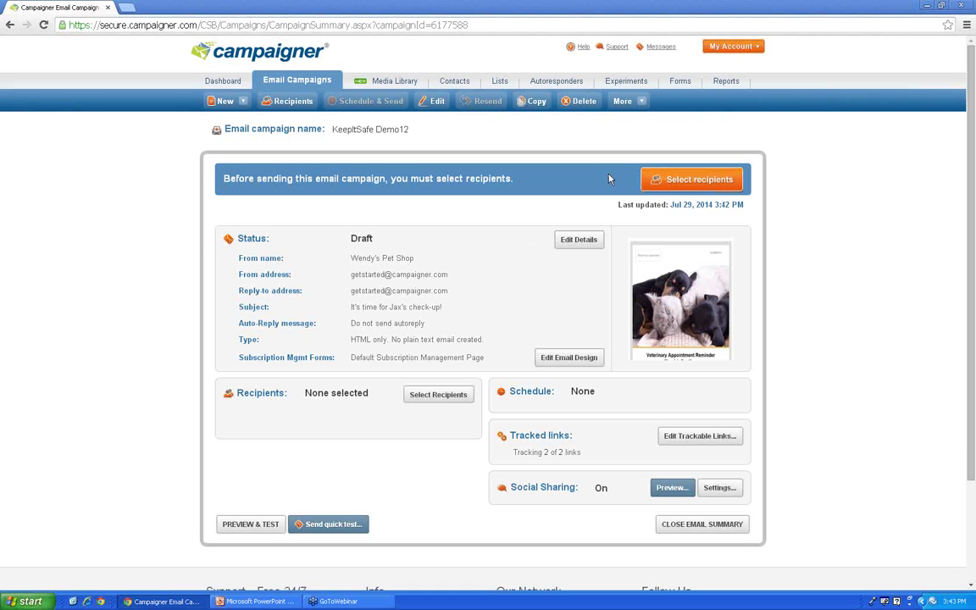
Step: Select the KeepItSafe July Demo, July 24th and July contacts lists plus the winner segment as recipients
{"action": "left_click", "coordinate": [693, 182]}
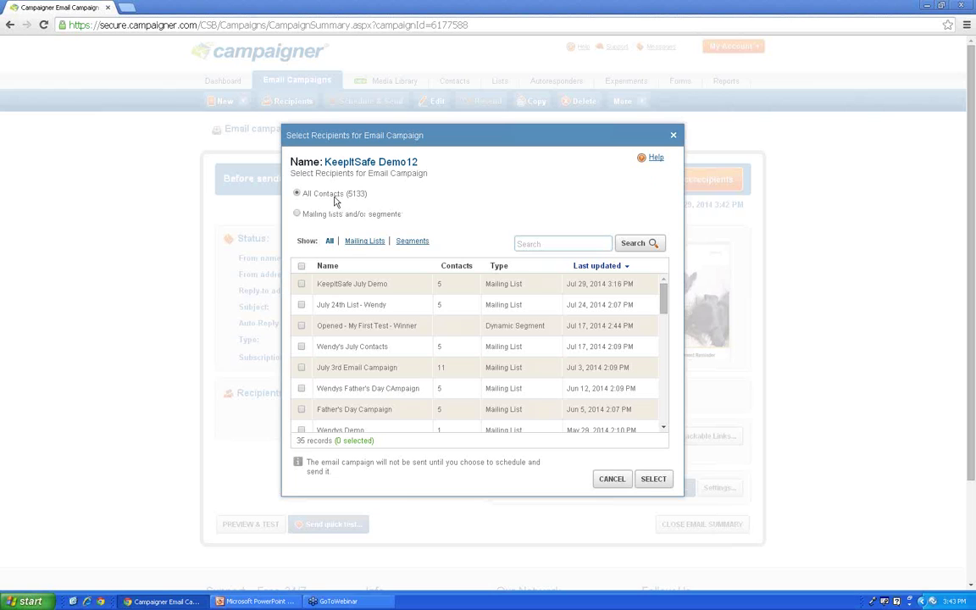
{"action": "left_click", "coordinate": [297, 214]}
{"action": "left_click", "coordinate": [301, 284]}
{"action": "left_click", "coordinate": [302, 306]}
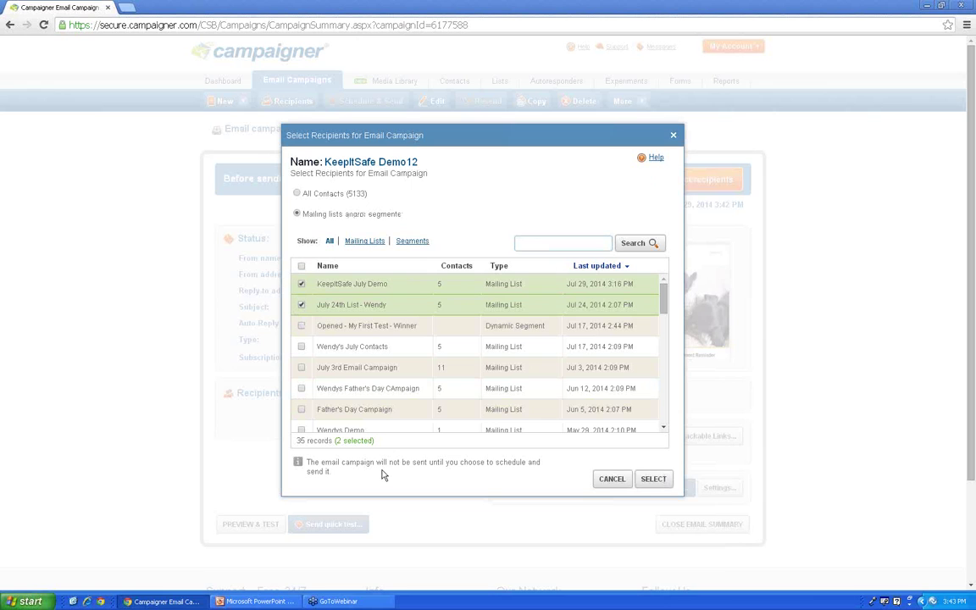
{"action": "left_click", "coordinate": [302, 347]}
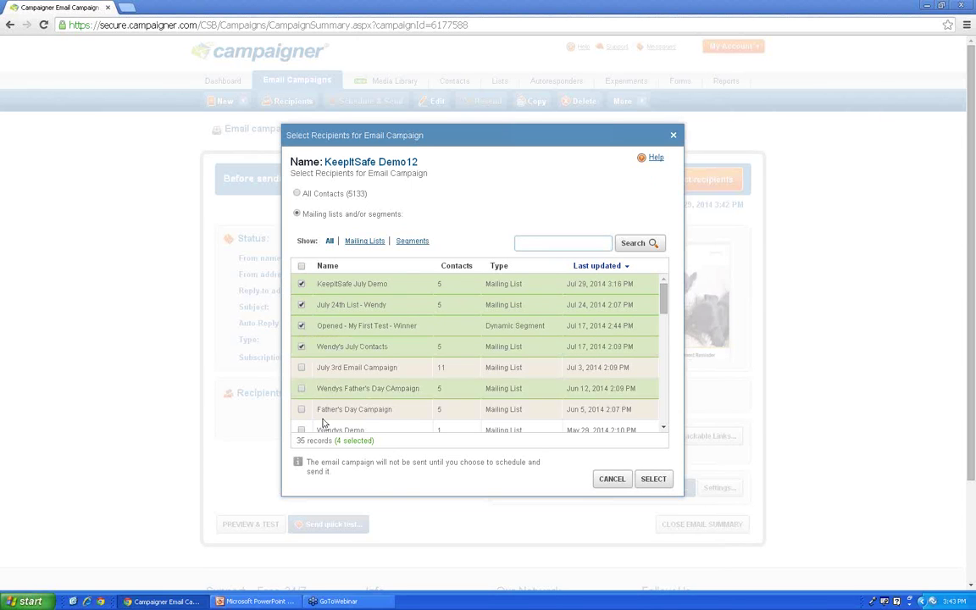
{"action": "left_click", "coordinate": [655, 480]}
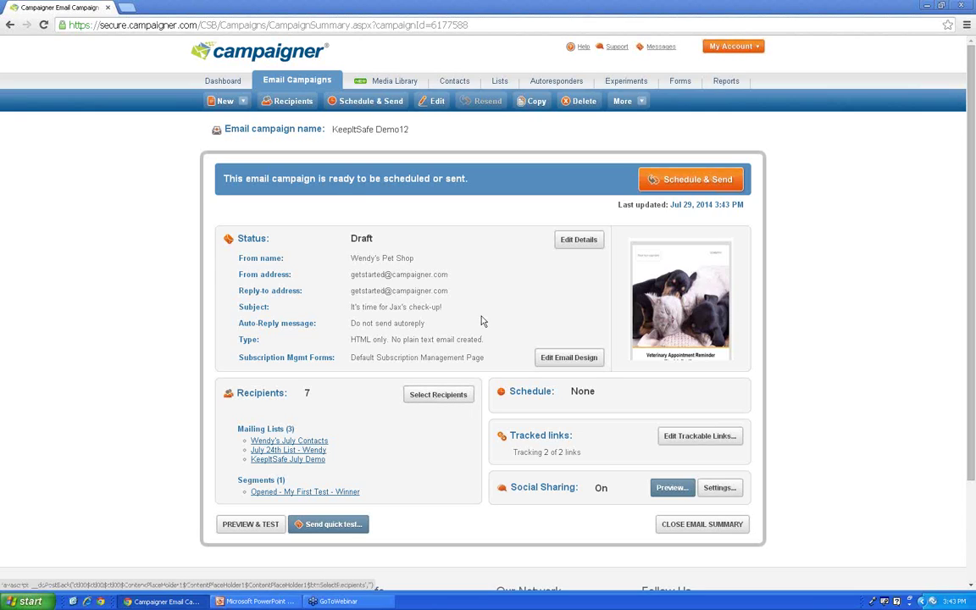
Step: Choose to send on a specific date and time, with Jul 31, 2014 as the date
{"action": "left_click", "coordinate": [722, 181]}
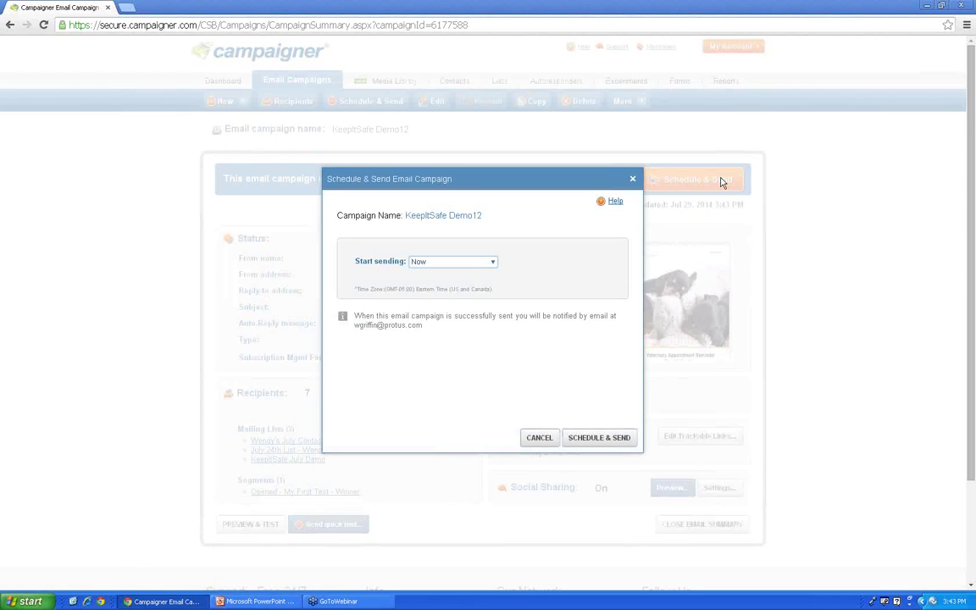
{"action": "left_click", "coordinate": [473, 263]}
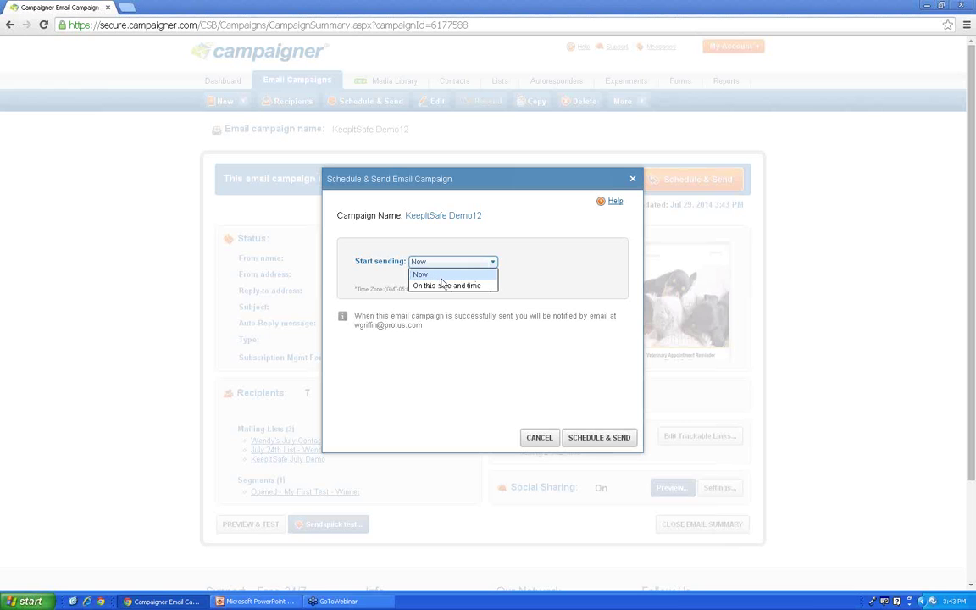
{"action": "left_click", "coordinate": [443, 285]}
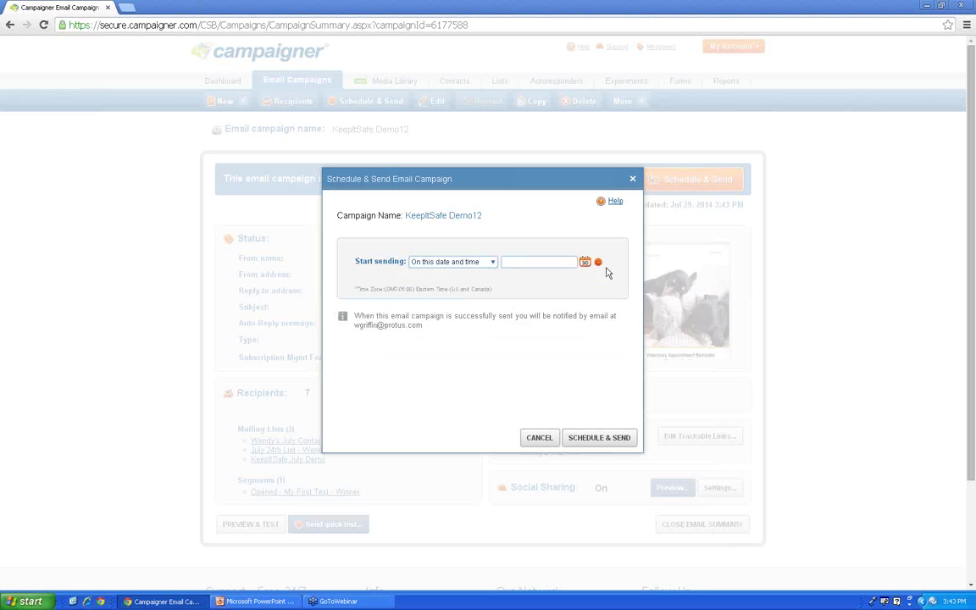
{"action": "left_click", "coordinate": [585, 262]}
{"action": "left_click", "coordinate": [588, 353]}
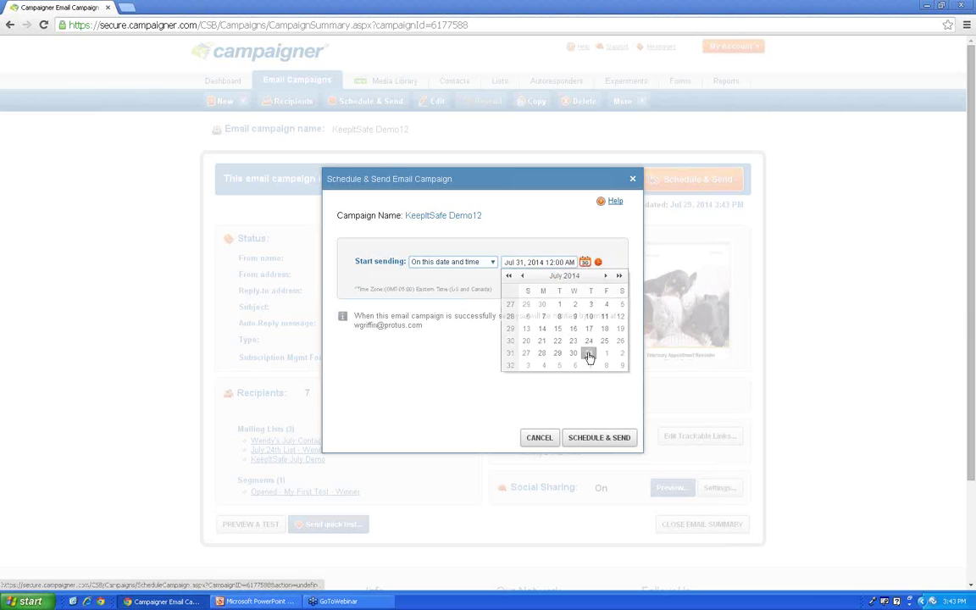
Step: Set the send time to 11:05 AM and confirm the schedule
{"action": "left_click", "coordinate": [598, 262]}
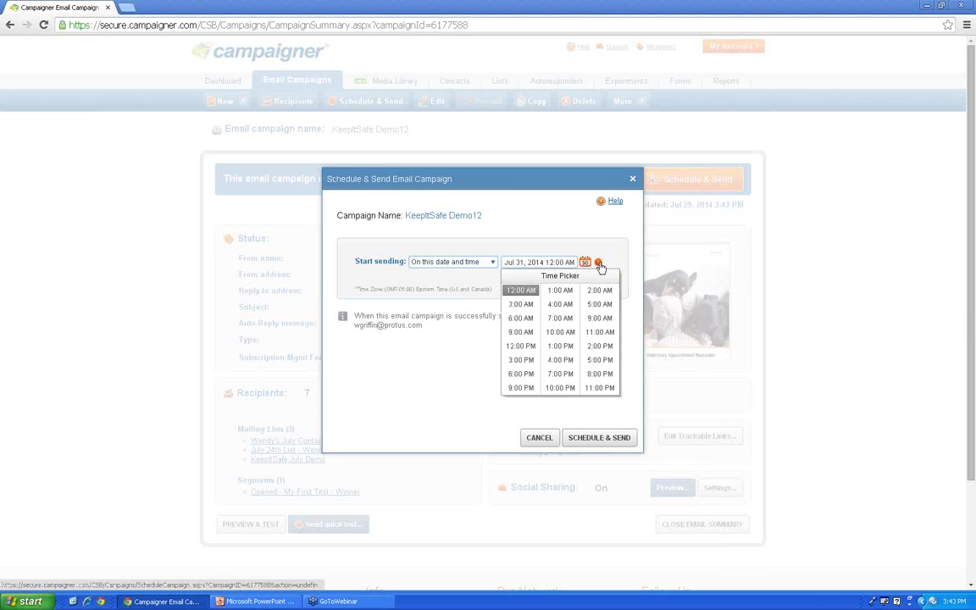
{"action": "left_click", "coordinate": [605, 336]}
{"action": "left_click", "coordinate": [566, 261]}
{"action": "key", "text": "BackSpace"}
{"action": "key", "text": "BackSpace"}
{"action": "type", "text": "05"}
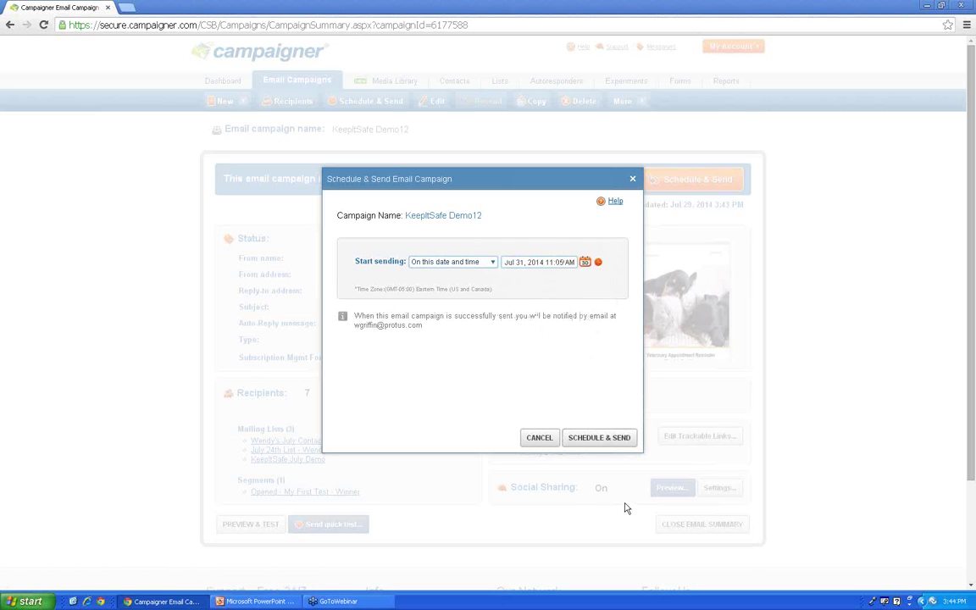
{"action": "left_click", "coordinate": [602, 439]}
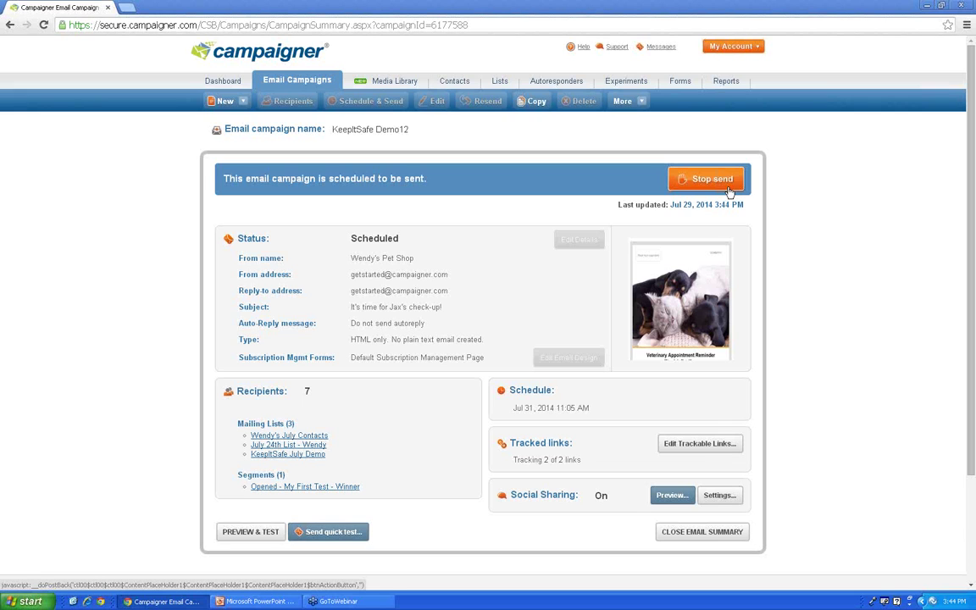
Step: Stop the KeepItSafe Demo12 scheduled send, confirm it, and close the email summary
{"action": "left_click", "coordinate": [729, 190]}
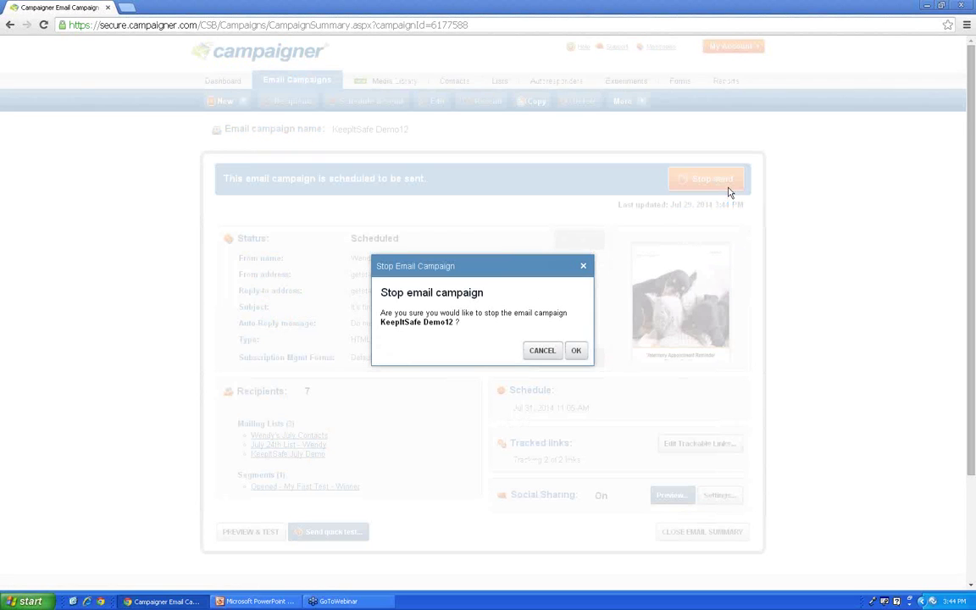
{"action": "left_click", "coordinate": [577, 352]}
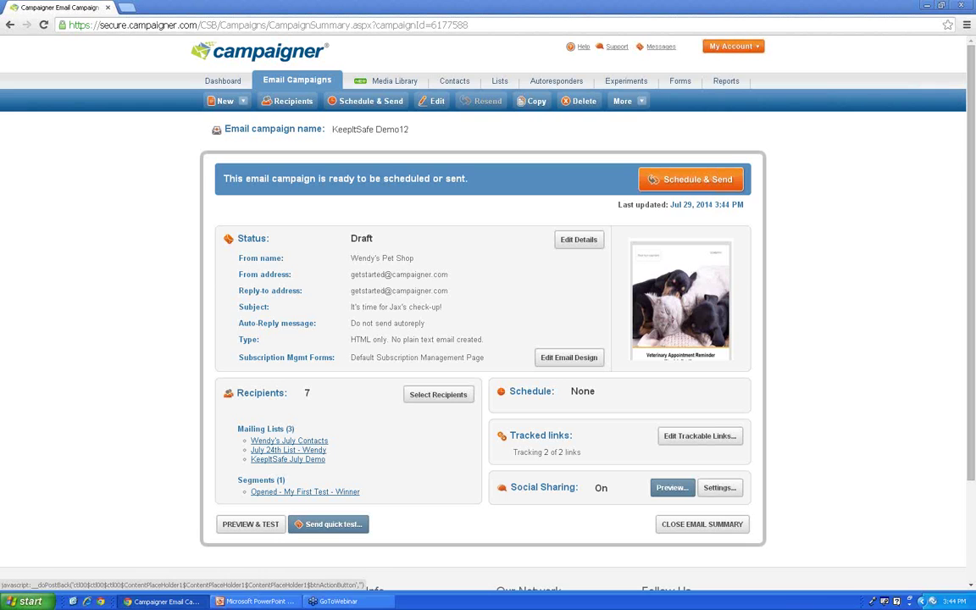
{"action": "left_click", "coordinate": [702, 525]}
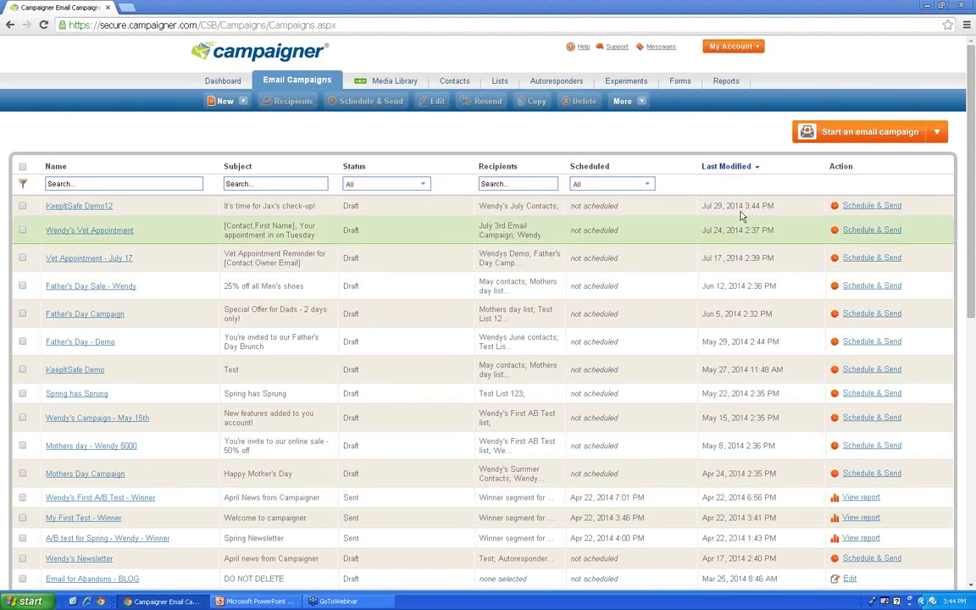
Step: Go through Reports to the Dashboard showing recently modified campaigns and contacts growth
{"action": "left_click", "coordinate": [727, 83]}
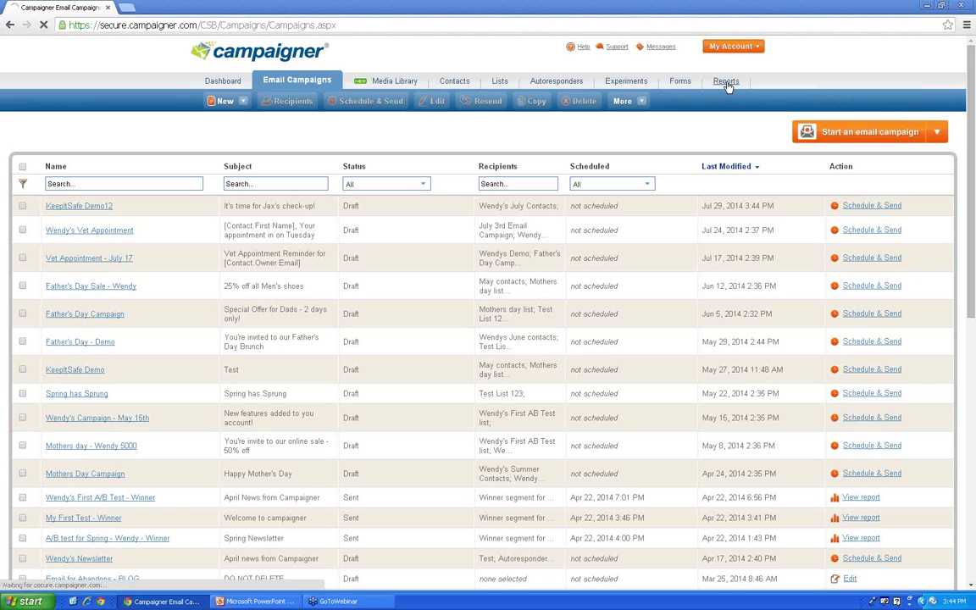
{"action": "left_click", "coordinate": [224, 81]}
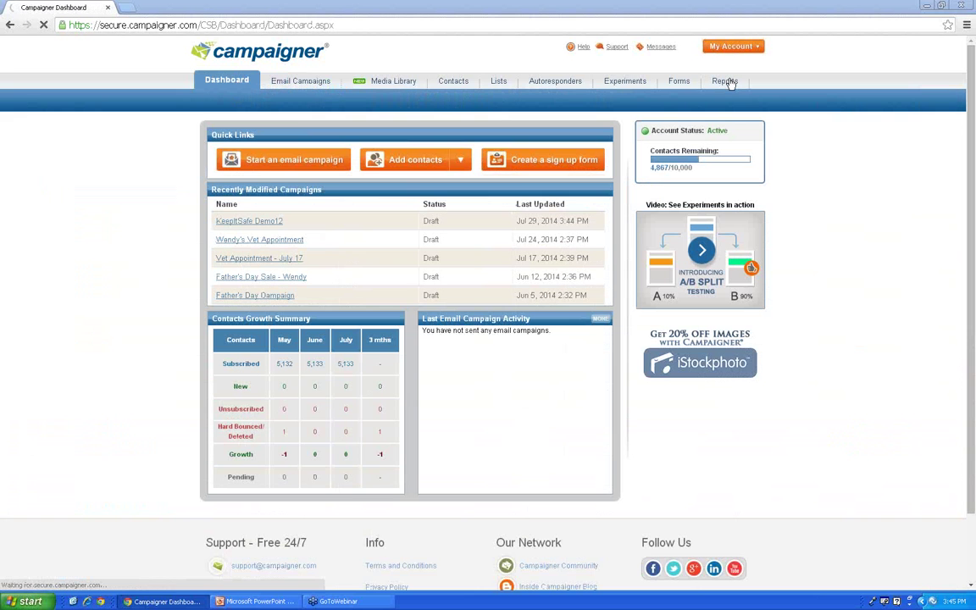
Step: Open the Reports page listing the 14 sent email campaign reports
{"action": "left_click", "coordinate": [728, 82]}
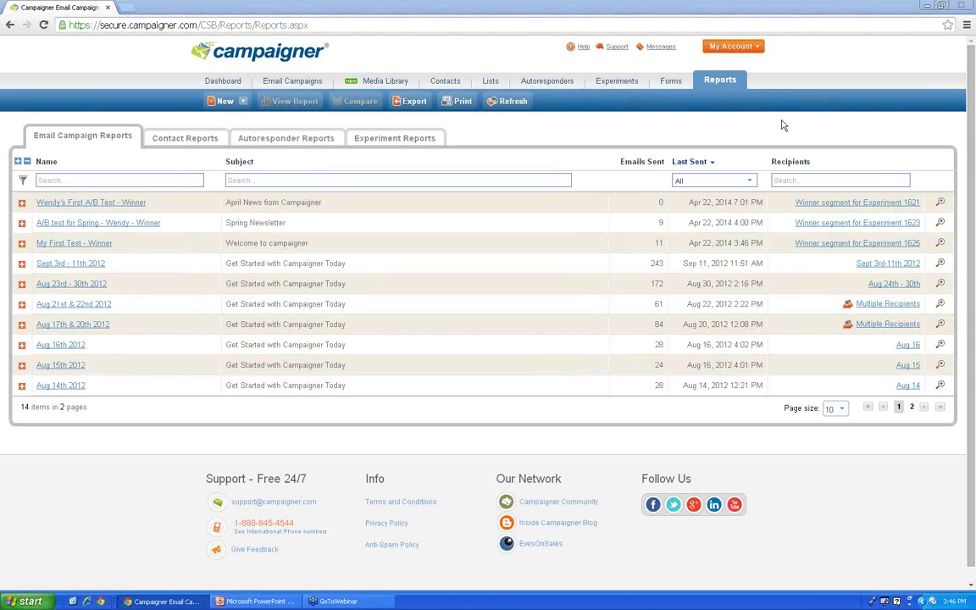
Step: Open the My First Test - Winner report showing its 5 contacts who opened
{"action": "left_click", "coordinate": [108, 244]}
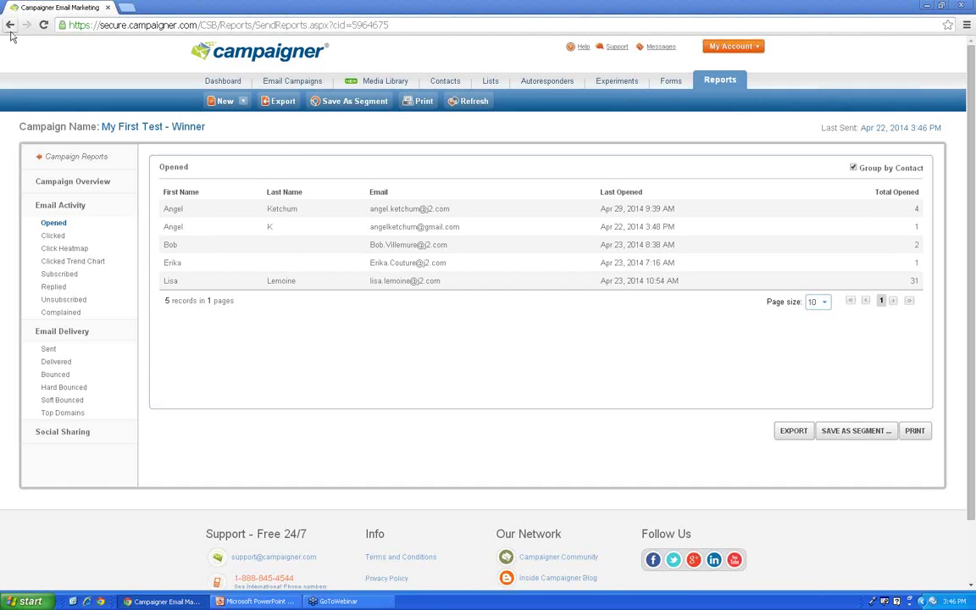
Step: Review the Campaign Overview statistics: 11 sent, 10 delivered, 5 opened, 1 clicked
{"action": "left_click", "coordinate": [78, 180]}
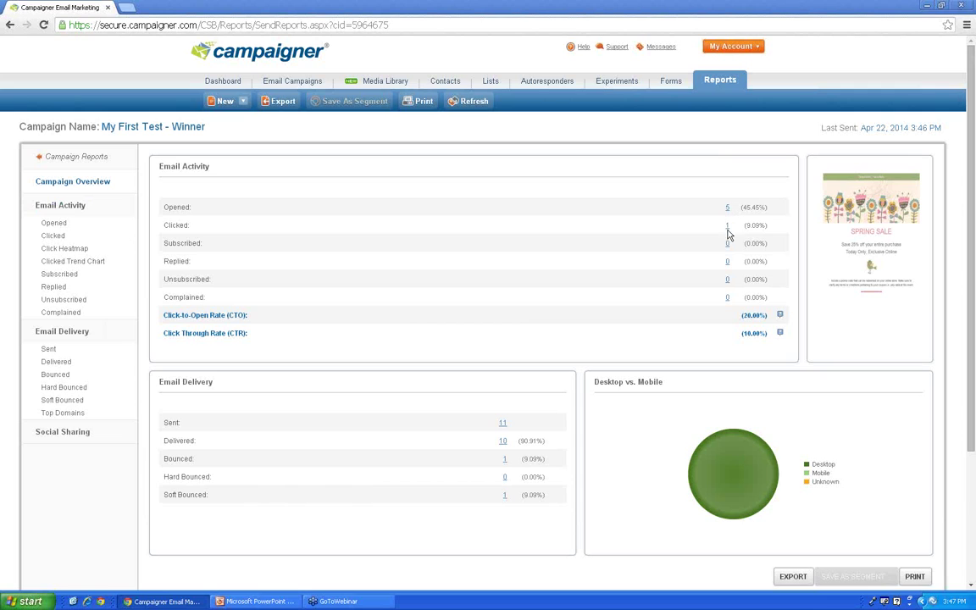
{"action": "scroll", "coordinate": [730, 316], "scroll_direction": "down", "scroll_amount": 2}
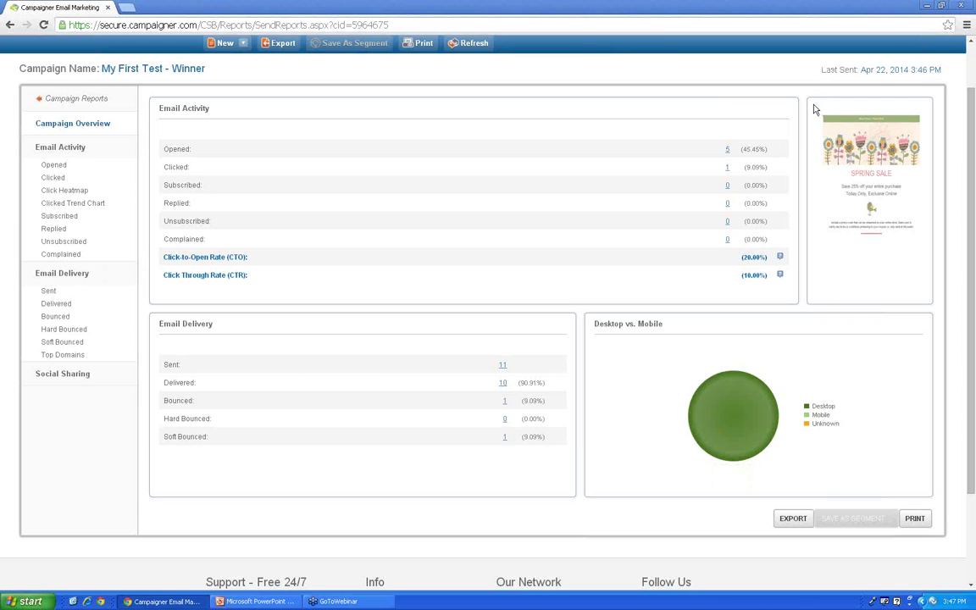
{"action": "mouse_move", "coordinate": [770, 411]}
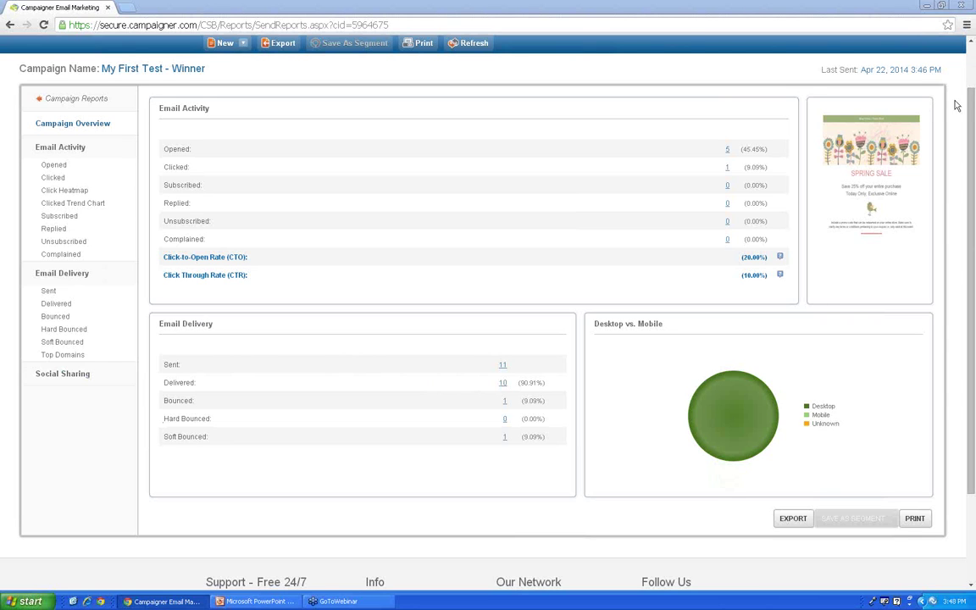
Step: Return to the top of the report and switch to the KeepItSafe Partner Program slide
{"action": "scroll", "coordinate": [973, 125], "scroll_direction": "up", "scroll_amount": 1}
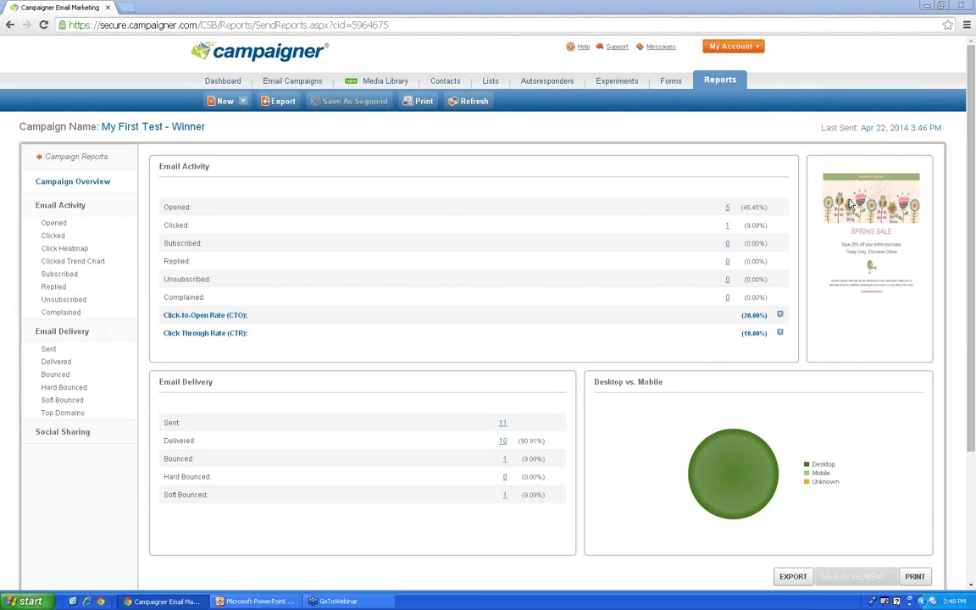
{"action": "key", "text": "alt+Tab"}
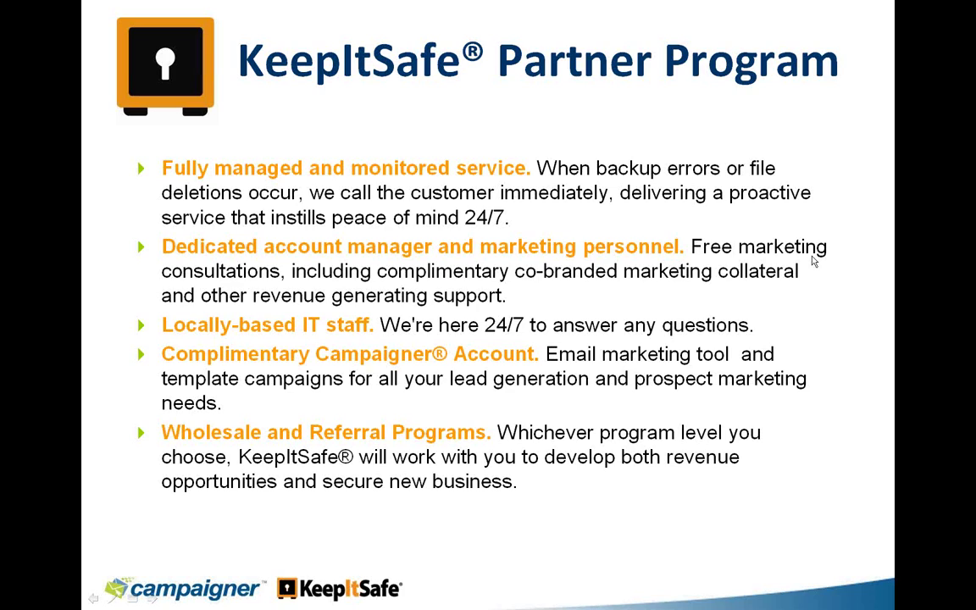